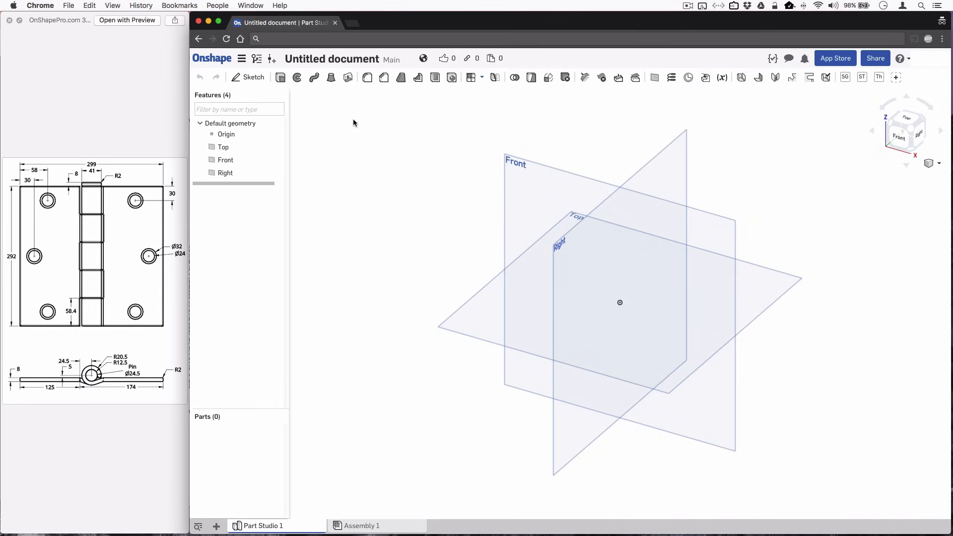
# Start a sketch on the Front plane and view it normal to the sketch plane.
pyautogui.click(243, 78)
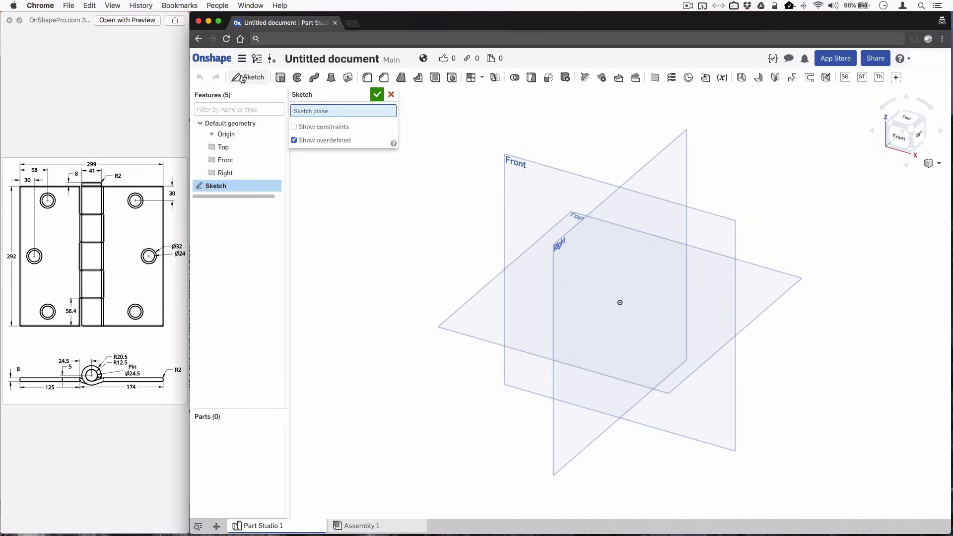
pyautogui.click(524, 162)
pyautogui.rightClick(322, 247)
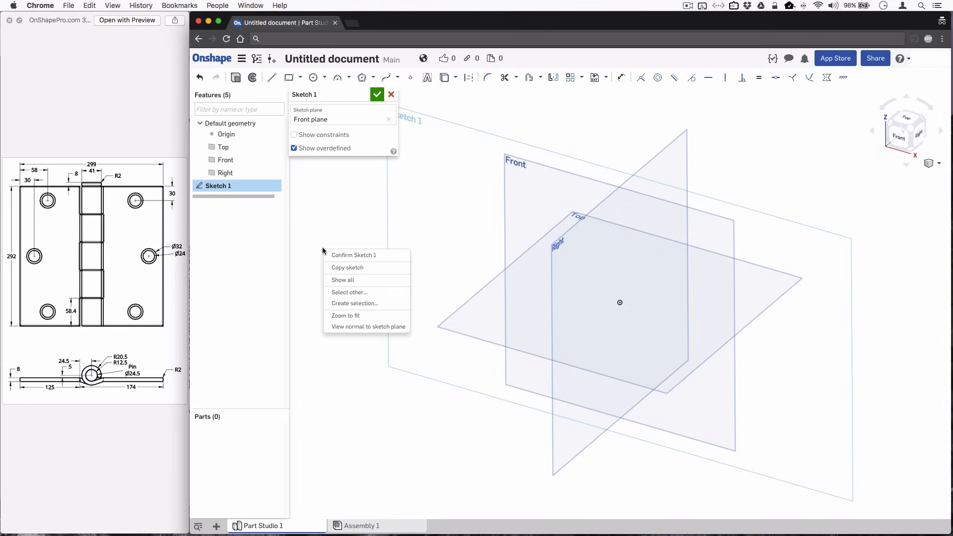
pyautogui.click(346, 326)
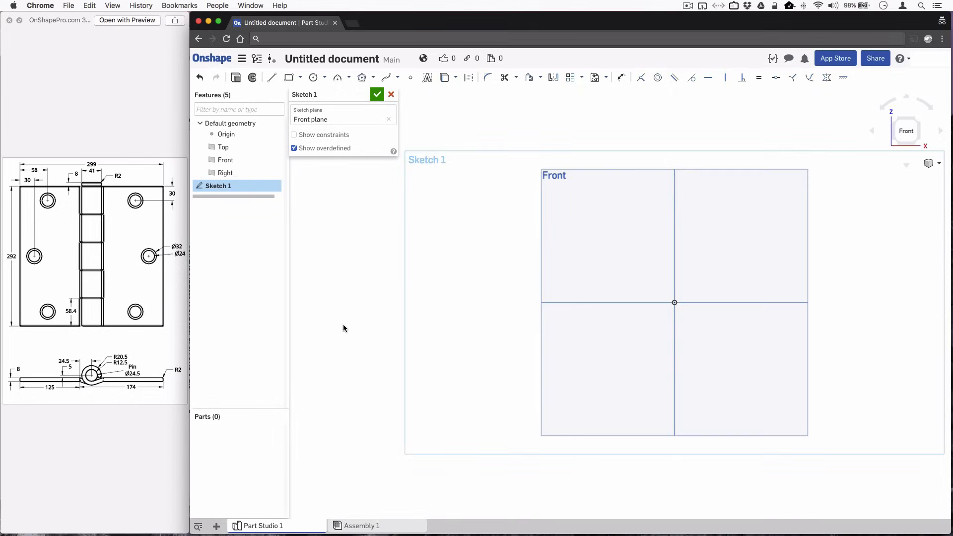
# Sketch three connected lines from the origin forming a thin plate outline open at the right, about 55 mm long and 12 mm high.
pyautogui.click(272, 77)
pyautogui.click(673, 302)
pyautogui.click(576, 302)
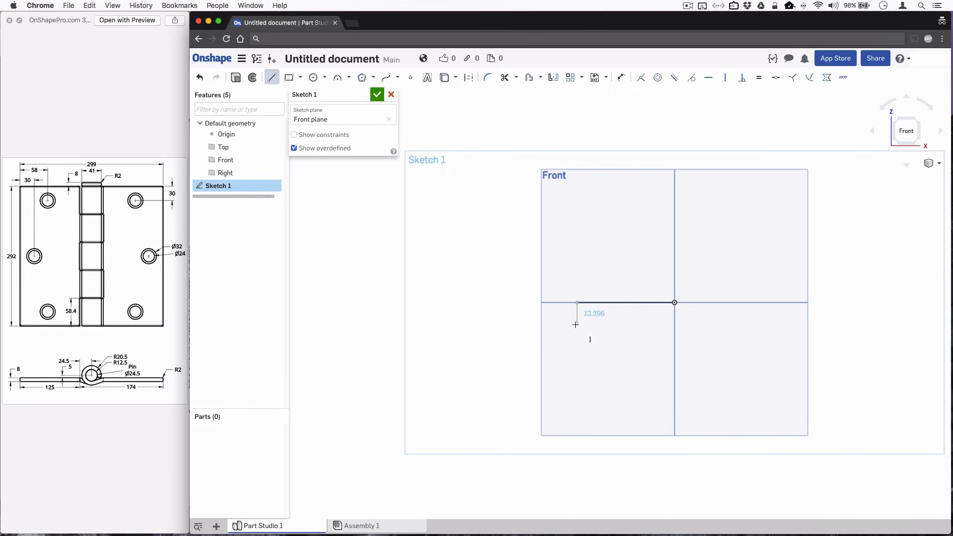
pyautogui.click(577, 324)
pyautogui.doubleClick(674, 324)
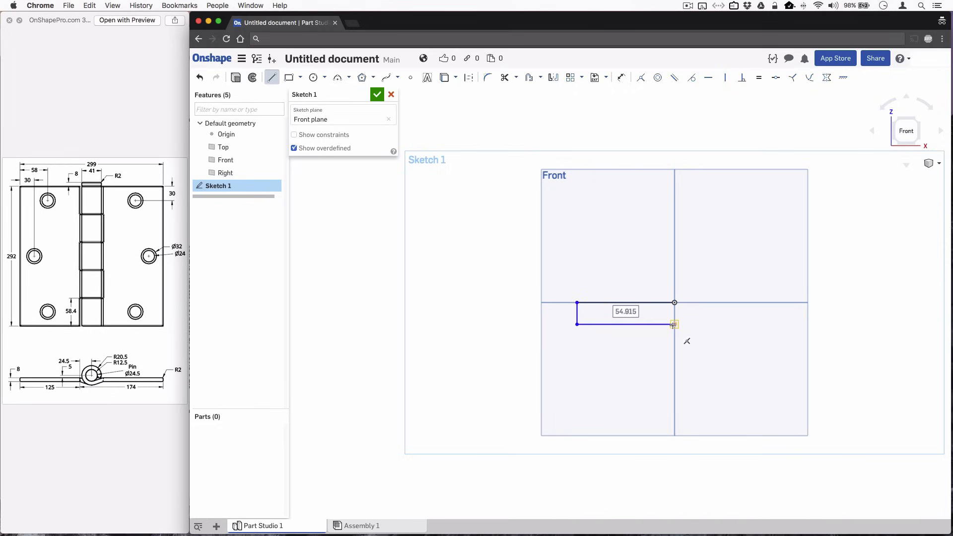
# Dimension the plate outline's upper line to 125 mm.
pyautogui.click(624, 80)
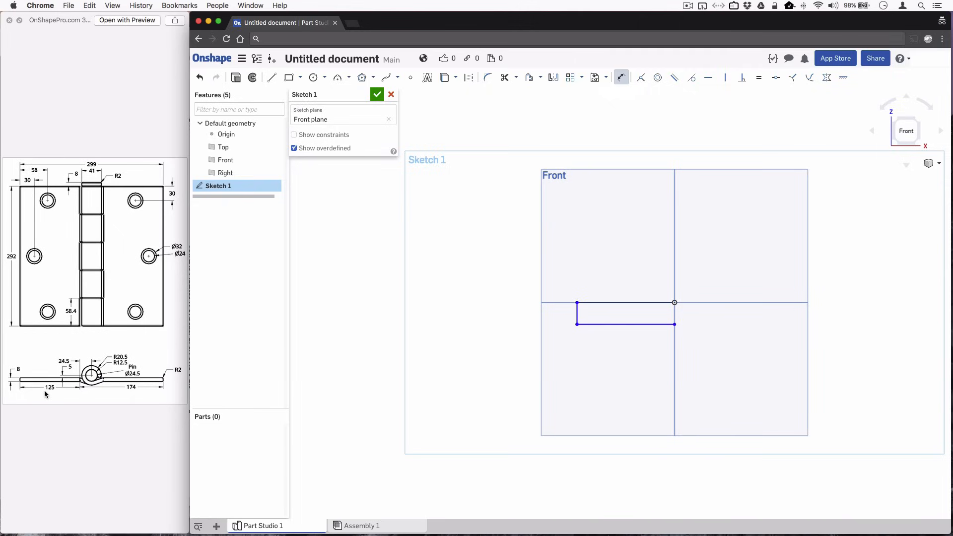
pyautogui.click(606, 300)
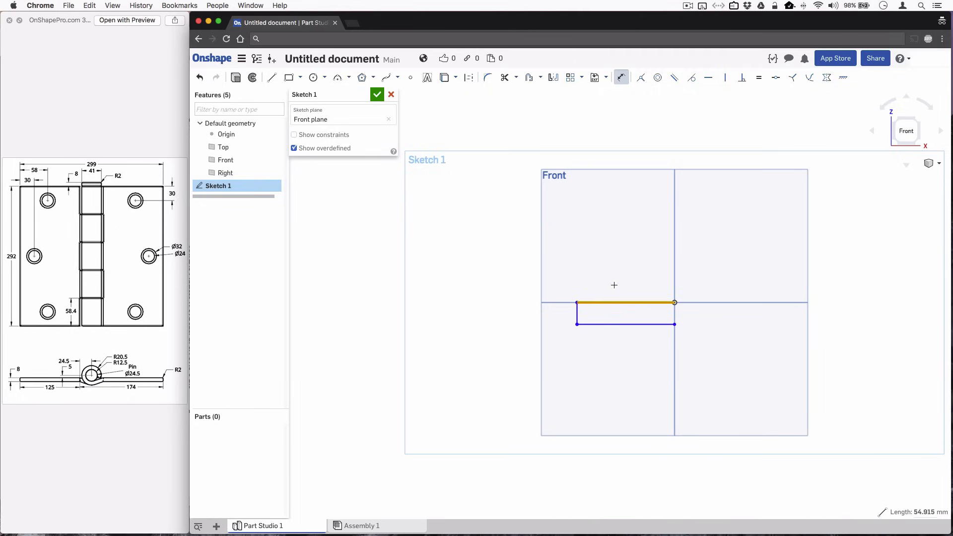
pyautogui.click(614, 283)
pyautogui.write('125')
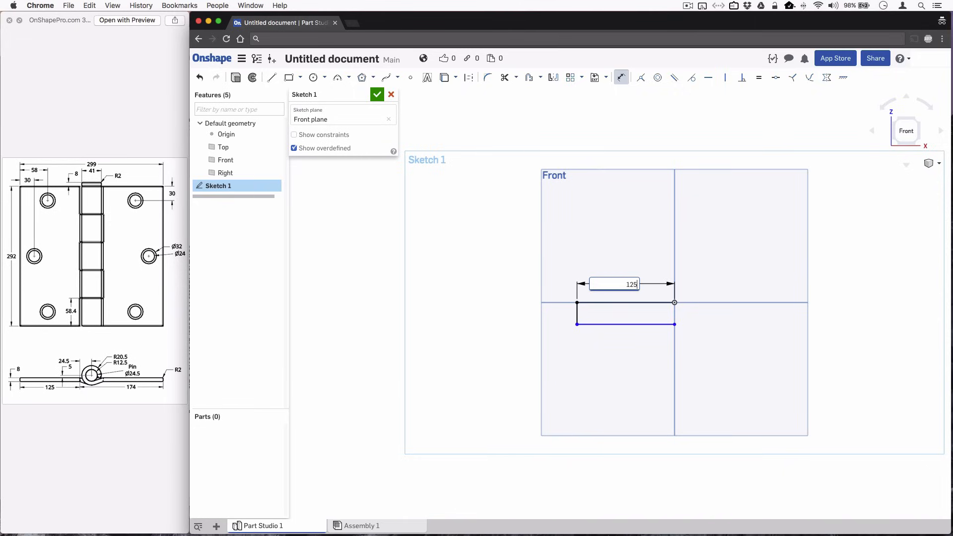
pyautogui.press('Return')
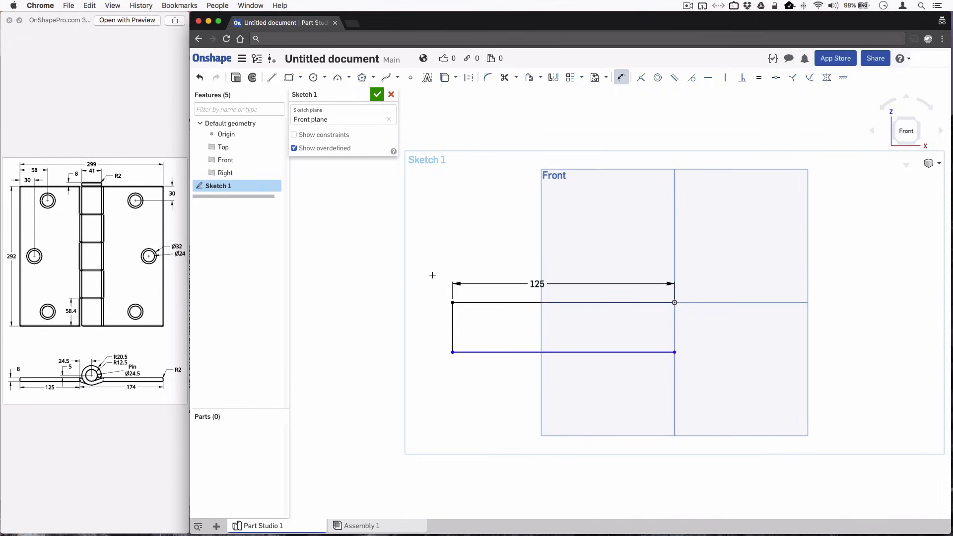
# Dimension the plate outline's short end line to 8 mm and place the label above the end.
pyautogui.click(450, 322)
pyautogui.click(430, 324)
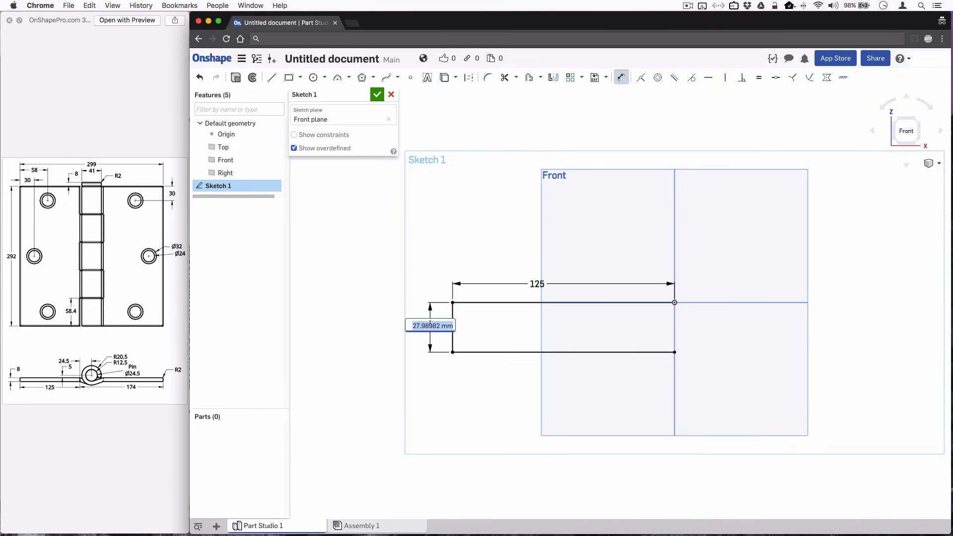
pyautogui.write('8')
pyautogui.press('Return')
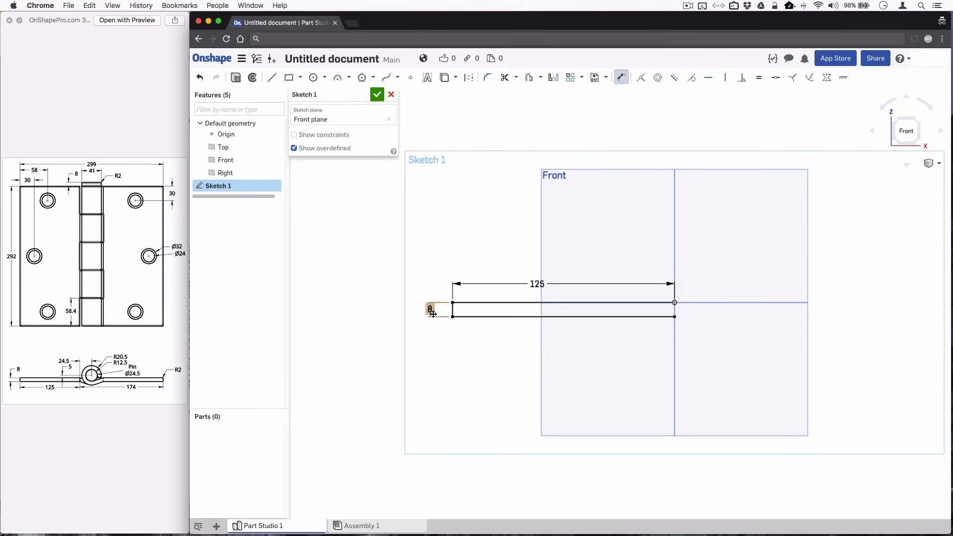
pyautogui.moveTo(430, 309); pyautogui.dragTo(437, 284)
# Sketch two concentric circles up and to the right of the origin, with diameters of 25 mm and 41 mm.
pyautogui.click(313, 77)
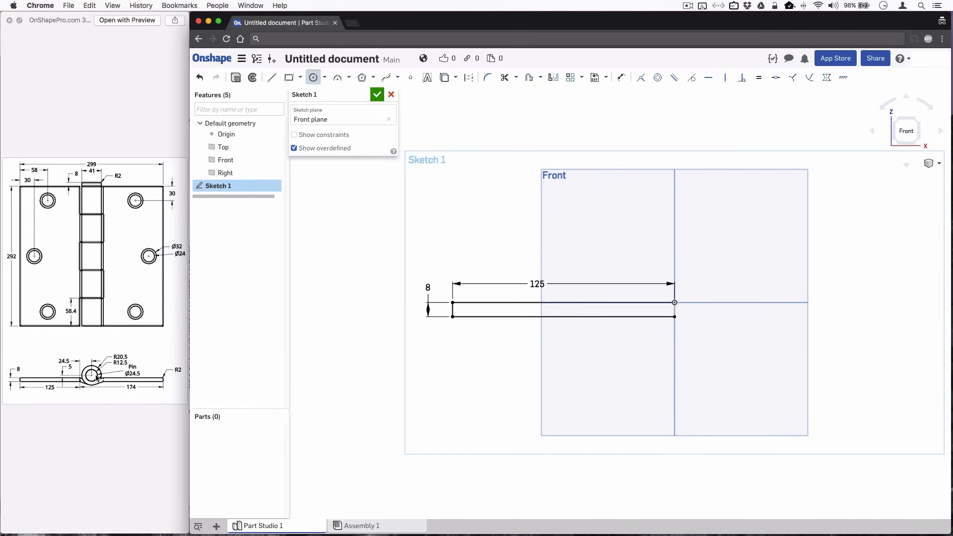
pyautogui.click(732, 241)
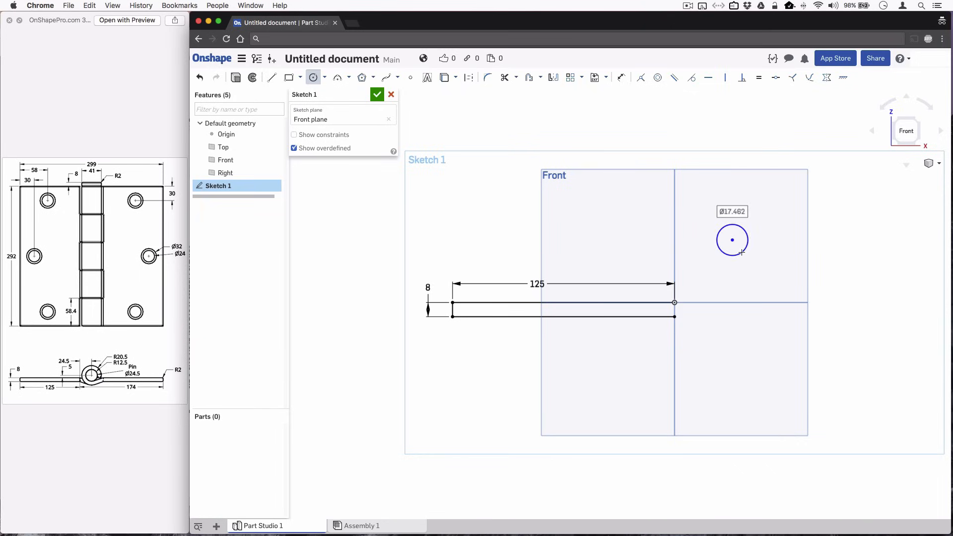
pyautogui.click(742, 253)
pyautogui.write('d')
pyautogui.write('25')
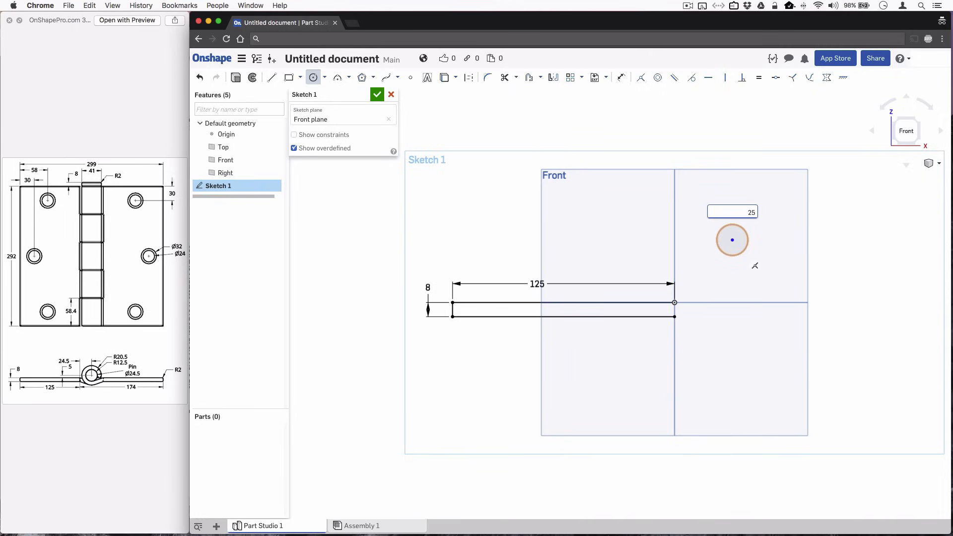
pyautogui.press('Return')
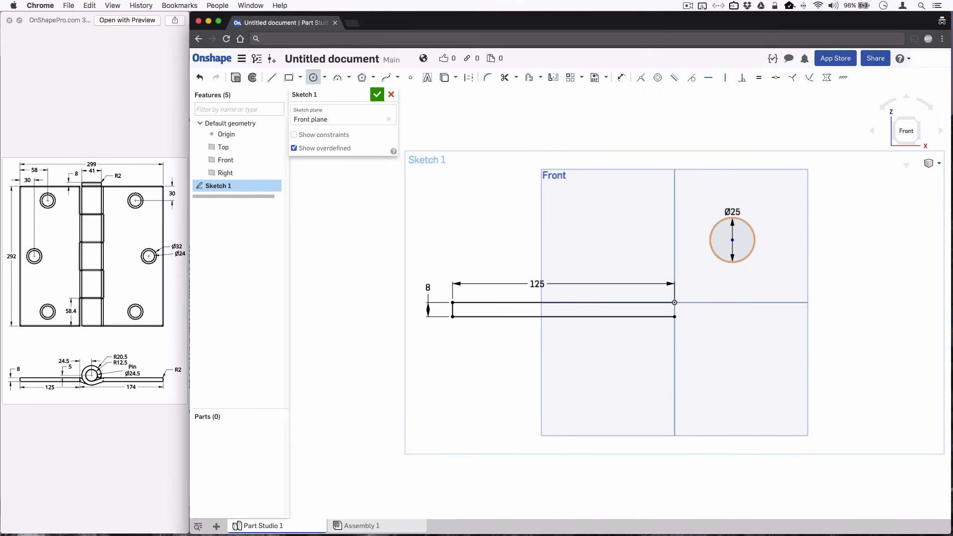
pyautogui.click(732, 241)
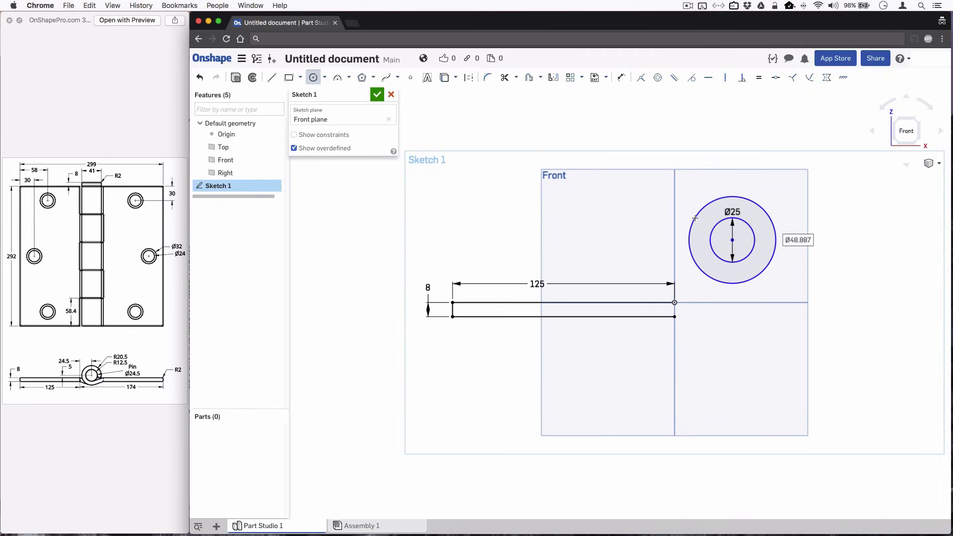
pyautogui.write('41')
pyautogui.press('Return')
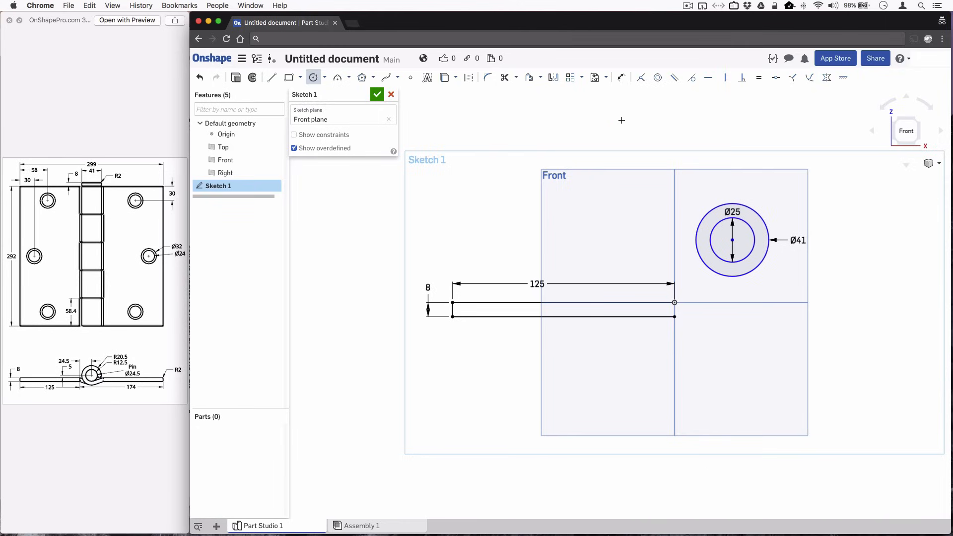
# Dimension the horizontal distance between the origin and the circles' centre to 24.5 mm.
pyautogui.click(621, 77)
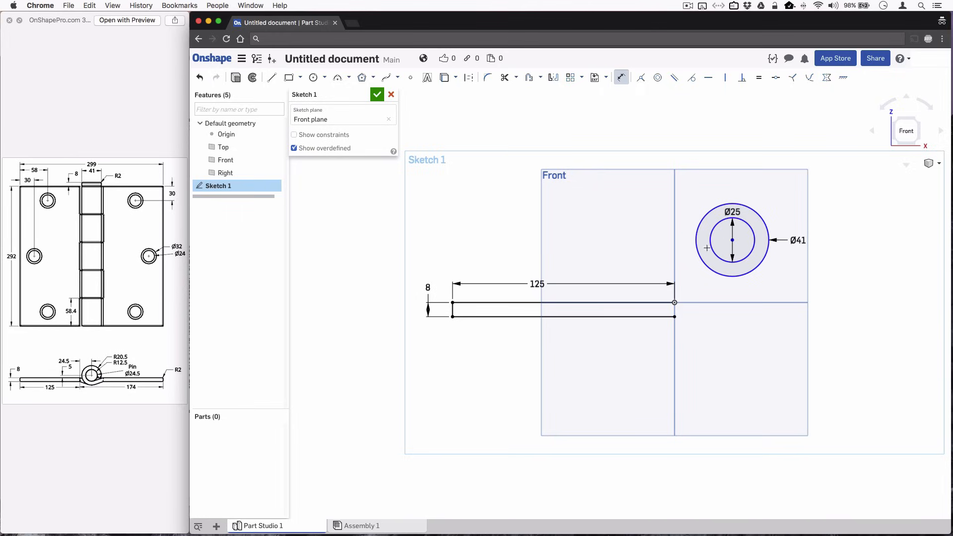
pyautogui.click(675, 302)
pyautogui.click(733, 240)
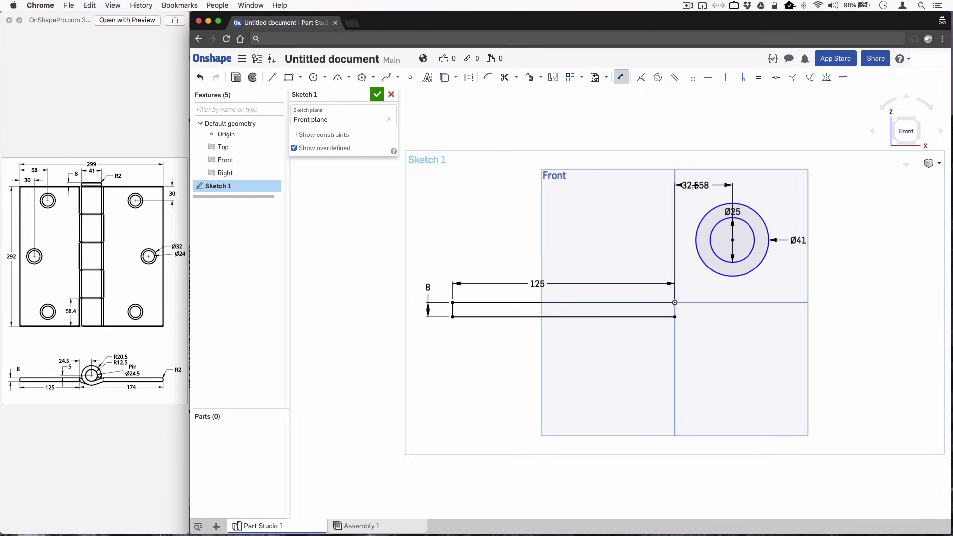
pyautogui.click(697, 184)
pyautogui.write('24.5')
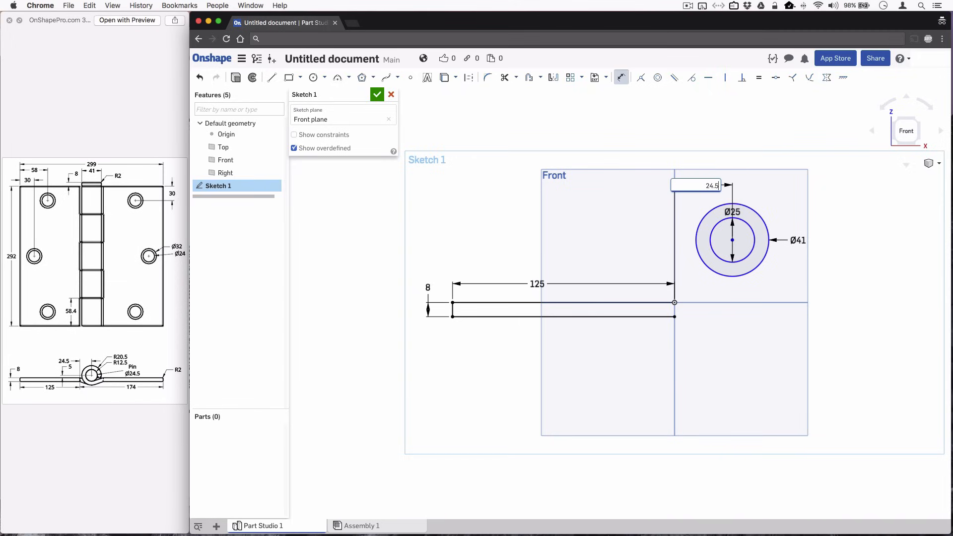
pyautogui.press('Return')
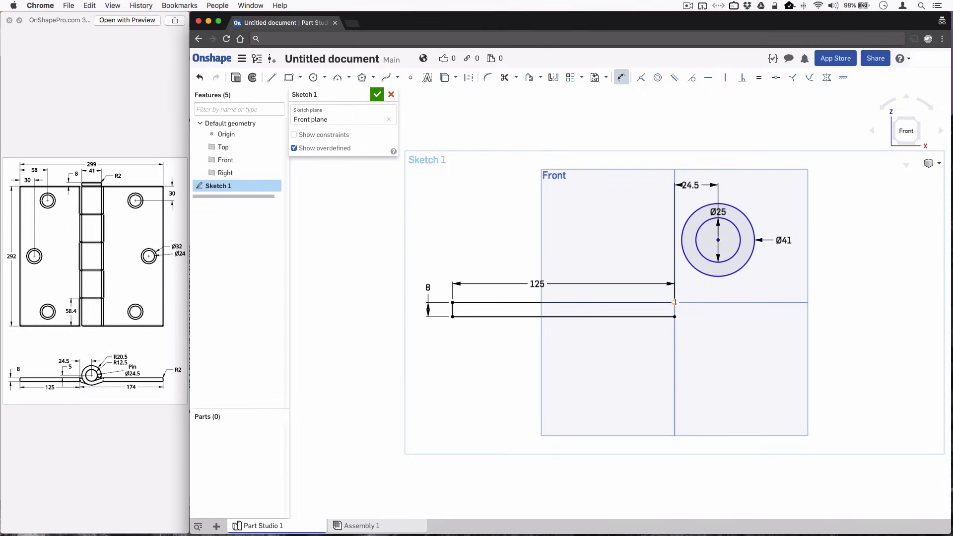
# Dimension the vertical distance between the origin and the circles' centre to 5 mm.
pyautogui.click(675, 302)
pyautogui.click(640, 262)
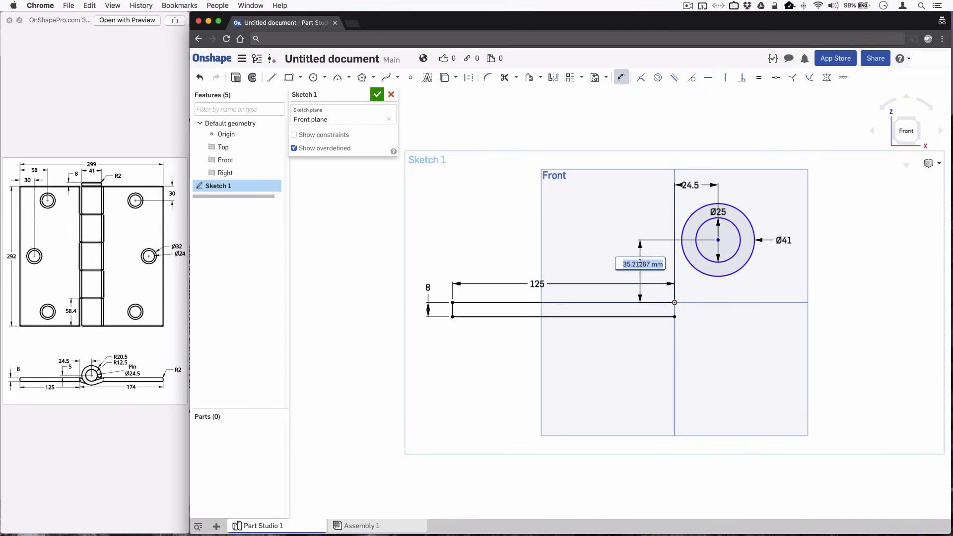
pyautogui.write('5')
pyautogui.press('Return')
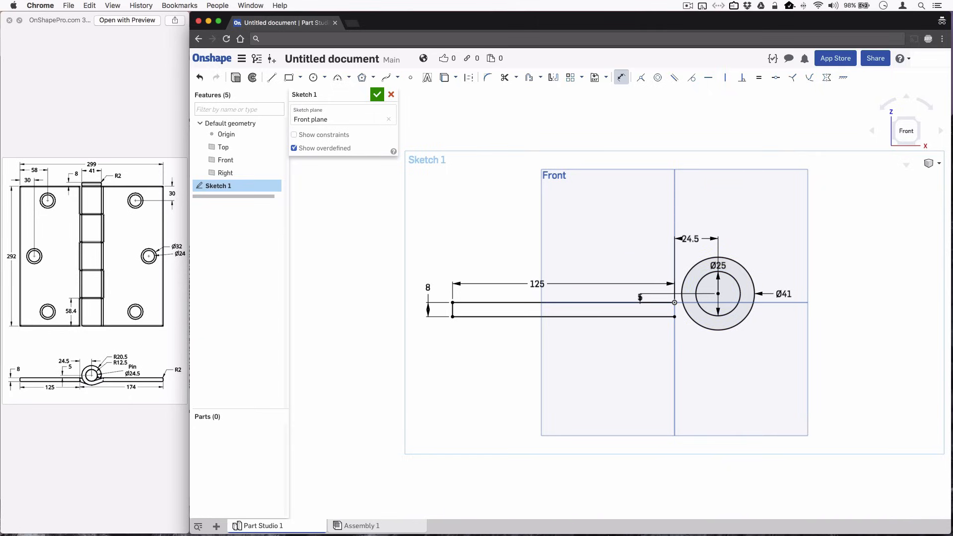
# Sketch a horizontal line level with the origin, about 8.4 mm long, joining the outer circle to the inner circle.
pyautogui.click(271, 77)
pyautogui.scroll(1, 705, 320)
pyautogui.scroll(2, 705, 319)
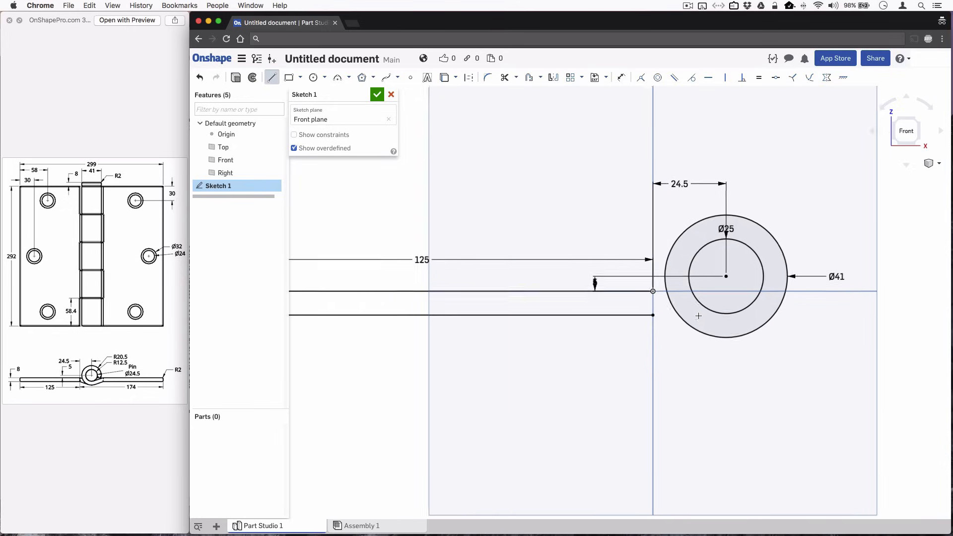
pyautogui.click(665, 290)
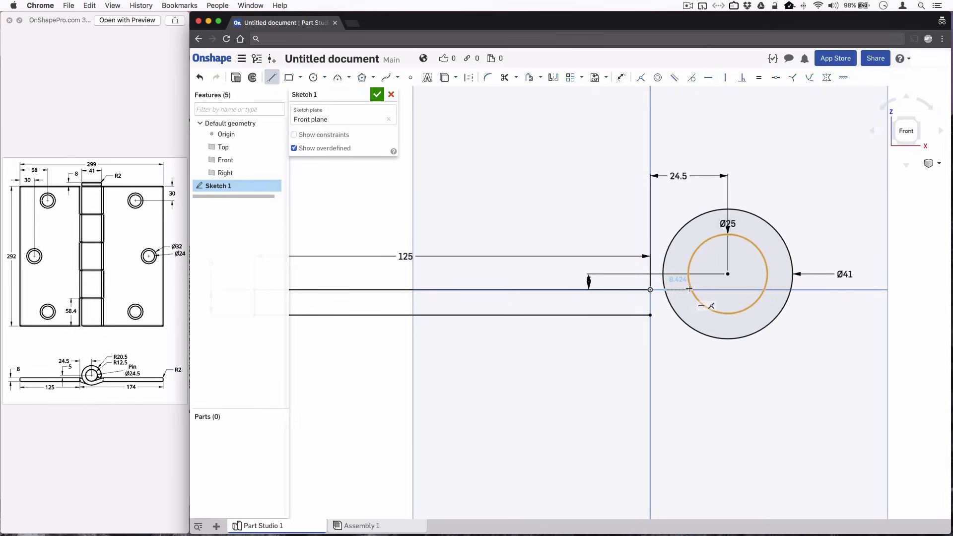
pyautogui.click(691, 290)
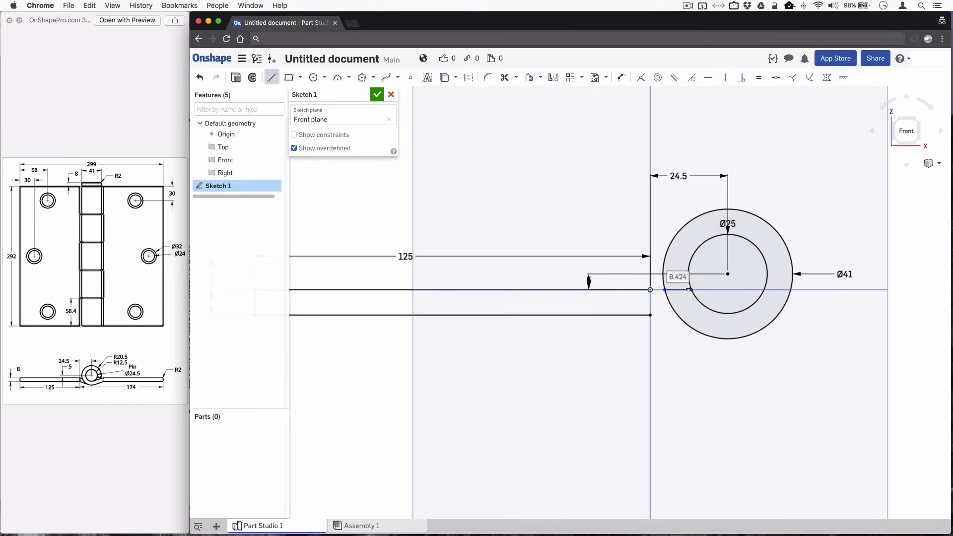
# Sketch two slanted lines down toward the circles, about 32 mm from the origin and about 29 mm from the plate's lower corner.
pyautogui.click(651, 289)
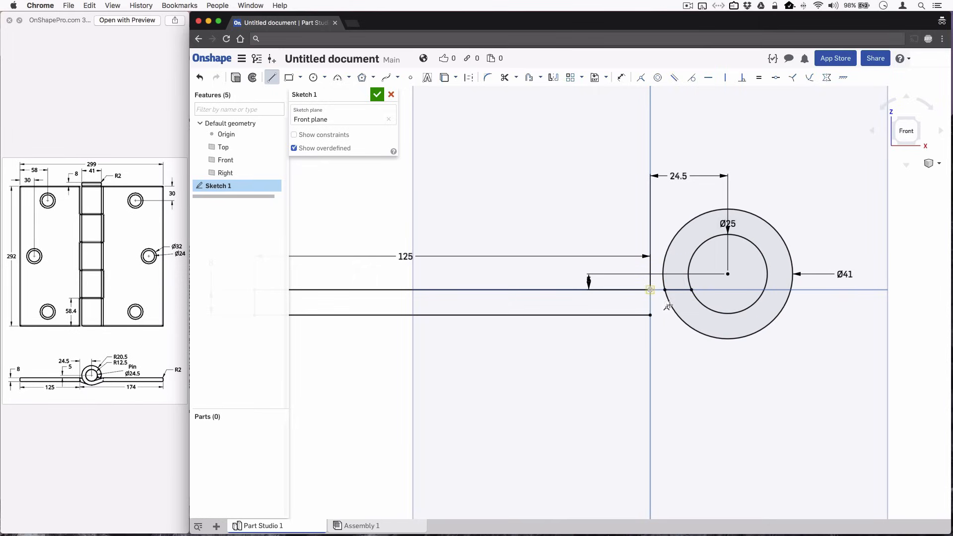
pyautogui.click(743, 330)
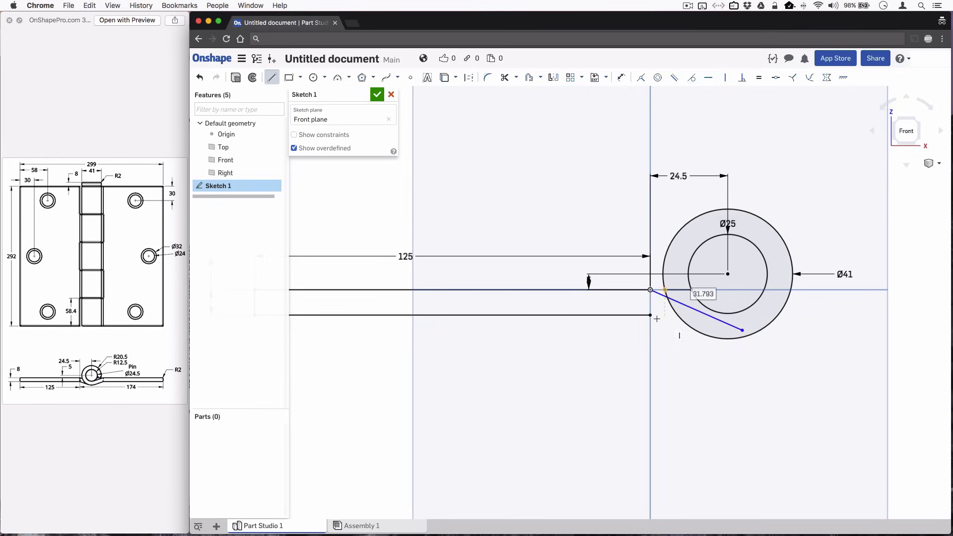
pyautogui.click(651, 315)
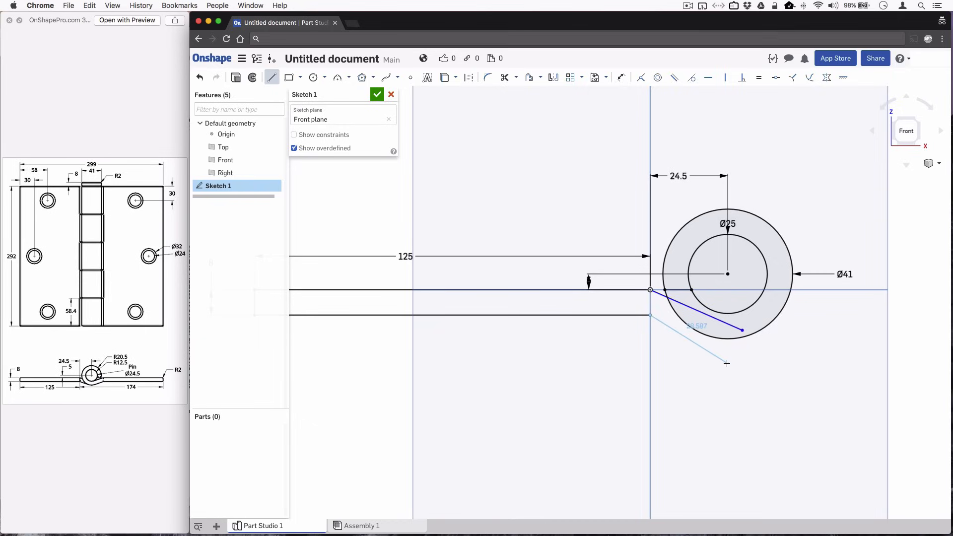
pyautogui.click(727, 364)
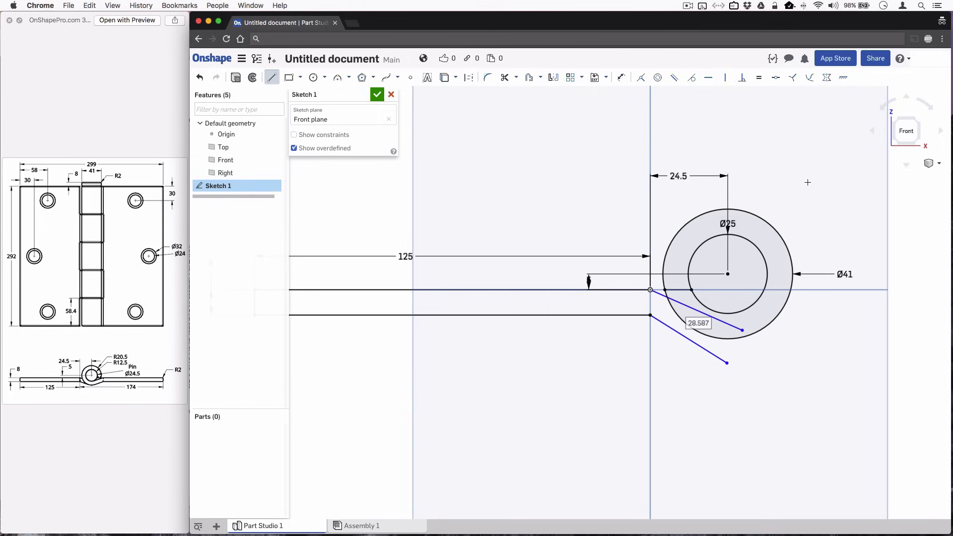
# Make the upper slanted line tangent to the inner circle and the lower slanted line tangent to the outer circle.
pyautogui.click(692, 80)
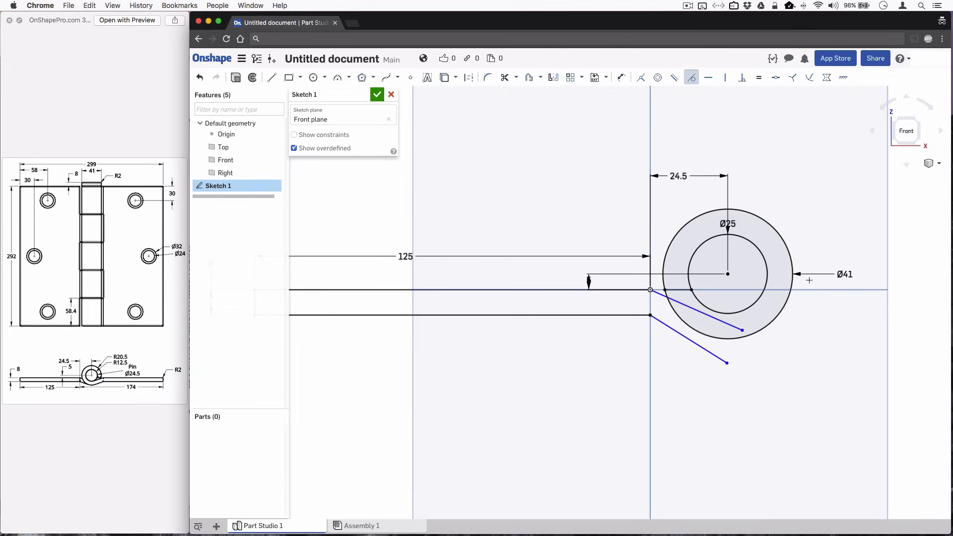
pyautogui.click(701, 312)
pyautogui.click(706, 309)
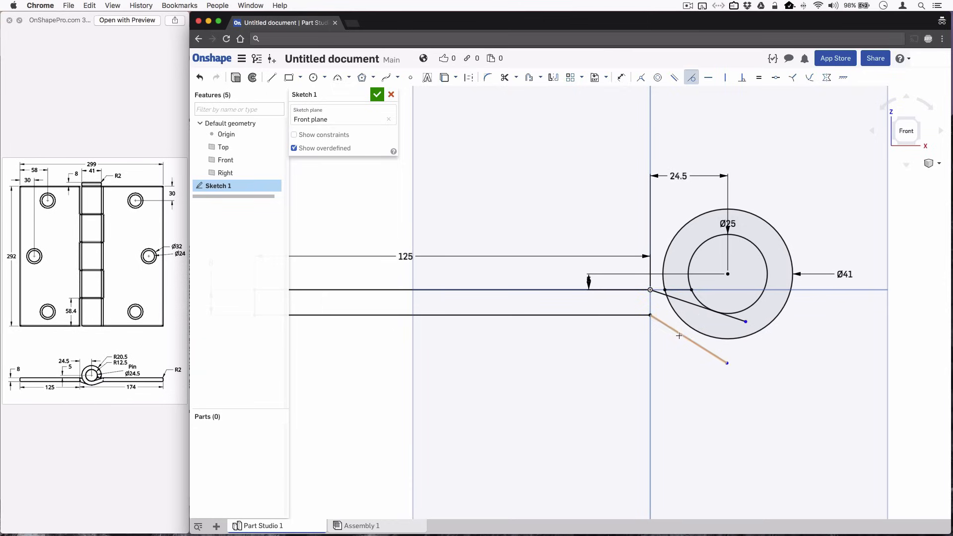
pyautogui.click(679, 334)
pyautogui.click(687, 326)
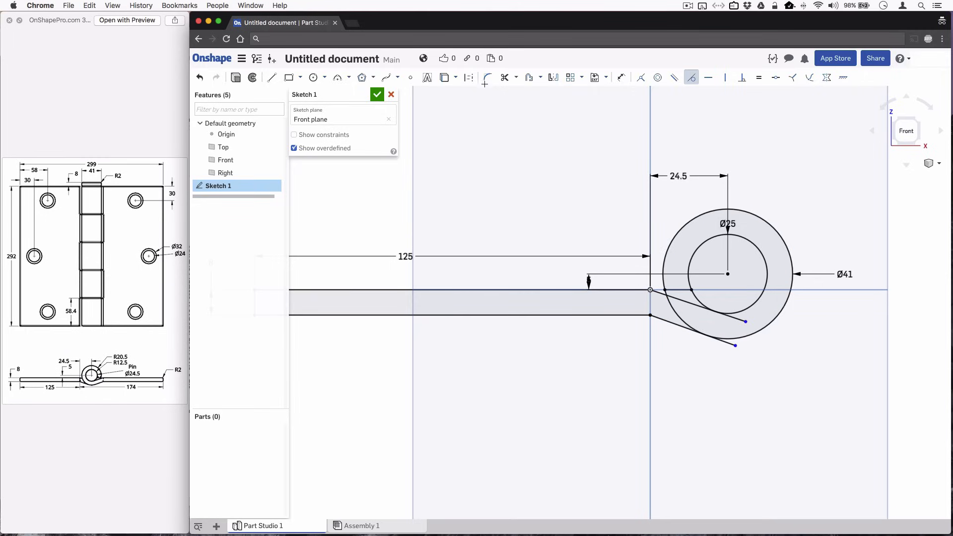
# Trim both circles' arcs between the short horizontal line and the tangent points, and the slanted lines' ends beyond those tangent points.
pyautogui.click(504, 78)
pyautogui.scroll(3, 730, 286)
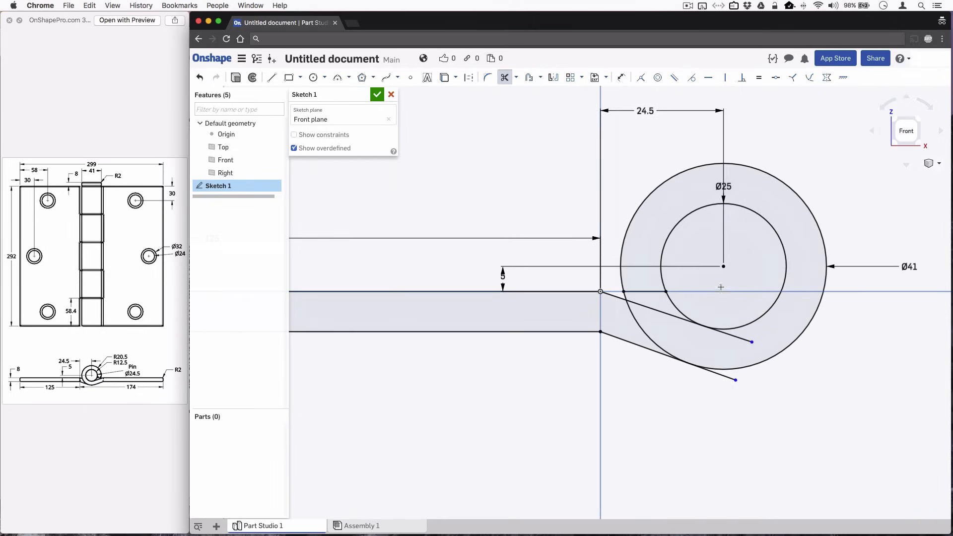
pyautogui.click(672, 299)
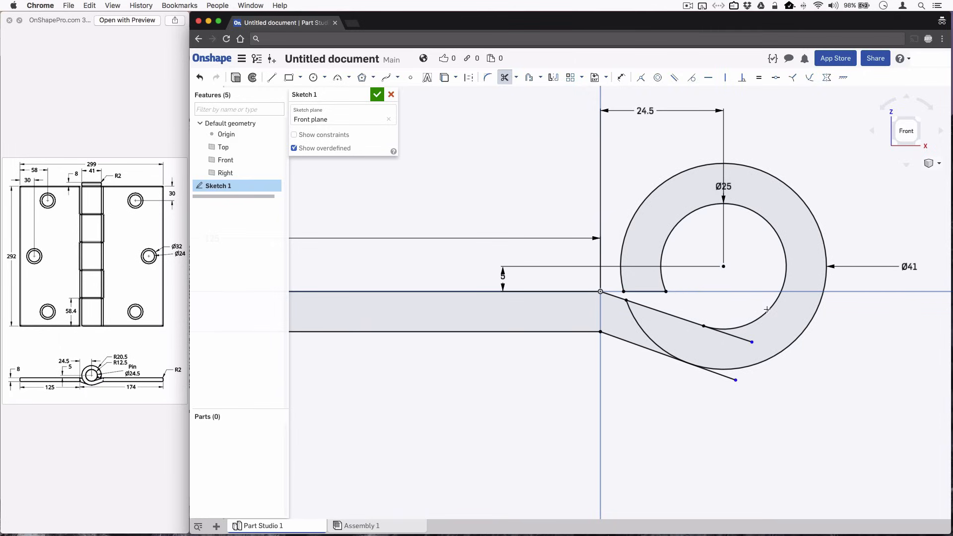
pyautogui.click(728, 334)
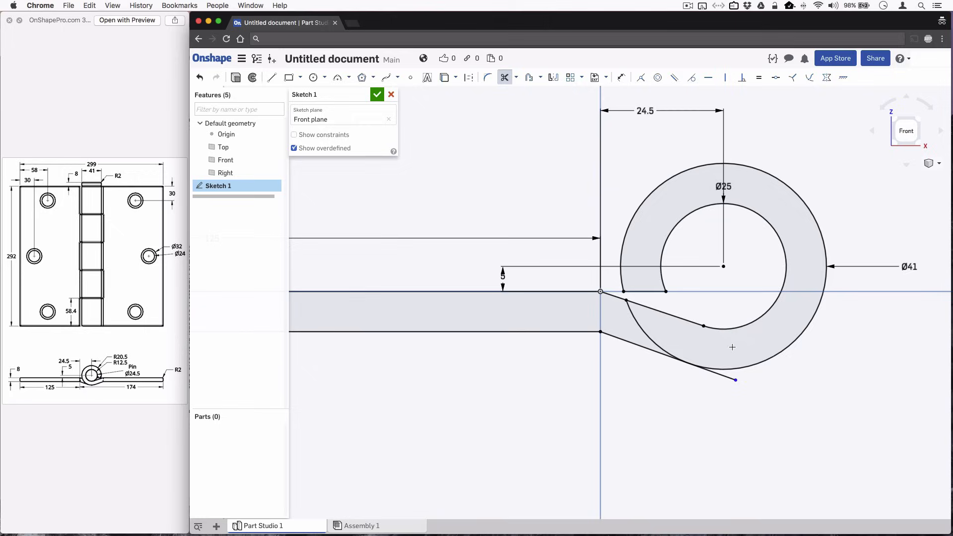
pyautogui.click(724, 376)
pyautogui.click(638, 327)
# Extrude the leaf and knuckle profile as a new solid with a blind depth of 292 mm.
pyautogui.hotkey('shift', '7')
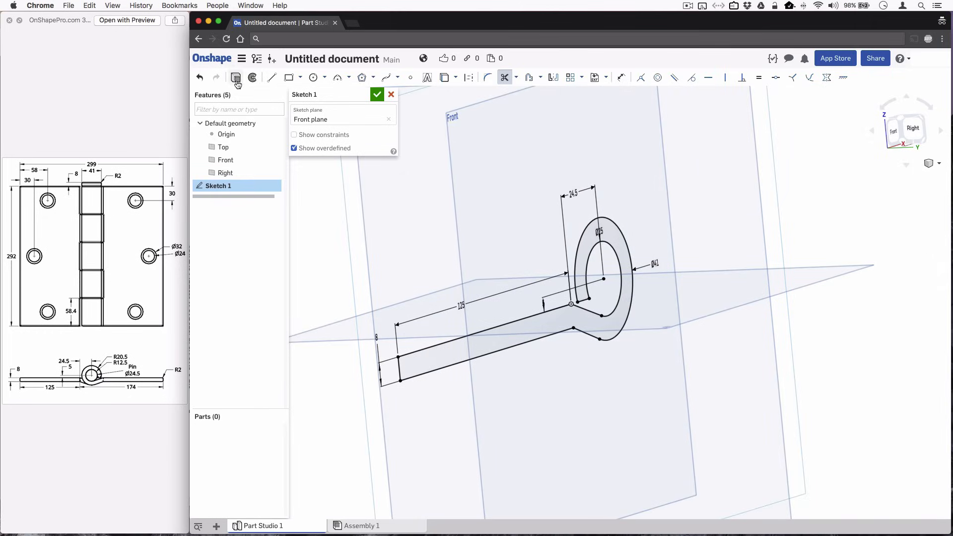
pyautogui.hotkey('shift', 'e')
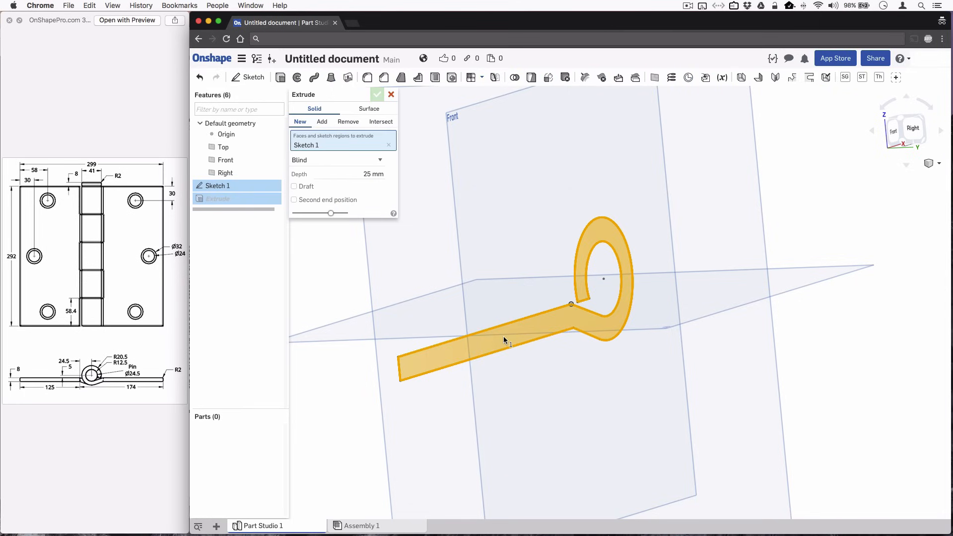
pyautogui.hotkey('shift', '7')
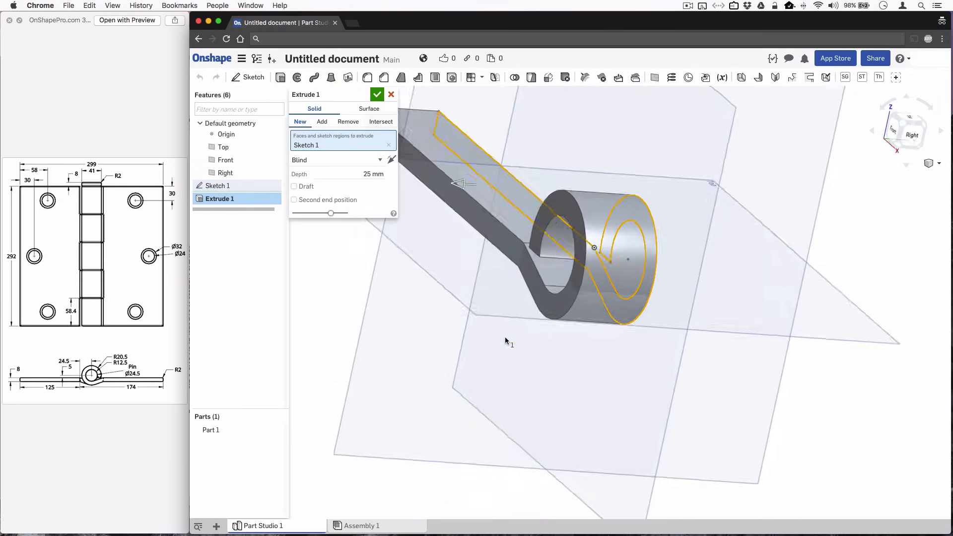
pyautogui.scroll(-5, 506, 341)
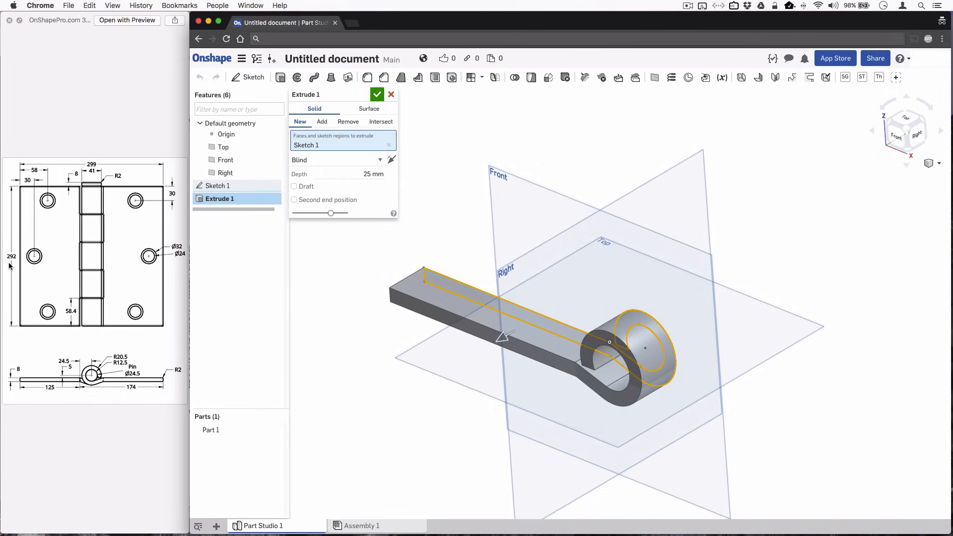
pyautogui.click(357, 172)
pyautogui.write('292')
pyautogui.press('Return')
pyautogui.click(898, 118)
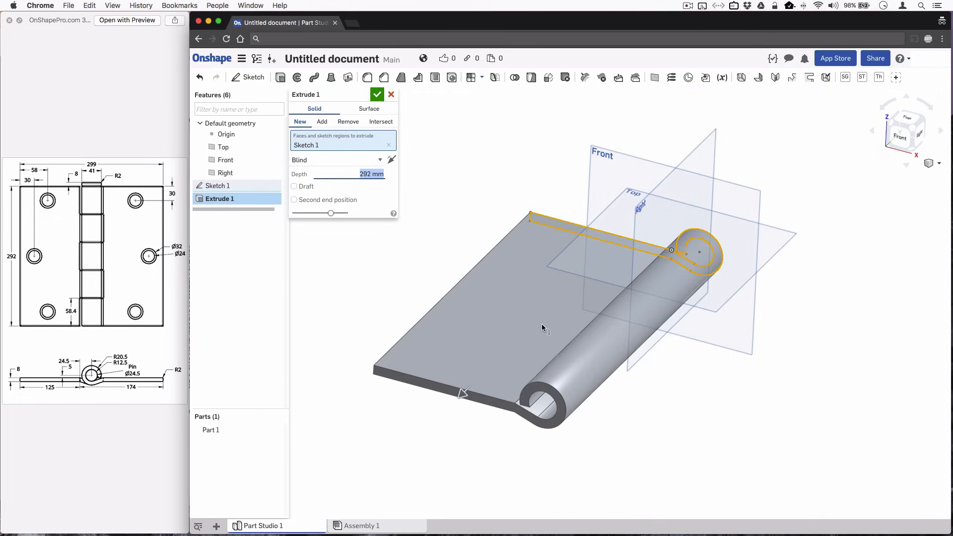
pyautogui.click(940, 168)
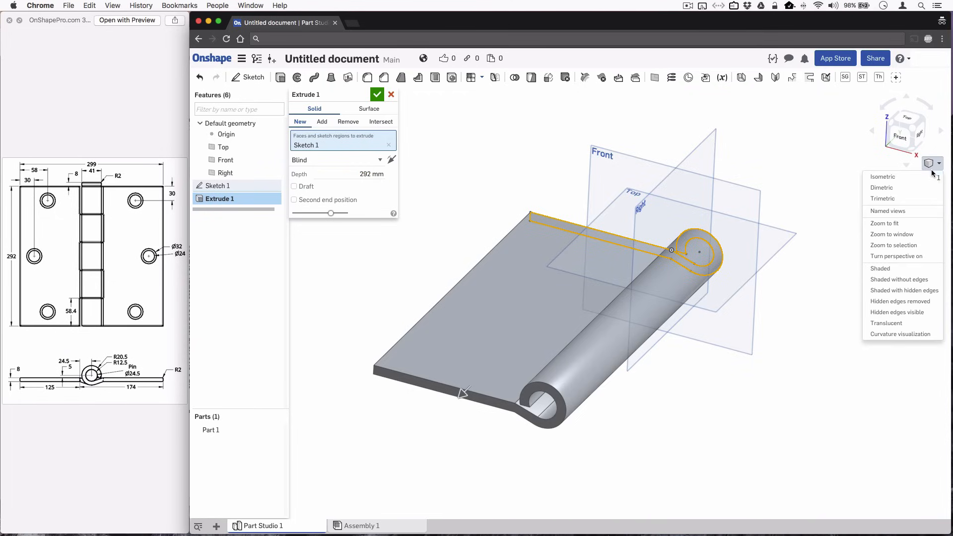
pyautogui.click(925, 177)
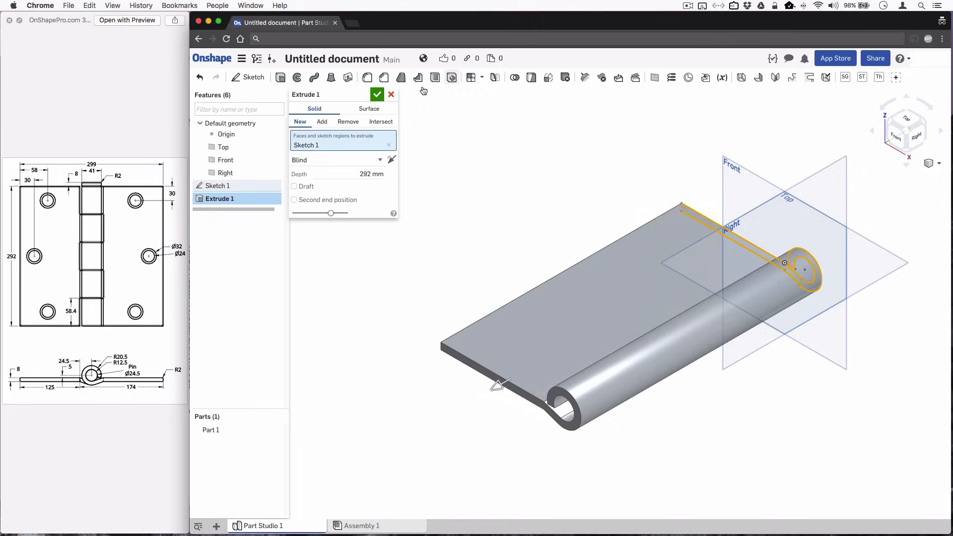
pyautogui.click(377, 95)
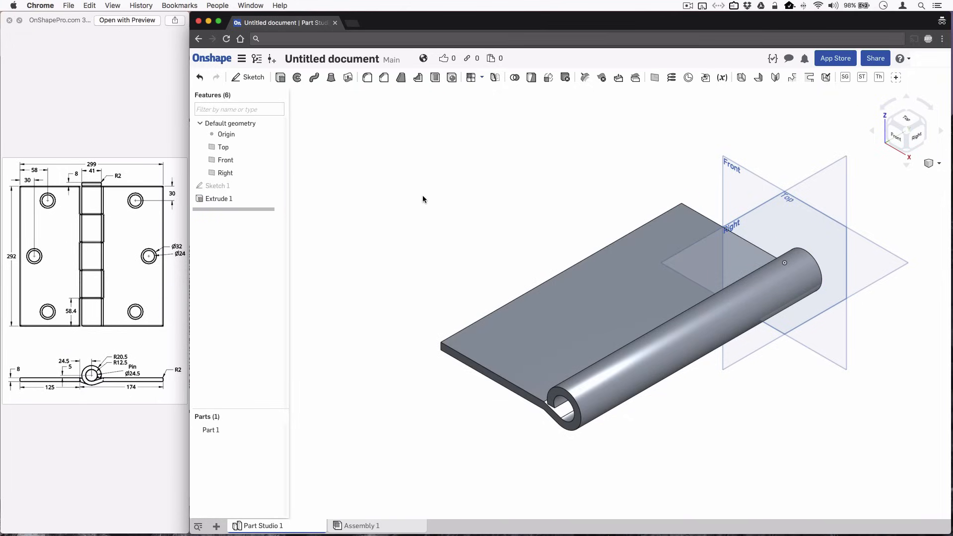
# Start a sketch on the plate's upper face and draw a 32 mm diameter circle near its outer corner at the origin end.
pyautogui.click(248, 78)
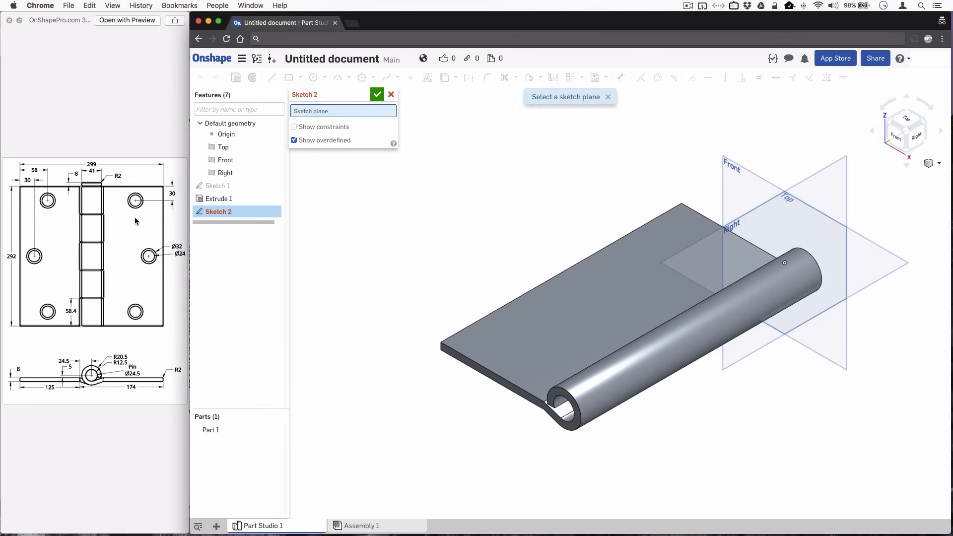
pyautogui.click(636, 272)
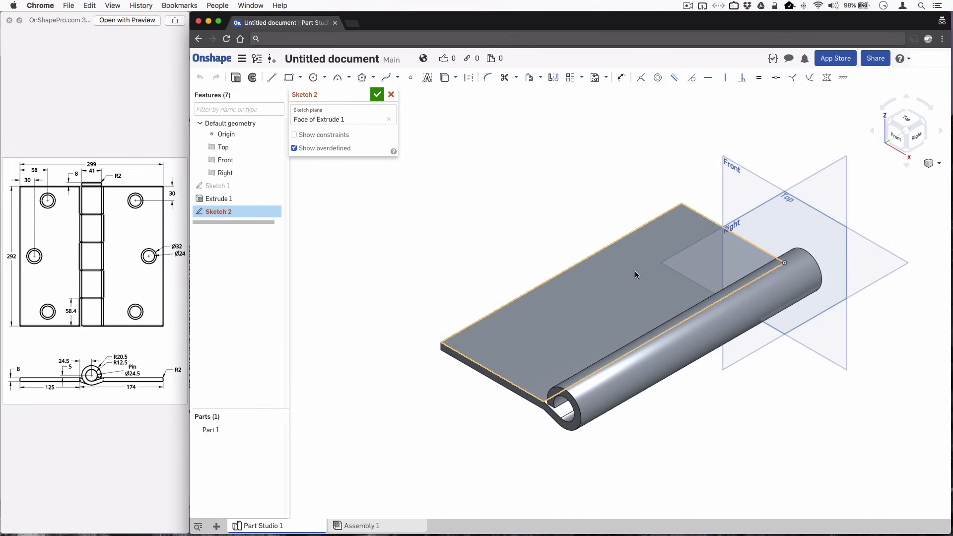
pyautogui.click(893, 130)
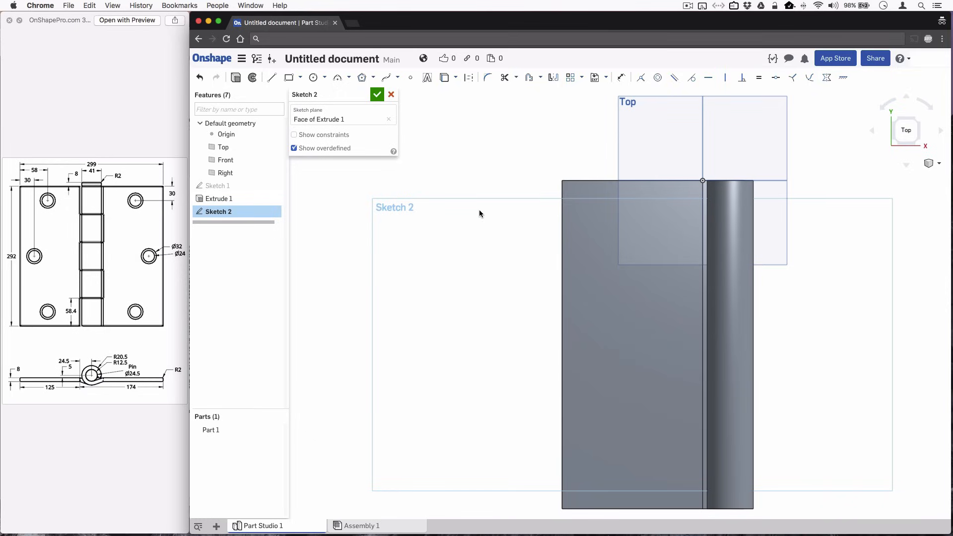
pyautogui.click(314, 78)
pyautogui.click(601, 215)
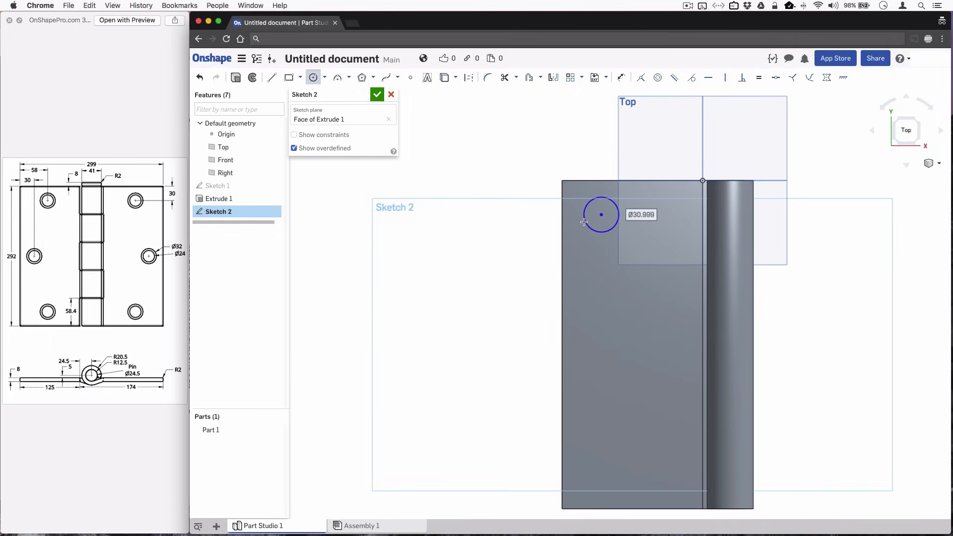
pyautogui.write('32')
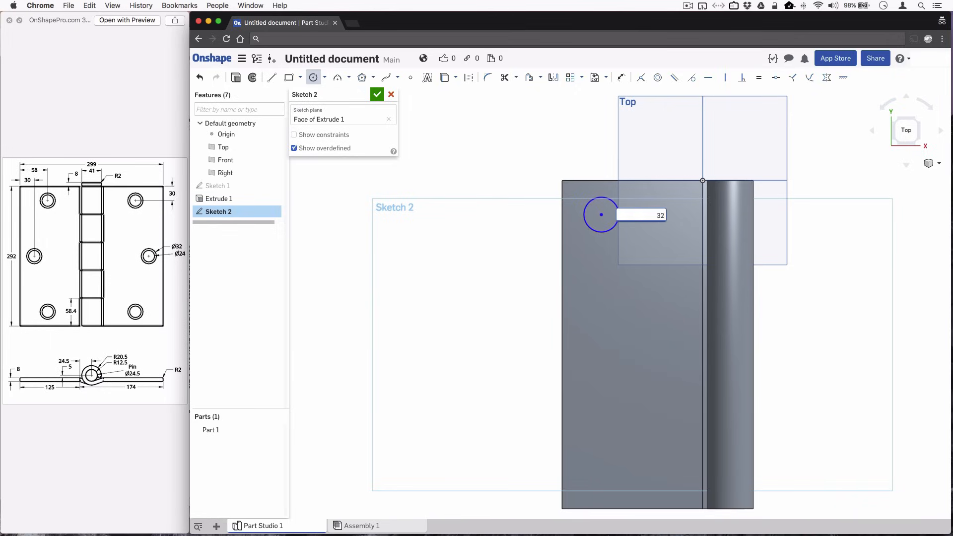
pyautogui.press('Return')
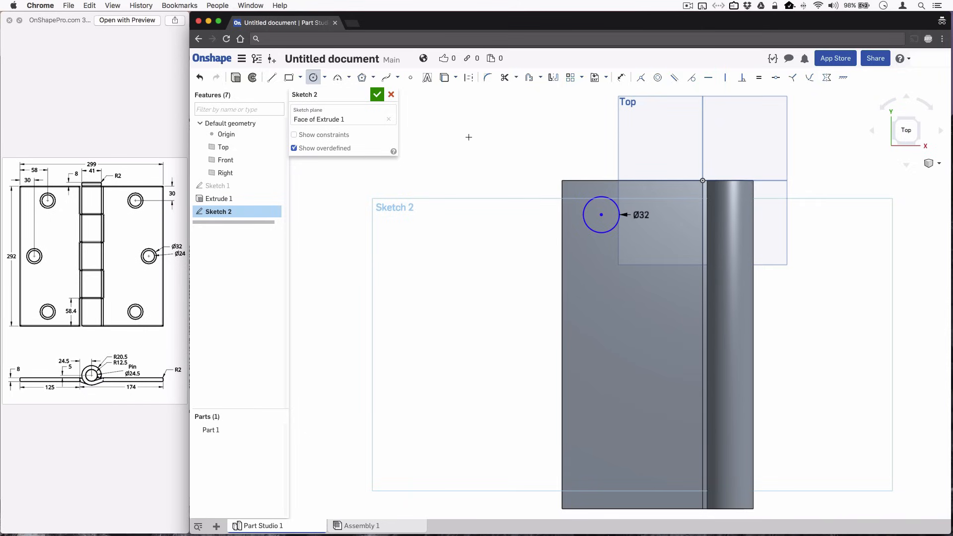
# Sketch a horizontal construction line about 235 mm long from the midpoint of the plate's outer edge across the knuckle.
pyautogui.click(273, 78)
pyautogui.click(469, 79)
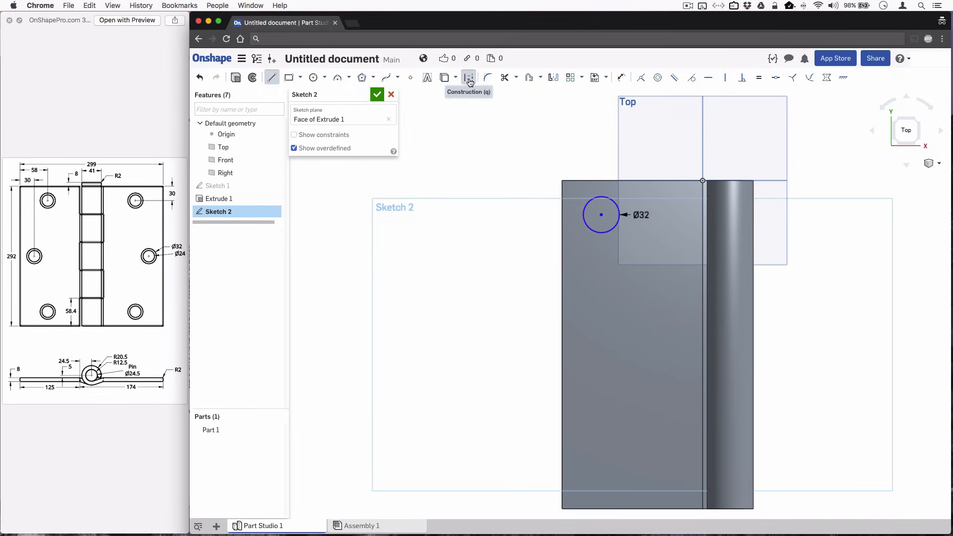
pyautogui.click(562, 345)
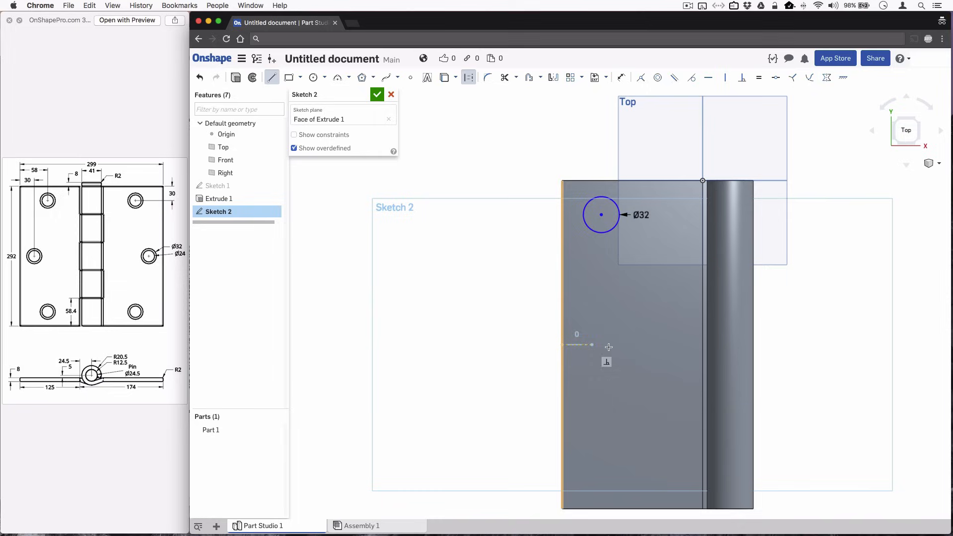
pyautogui.click(827, 344)
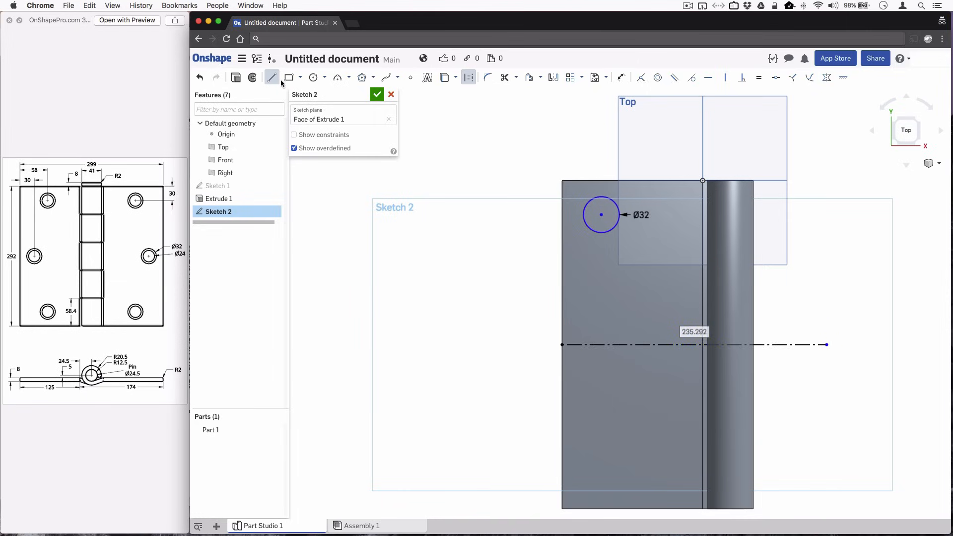
# Sketch a 32 mm diameter circle centred on the construction line near the plate's outer edge and convert it to regular geometry.
pyautogui.click(314, 78)
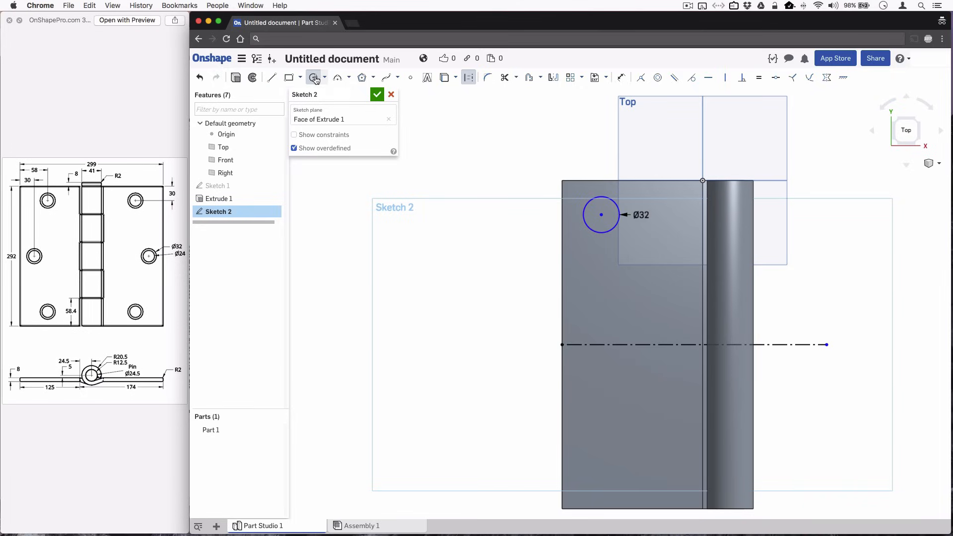
pyautogui.click(596, 344)
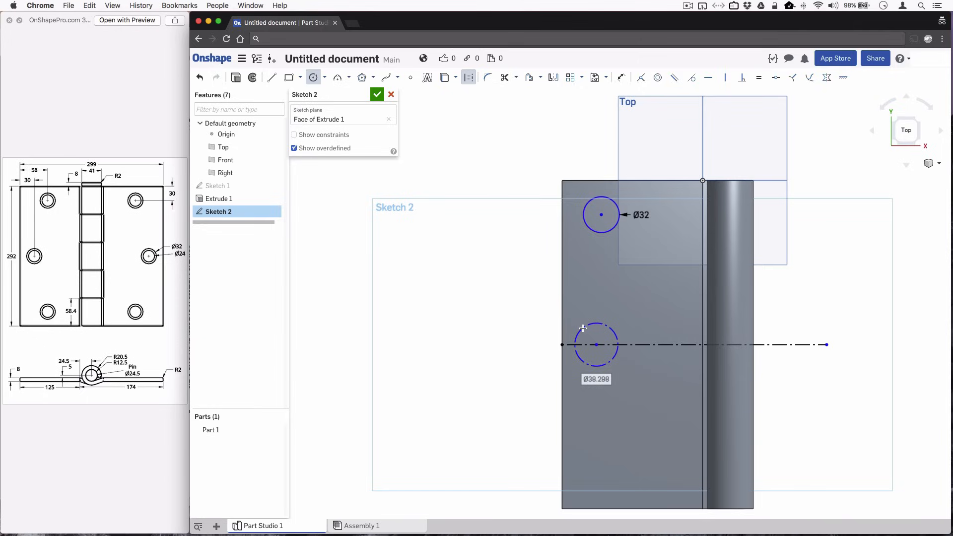
pyautogui.write('32')
pyautogui.press('Return')
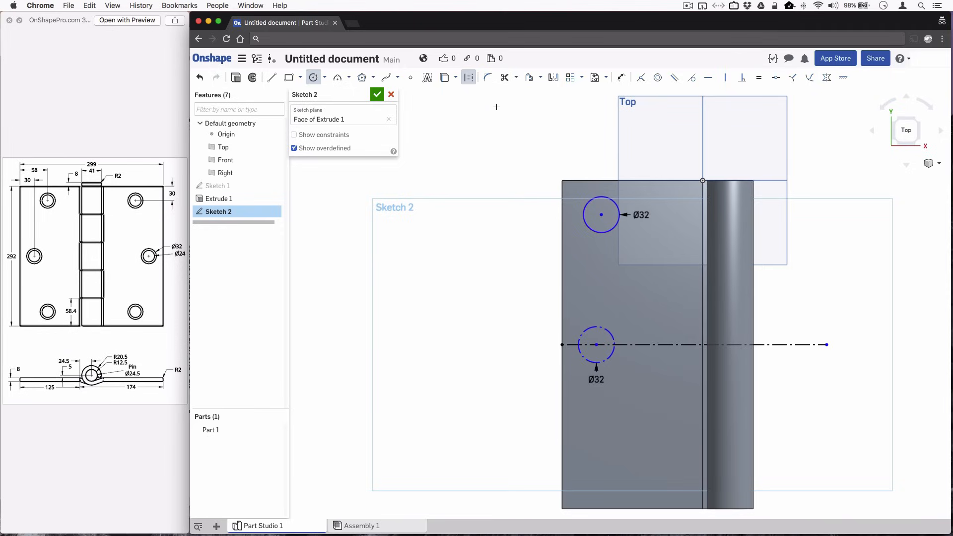
pyautogui.click(468, 77)
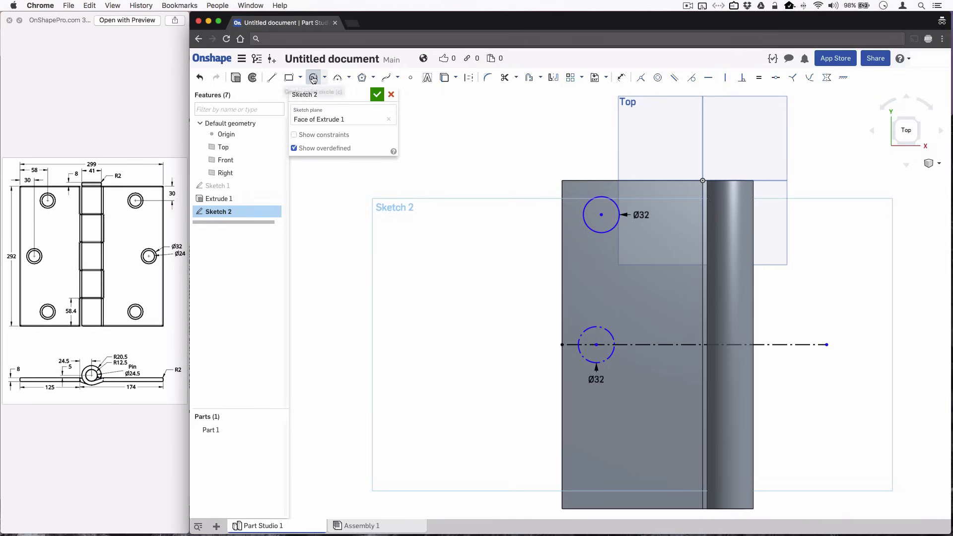
pyautogui.rightClick(605, 331)
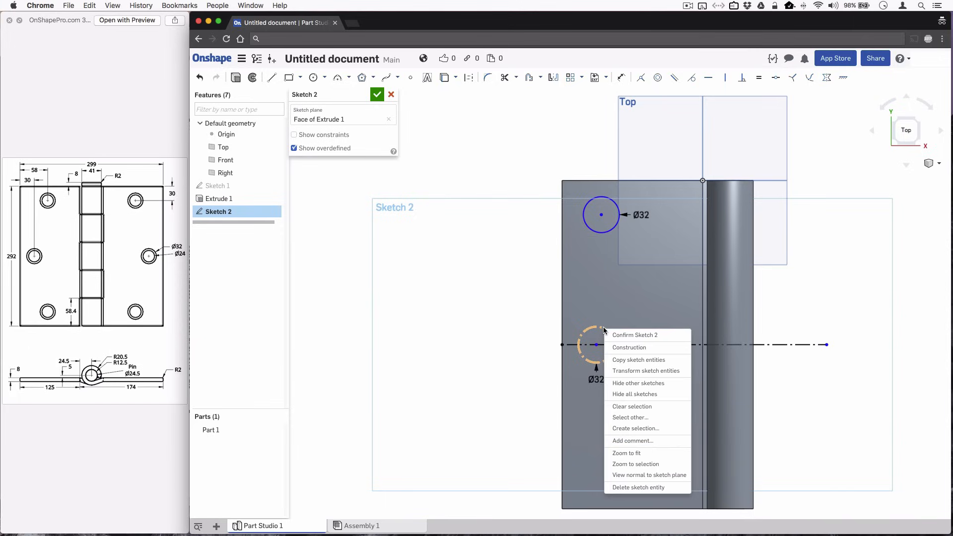
pyautogui.click(621, 348)
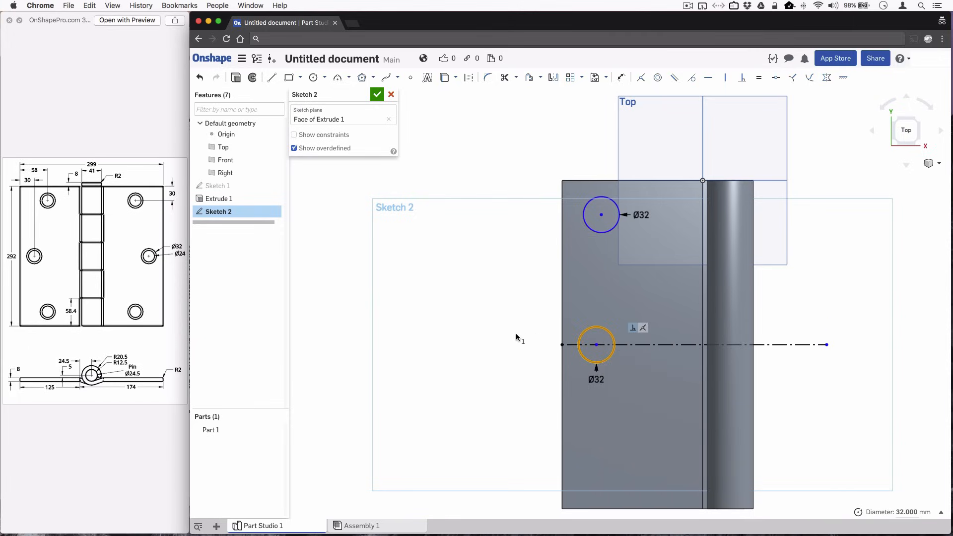
pyautogui.click(496, 332)
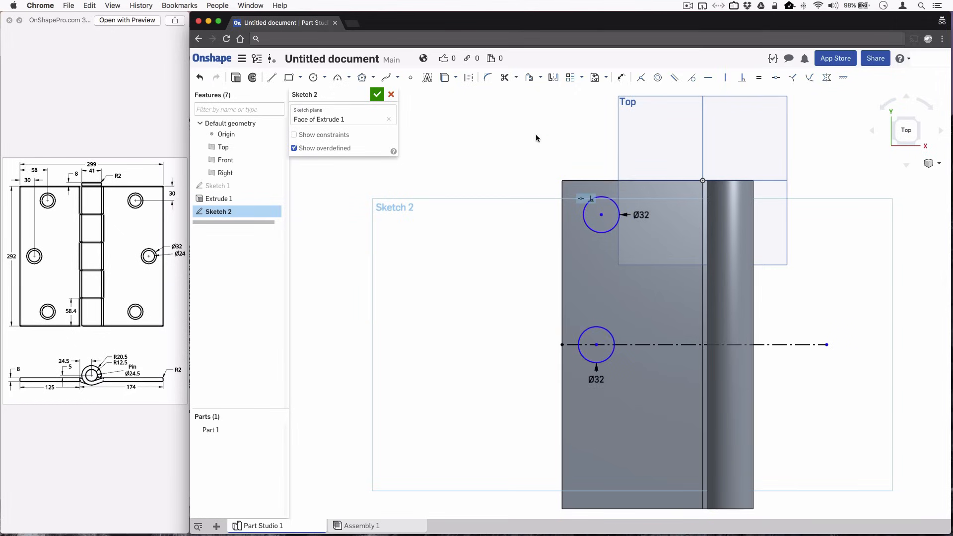
# Mirror the upper 32 mm circle about the horizontal construction line.
pyautogui.click(552, 78)
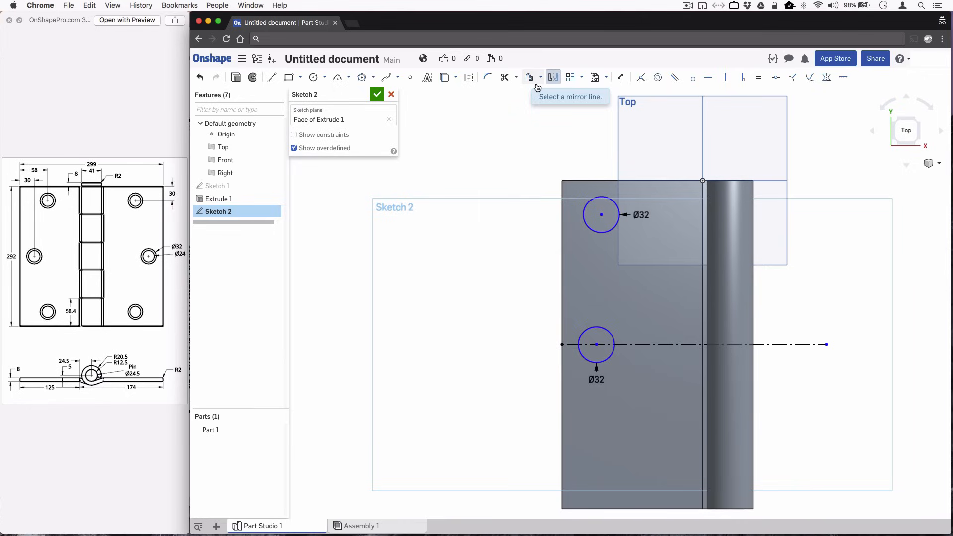
pyautogui.click(641, 345)
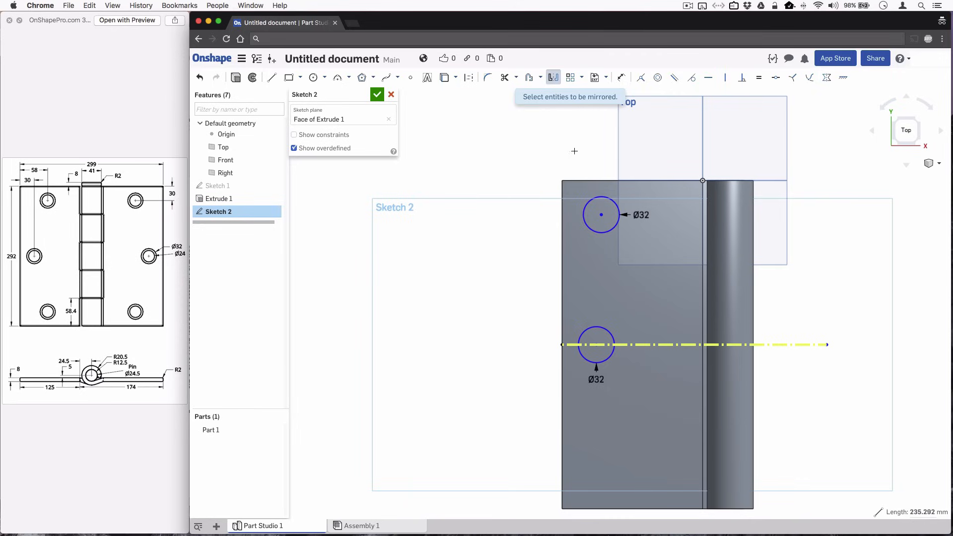
pyautogui.click(586, 224)
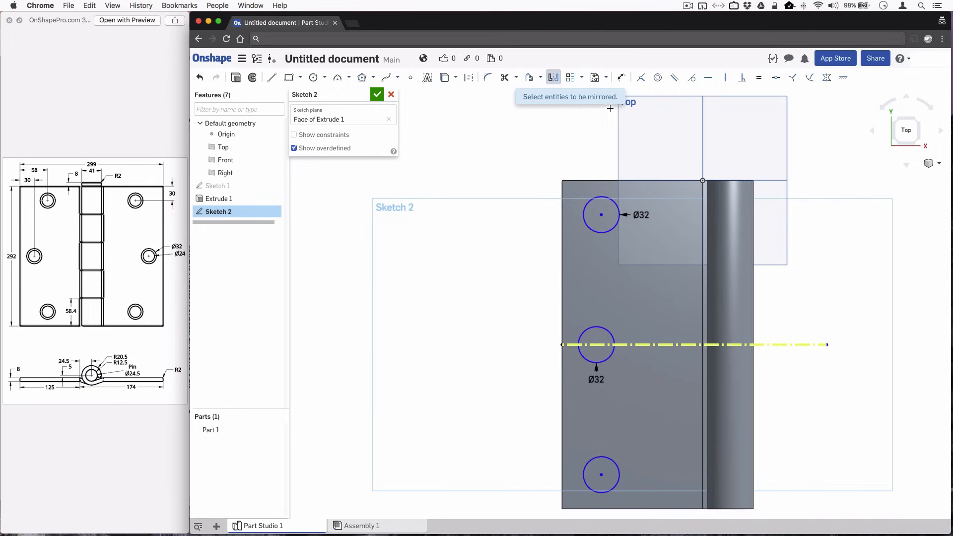
# Dimension the horizontal distance from the plate's outer edge to the upper circle's centre to 58 mm.
pyautogui.click(620, 77)
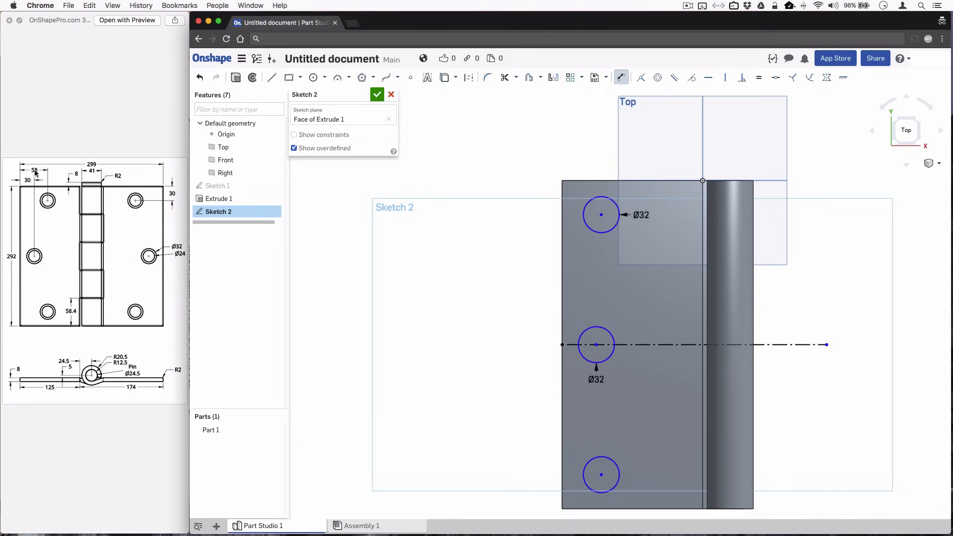
pyautogui.click(601, 215)
pyautogui.click(564, 217)
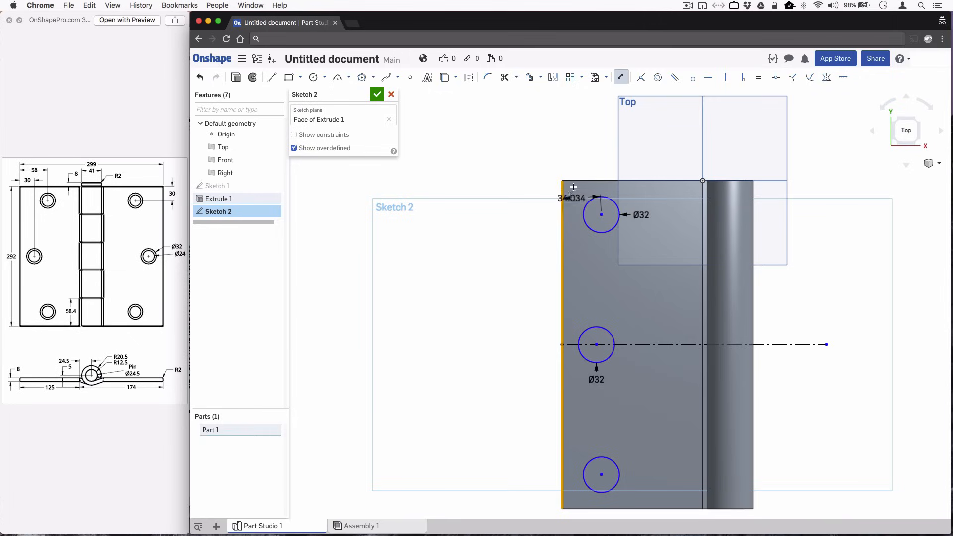
pyautogui.click(575, 147)
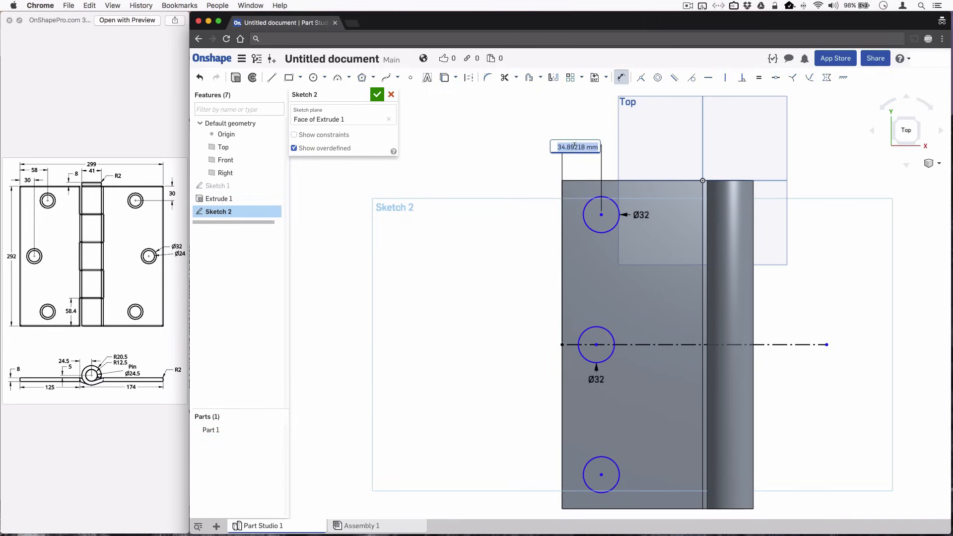
pyautogui.write('58')
pyautogui.press('Return')
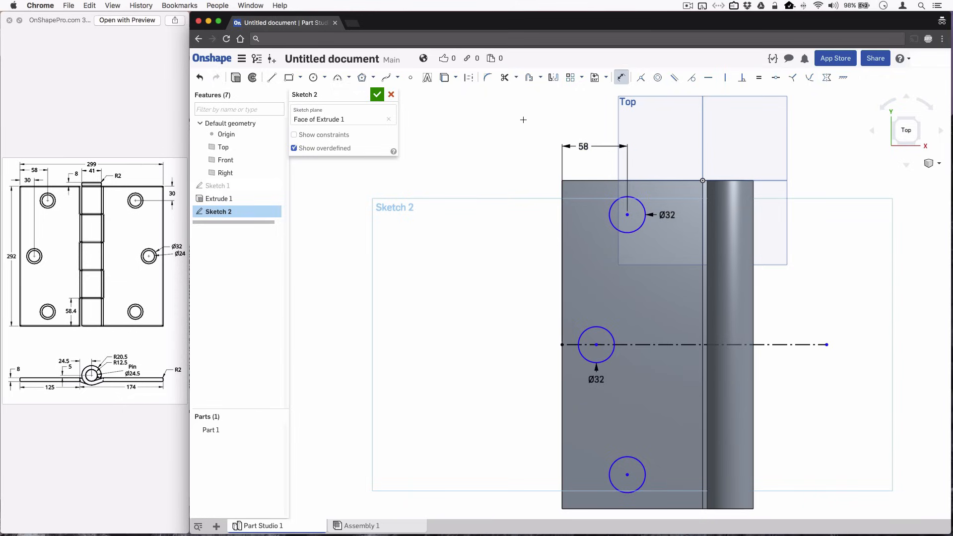
# Dimension the vertical distance from the plate's upper edge to the upper circle's centre to 30 mm.
pyautogui.click(625, 206)
pyautogui.click(621, 181)
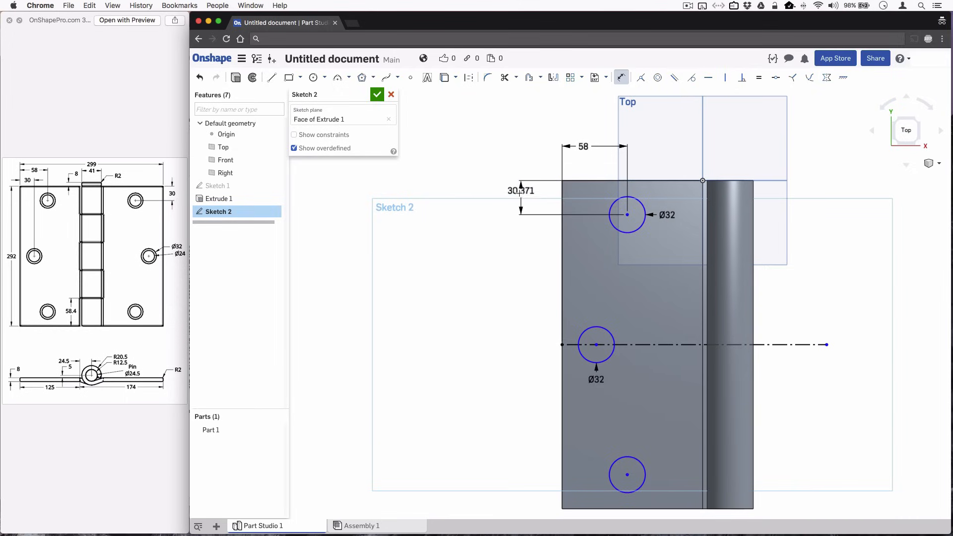
pyautogui.click(519, 192)
pyautogui.write('30')
pyautogui.press('Return')
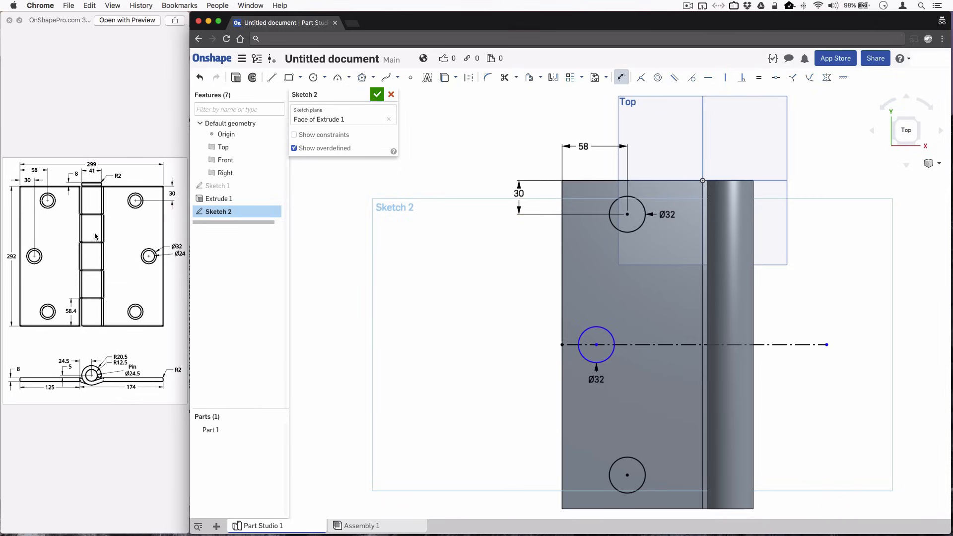
# Dimension the middle circle's centre 30 mm from the plate's outer edge and finish the sketch.
pyautogui.click(596, 344)
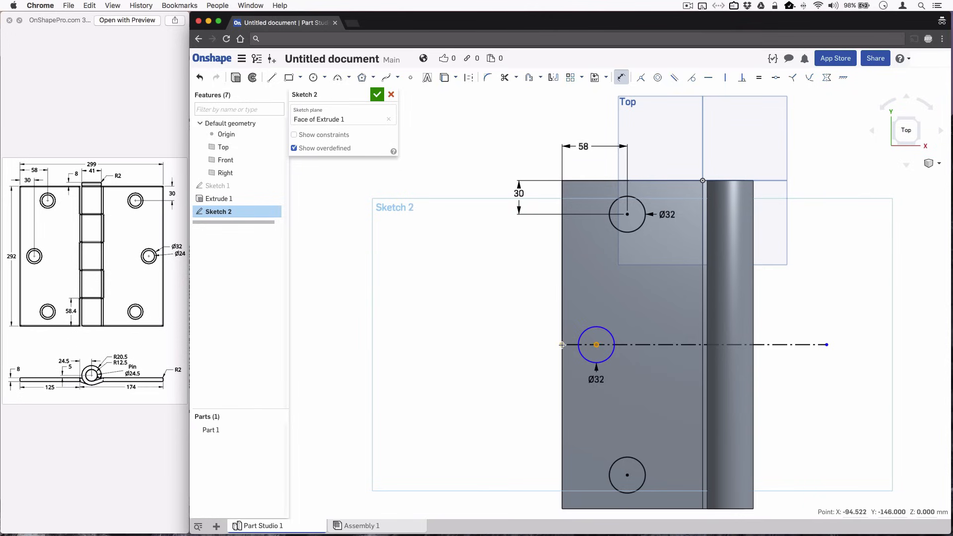
pyautogui.click(562, 345)
pyautogui.click(581, 298)
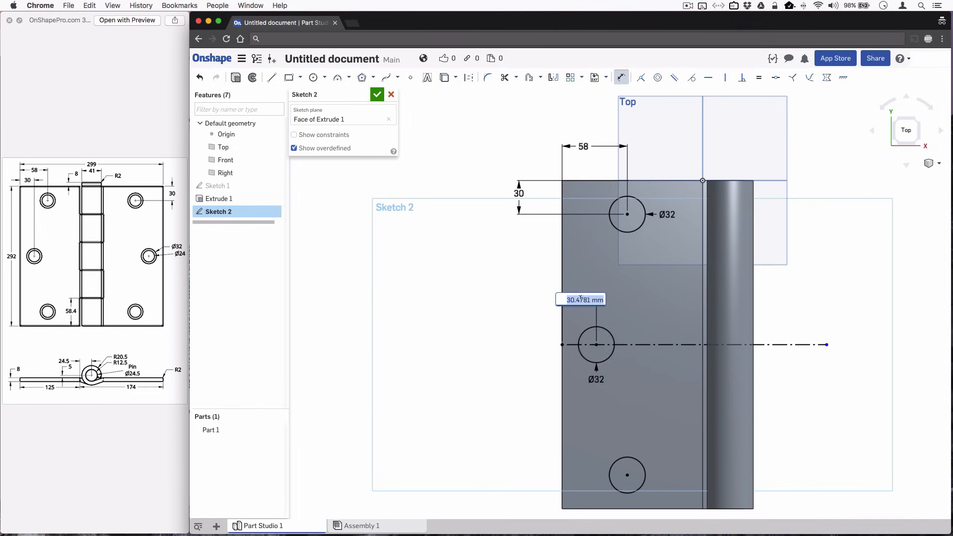
pyautogui.write('30')
pyautogui.press('Return')
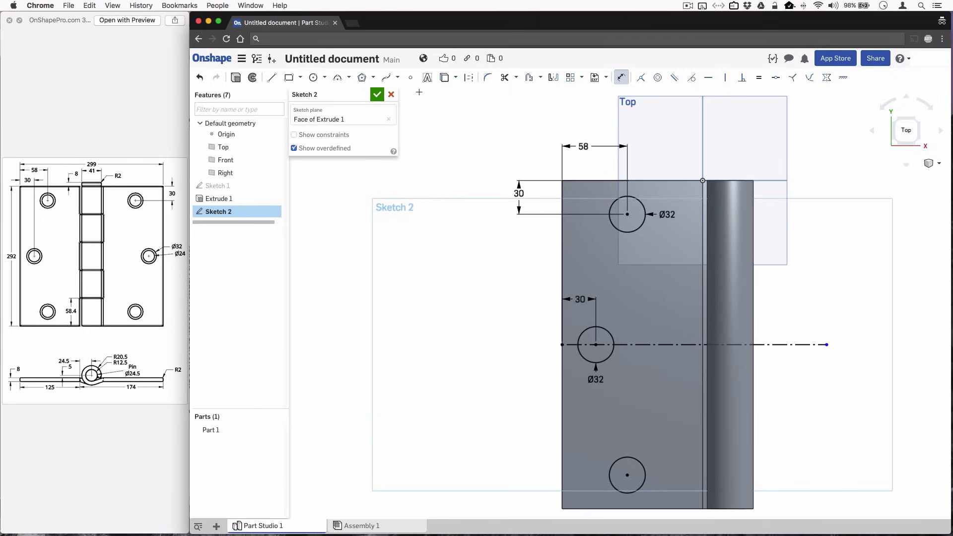
pyautogui.click(378, 95)
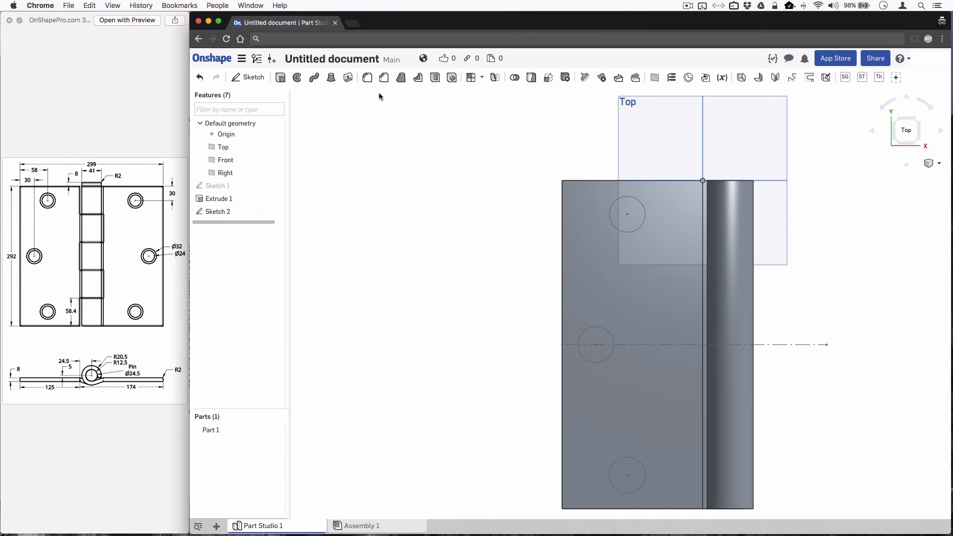
# Start a new sketch on the plate's underside face, opposite the face with the 32 mm circles.
pyautogui.click(942, 130)
pyautogui.click(942, 131)
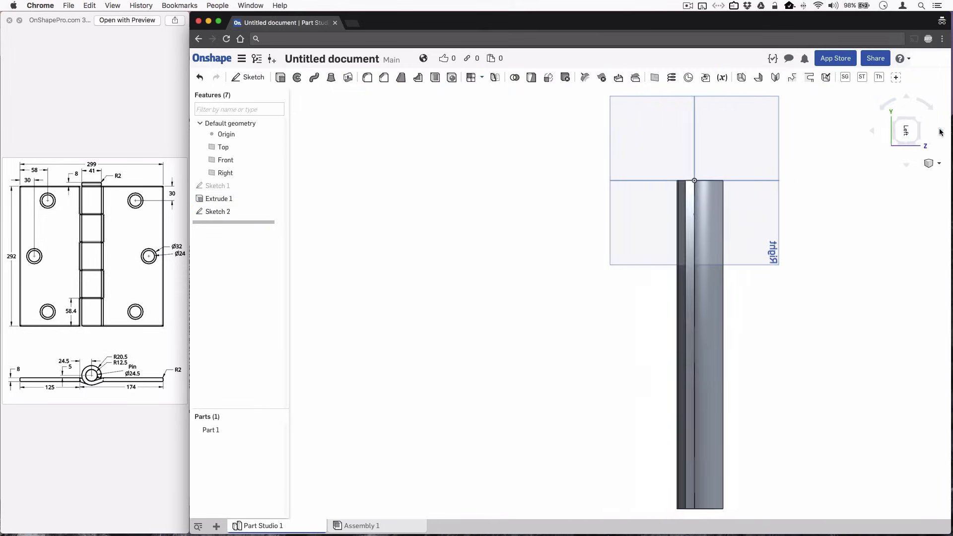
pyautogui.click(942, 132)
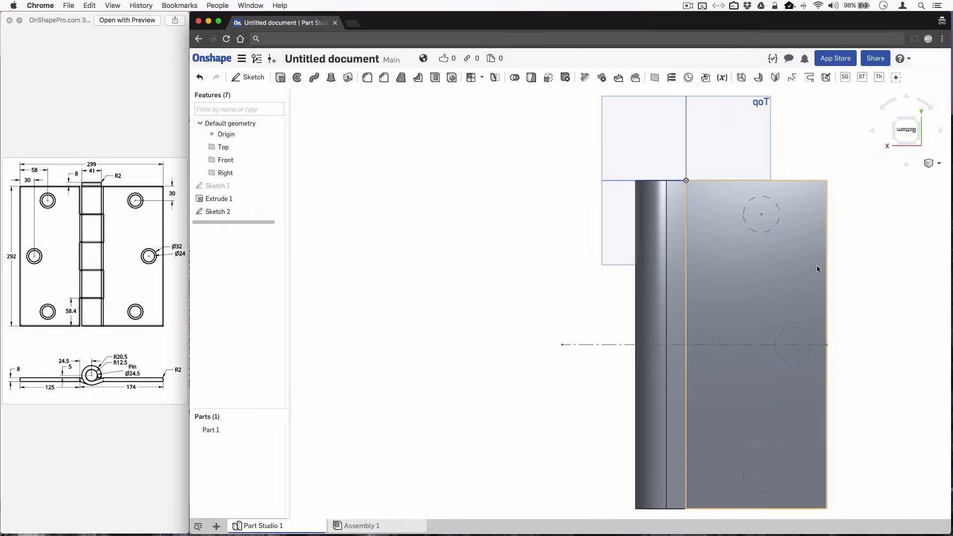
pyautogui.moveTo(817, 265)
pyautogui.mouseDown(button='middle')
pyautogui.moveTo(631, 233)
pyautogui.moveTo(618, 221)
pyautogui.mouseUp(button='middle')
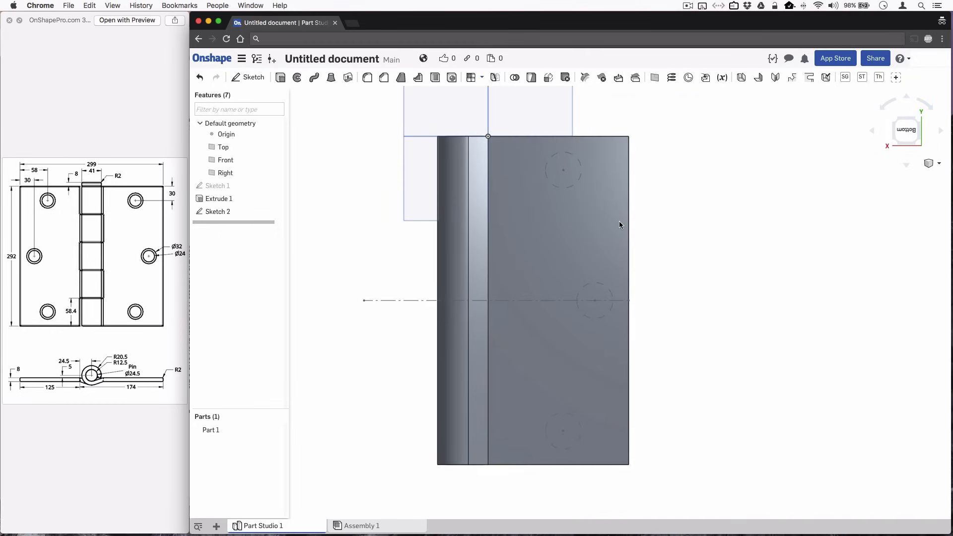
pyautogui.click(253, 79)
pyautogui.click(564, 220)
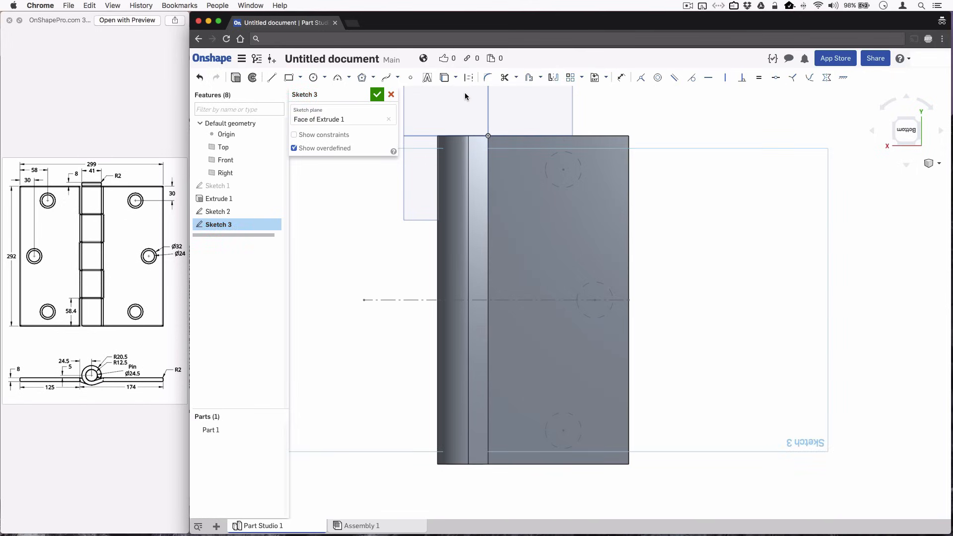
# Project the centre points of the three 32 mm circles into the new sketch.
pyautogui.click(445, 79)
pyautogui.click(566, 170)
pyautogui.click(594, 300)
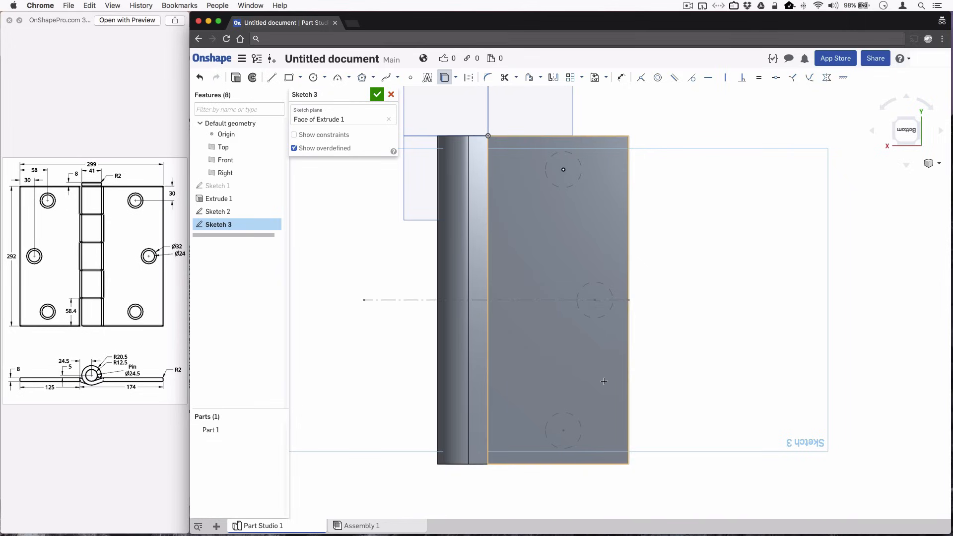
pyautogui.click(563, 430)
# Sketch a 24 mm diameter circle centred on the upper projected hole centre.
pyautogui.click(313, 78)
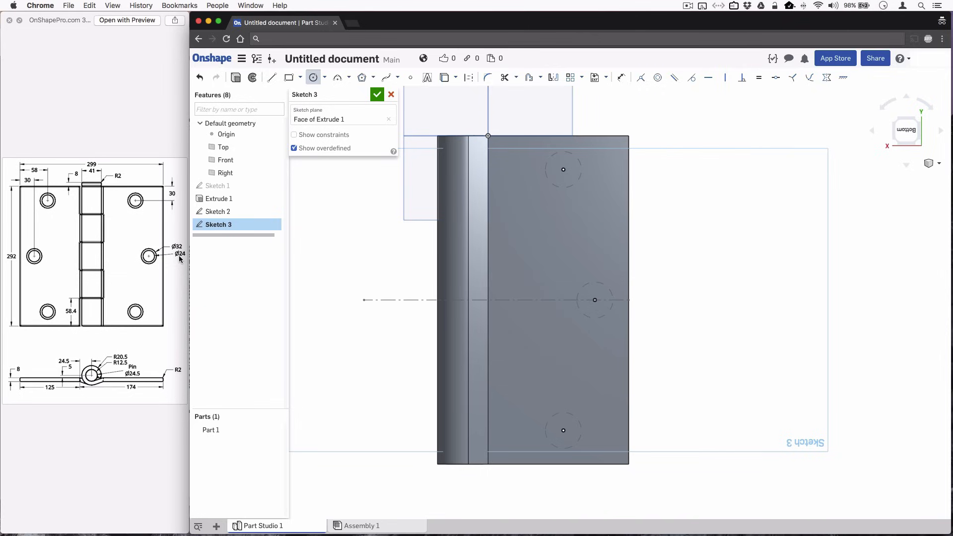
pyautogui.click(563, 169)
pyautogui.click(552, 165)
pyautogui.write('24')
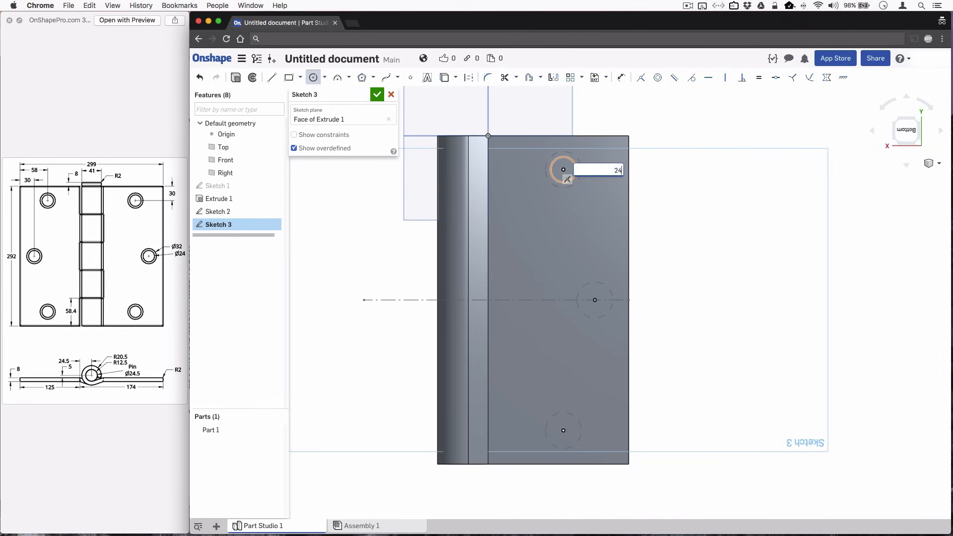
pyautogui.press('Return')
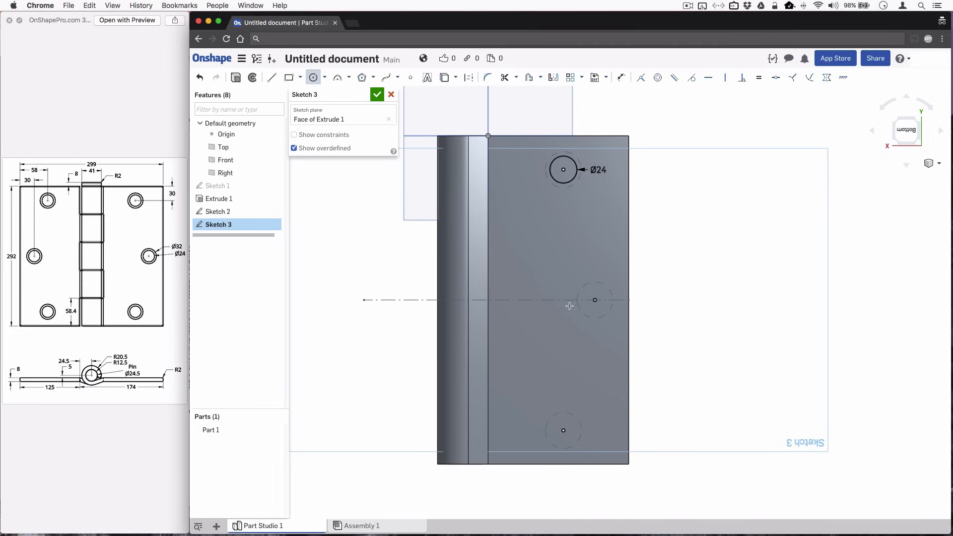
# Sketch 24 mm diameter circles on the middle and lower projected hole centres and finish the sketch.
pyautogui.click(594, 300)
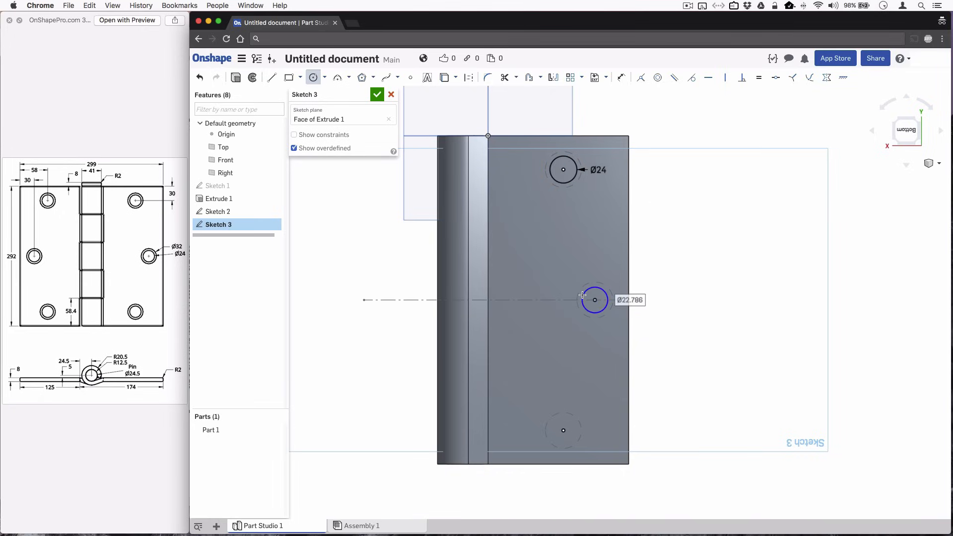
pyautogui.click(582, 295)
pyautogui.write('24')
pyautogui.press('Return')
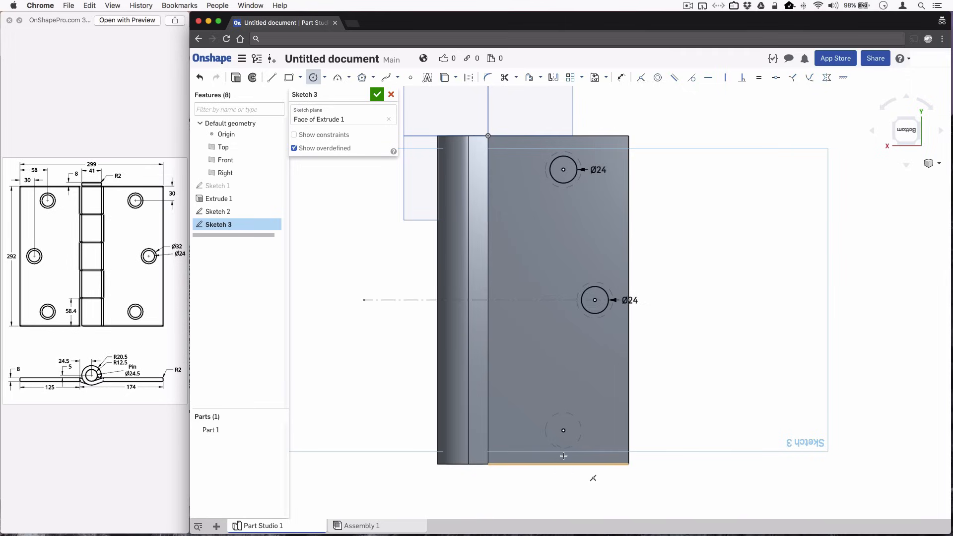
pyautogui.click(563, 430)
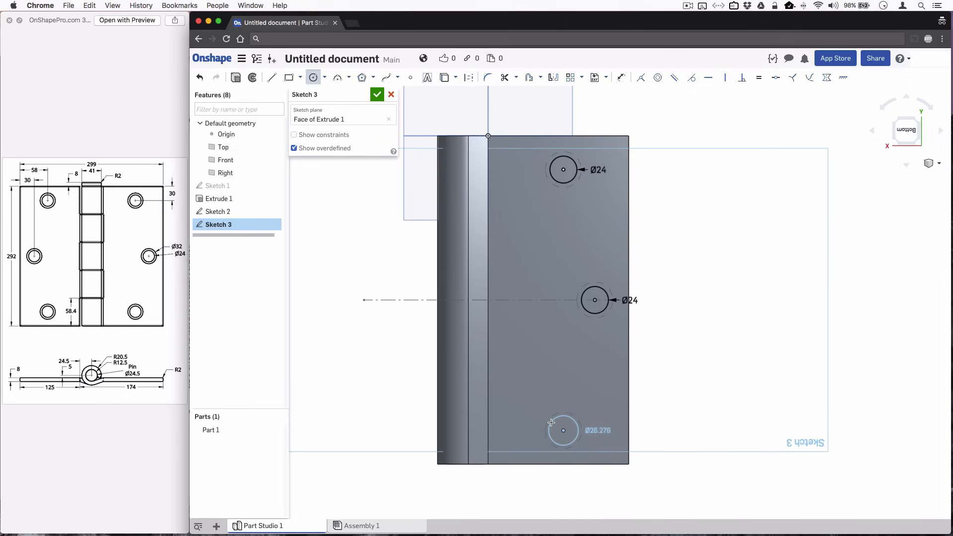
pyautogui.click(552, 423)
pyautogui.write('2')
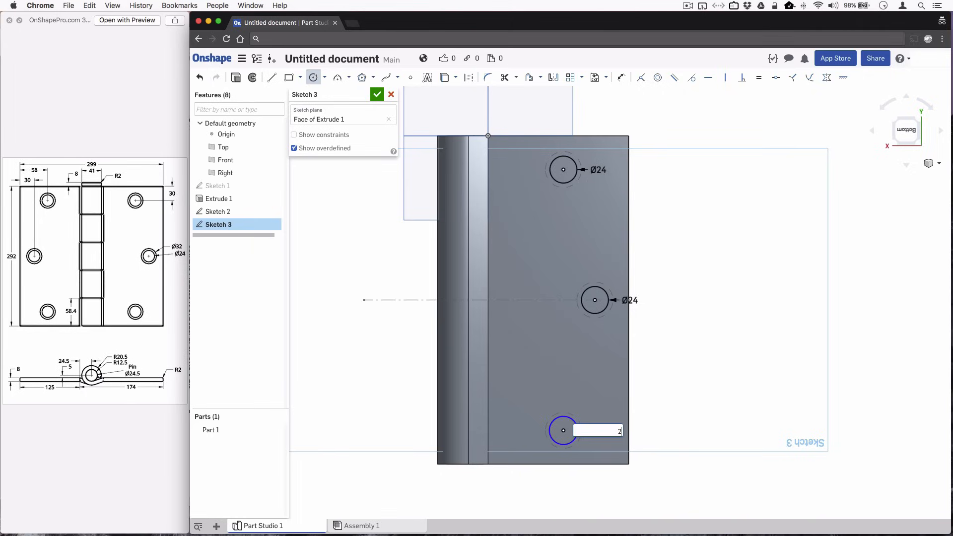
pyautogui.write('4')
pyautogui.press('Return')
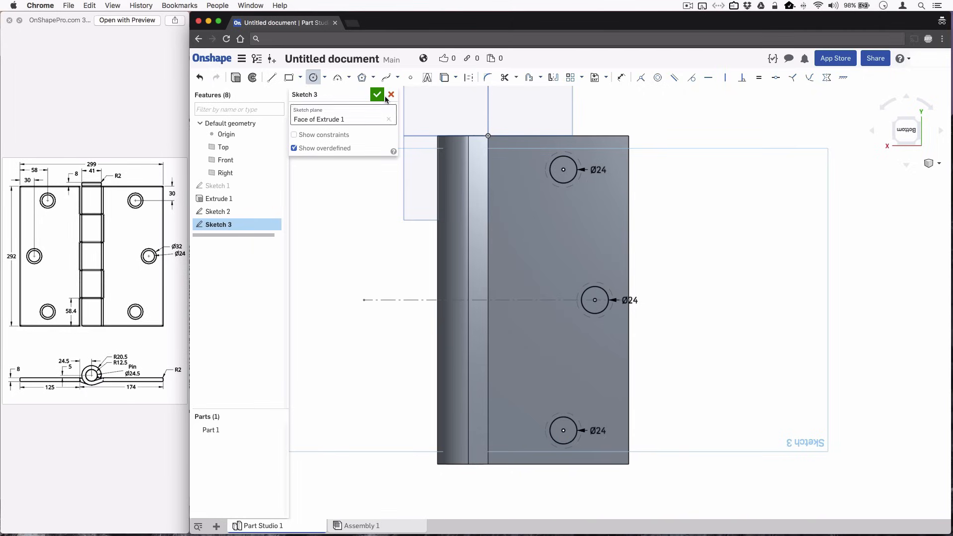
pyautogui.click(377, 95)
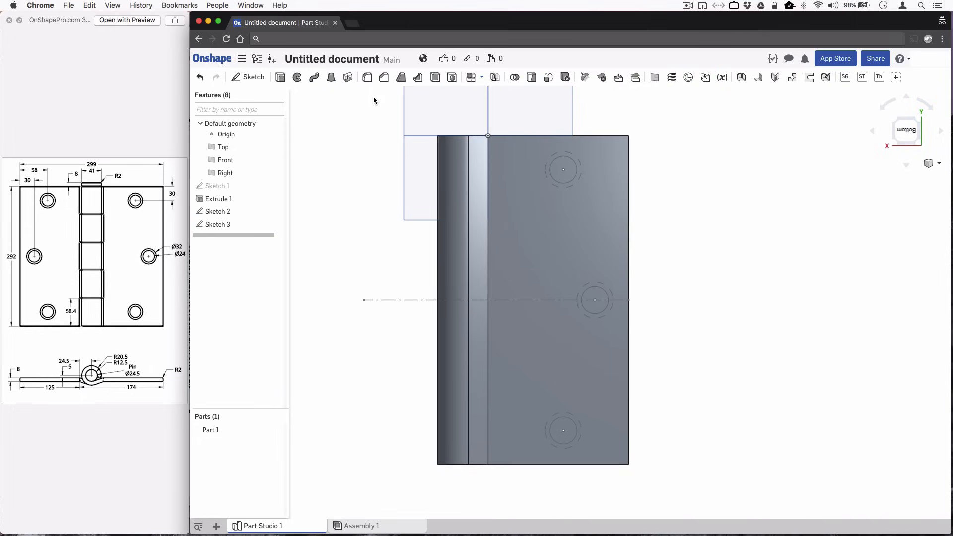
# Cut the upper tapered screw hole with a Remove loft from the 24 mm circle to the 32 mm circle.
pyautogui.click(332, 81)
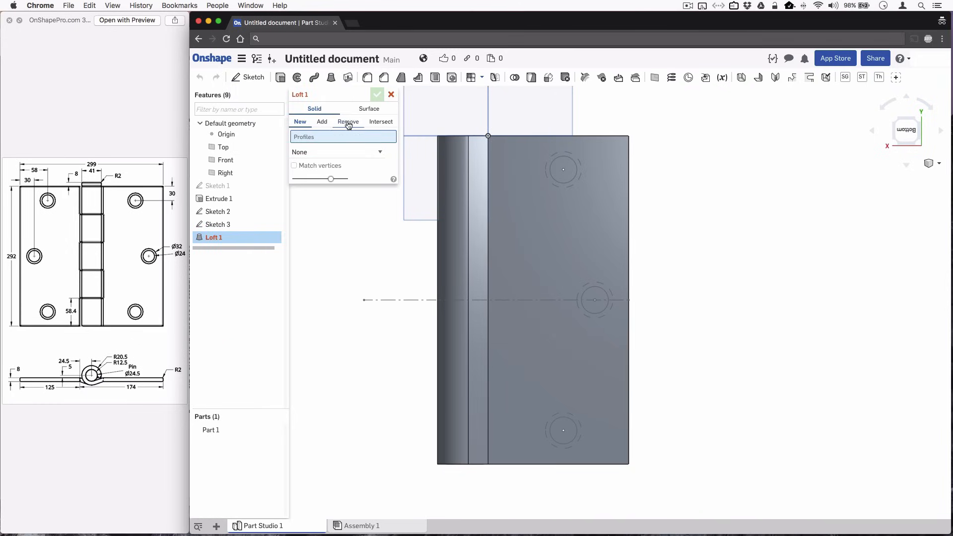
pyautogui.click(341, 124)
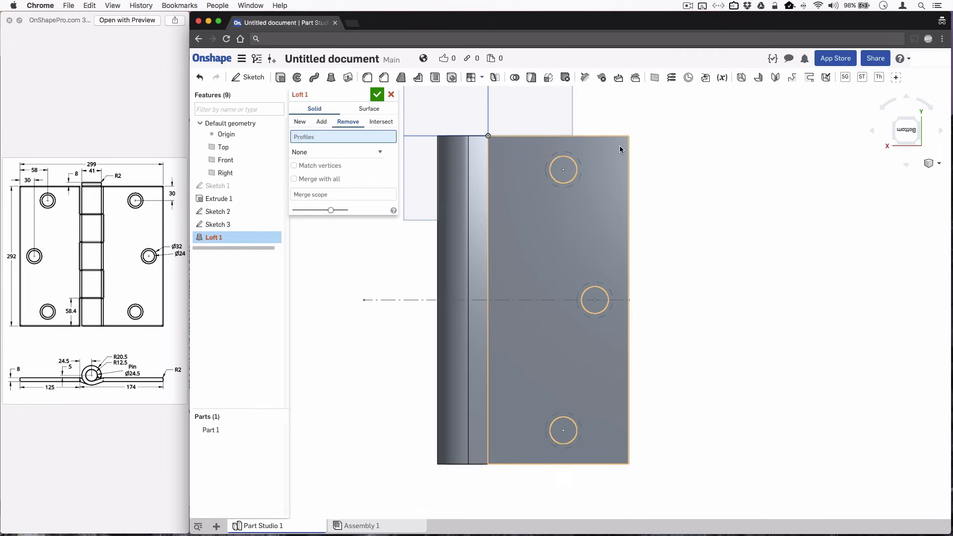
pyautogui.click(575, 167)
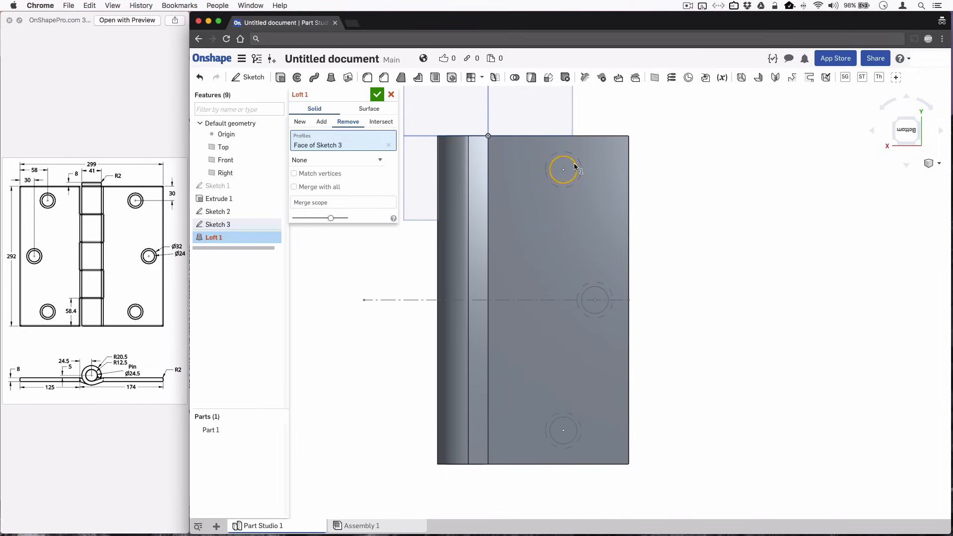
pyautogui.moveTo(705, 215)
pyautogui.mouseDown(button='right')
pyautogui.moveTo(650, 266)
pyautogui.moveTo(467, 324)
pyautogui.mouseUp(button='right')
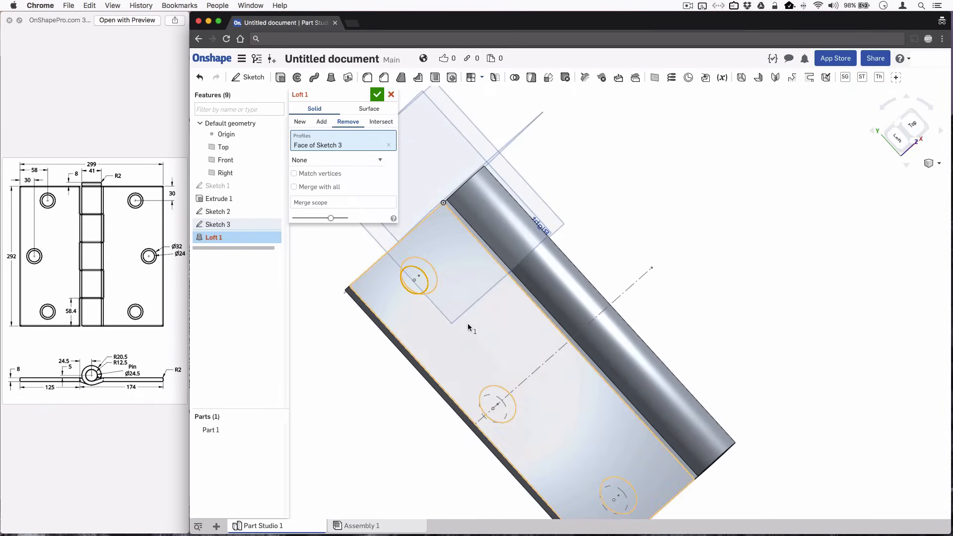
pyautogui.click(433, 273)
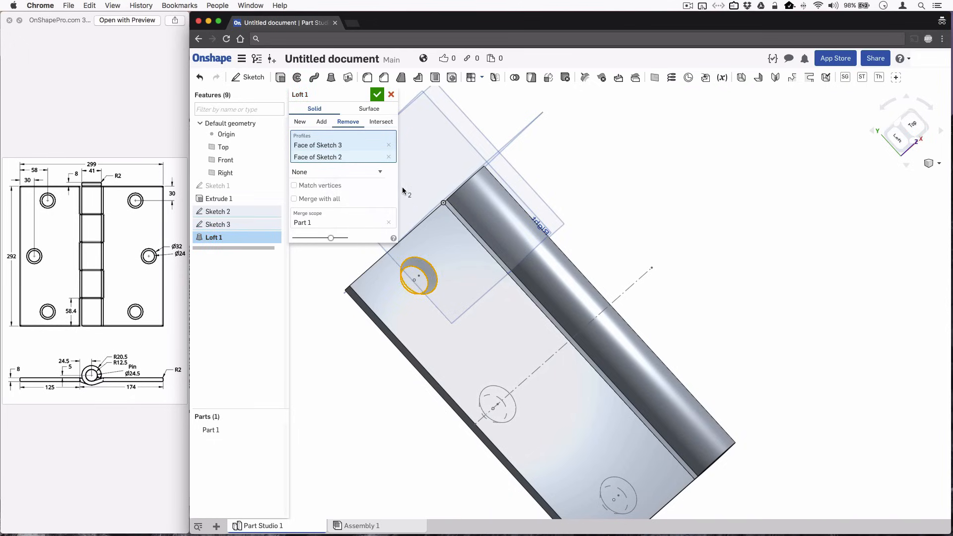
pyautogui.click(377, 96)
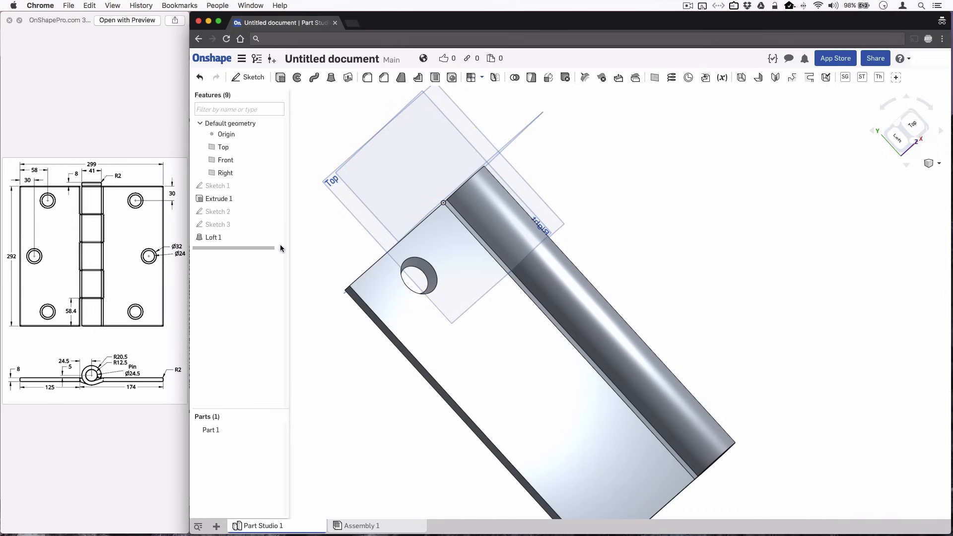
# Show Sketch 2 and Sketch 3 again in the model view.
pyautogui.click(276, 224)
pyautogui.click(276, 212)
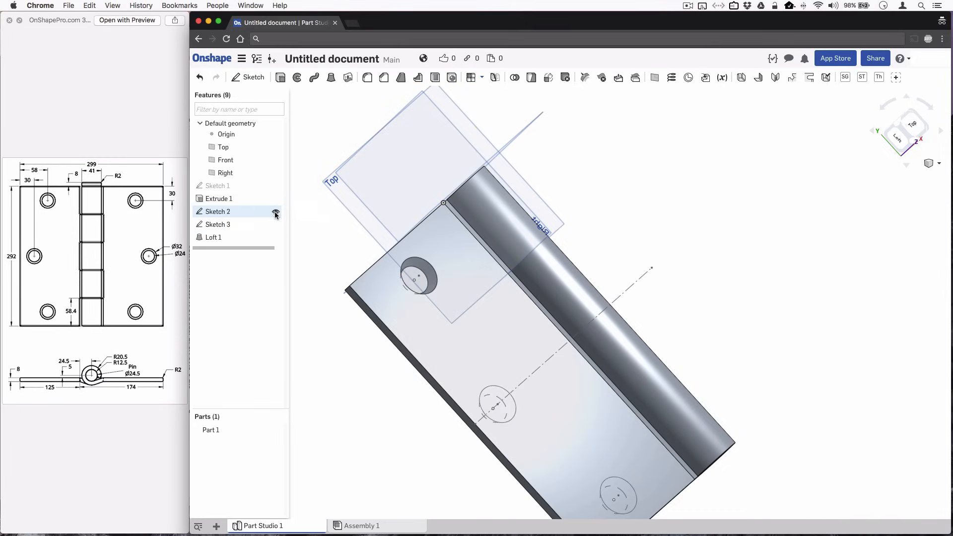
pyautogui.moveTo(386, 364); pyautogui.dragTo(538, 356, button='right')
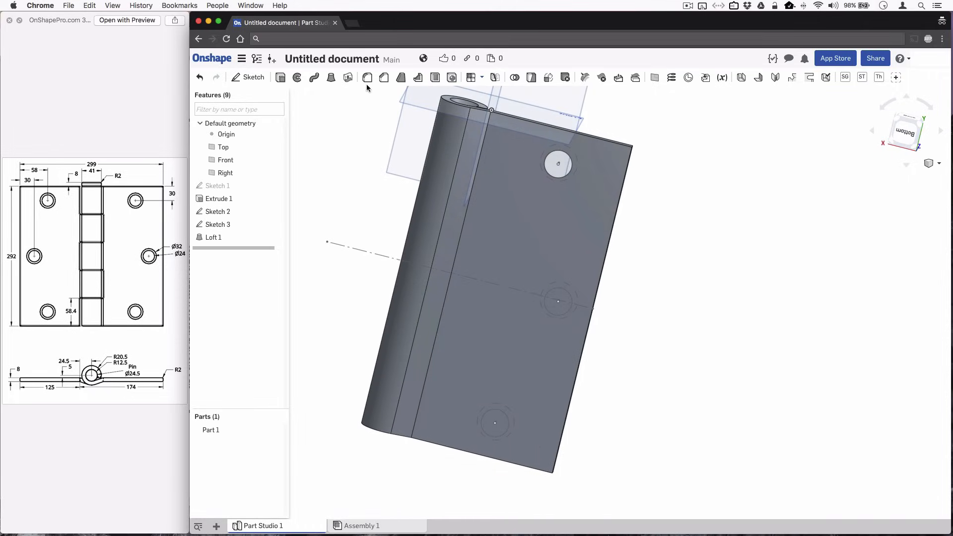
# Cut the middle tapered screw hole with a Remove loft from its 24 mm circle in Sketch 3 to its 32 mm circle in Sketch 2.
pyautogui.click(331, 80)
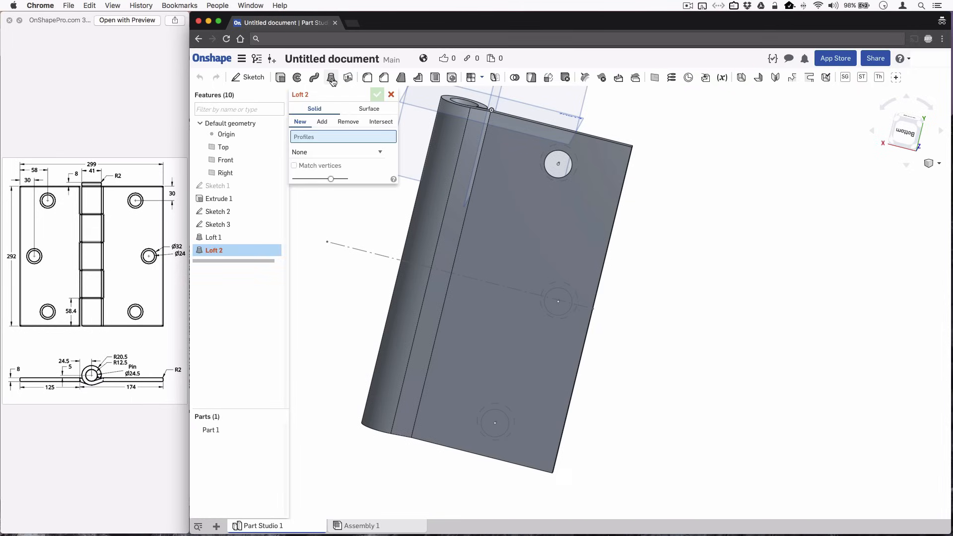
pyautogui.click(348, 122)
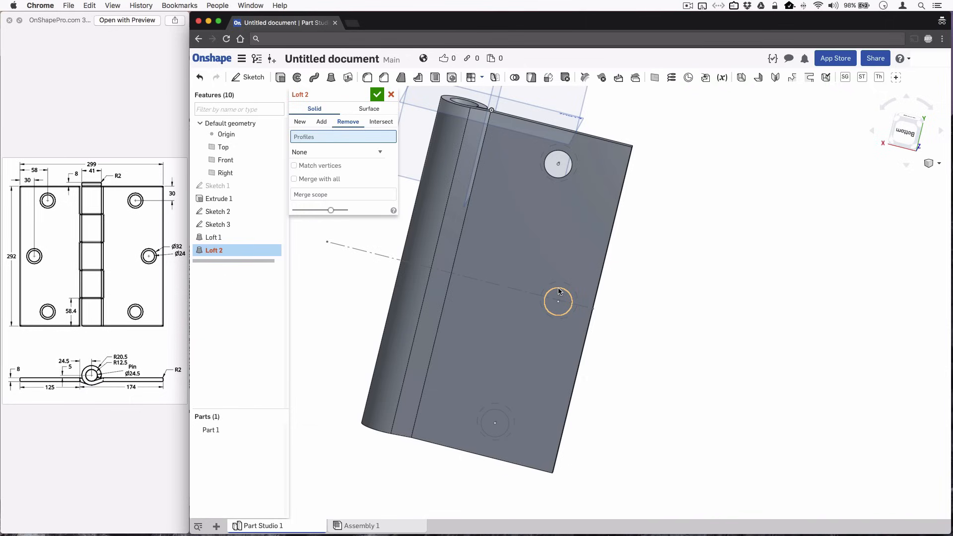
pyautogui.click(559, 292)
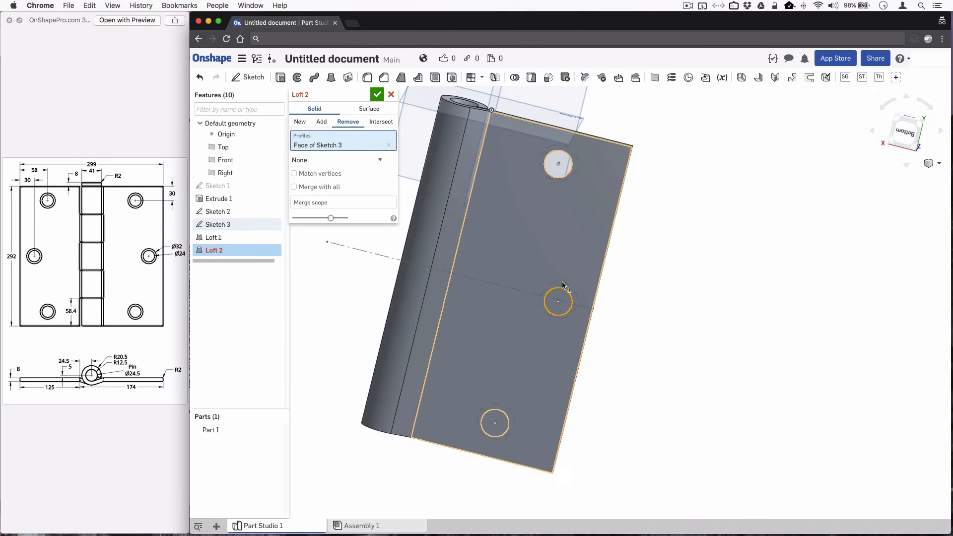
pyautogui.rightClick(560, 291)
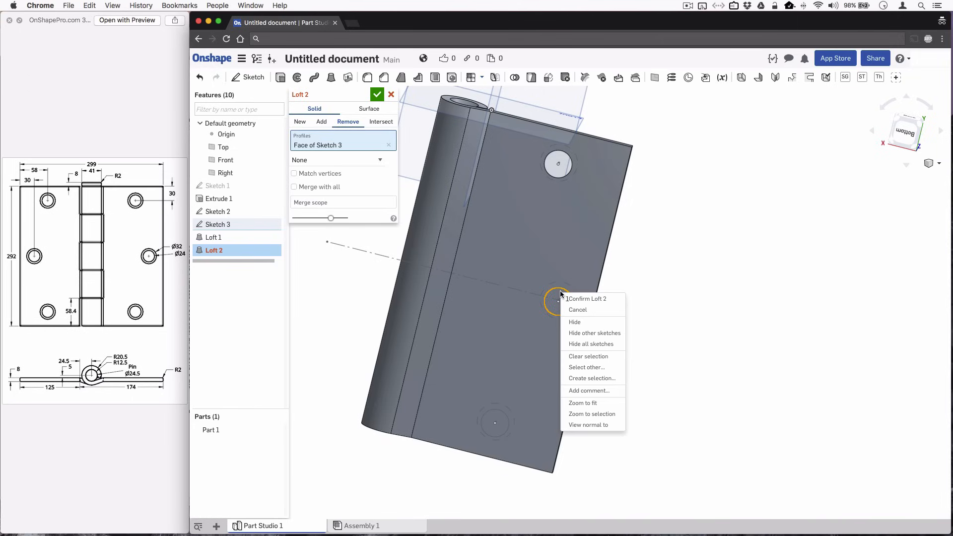
pyautogui.click(594, 367)
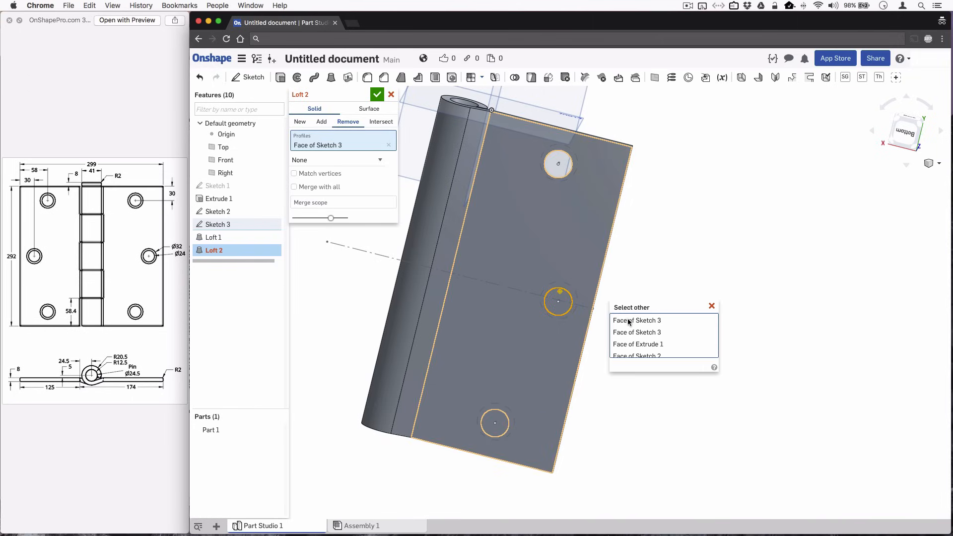
pyautogui.click(623, 356)
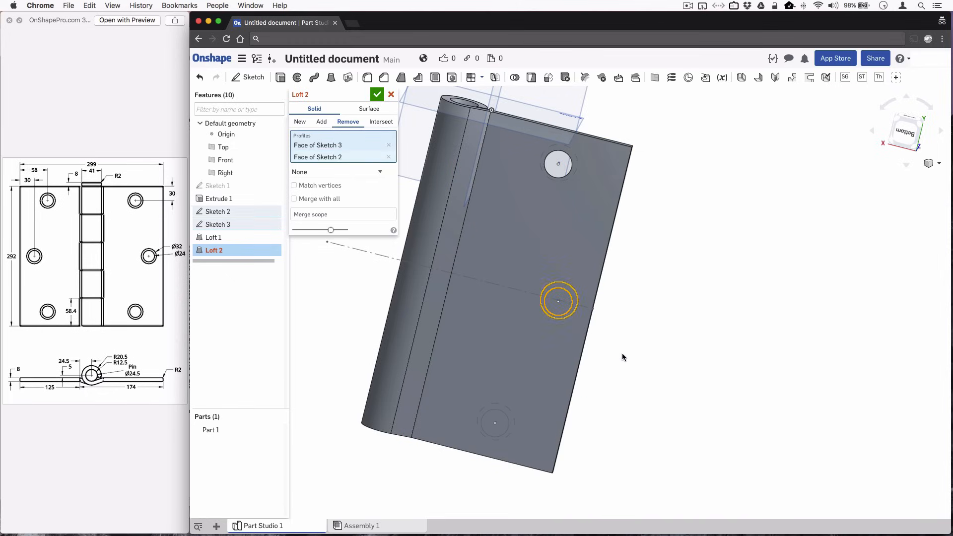
pyautogui.click(376, 95)
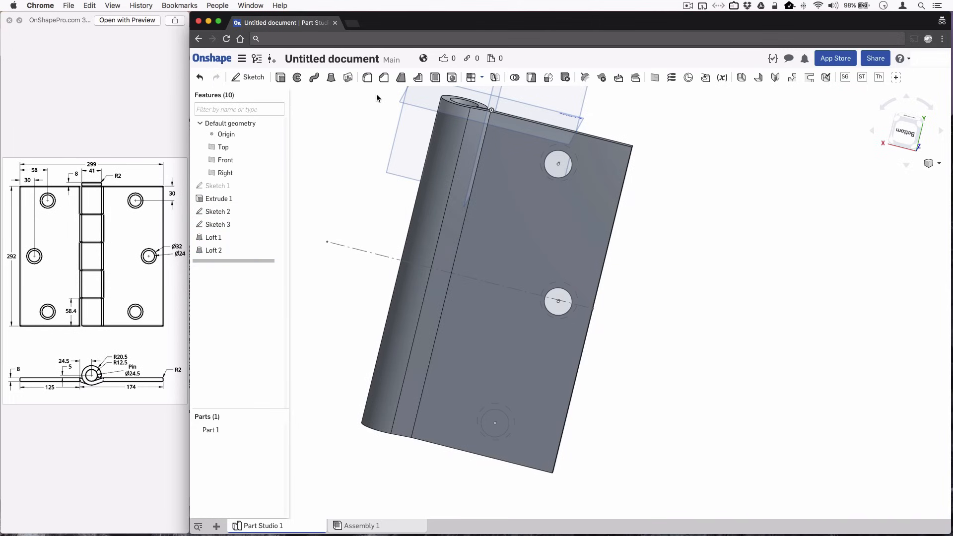
# Cut the lower tapered screw hole with a Remove loft from its 24 mm circle in Sketch 3 to its 32 mm circle in Sketch 2.
pyautogui.moveTo(794, 408); pyautogui.dragTo(780, 407, button='right')
pyautogui.hotkey('shift', '6')
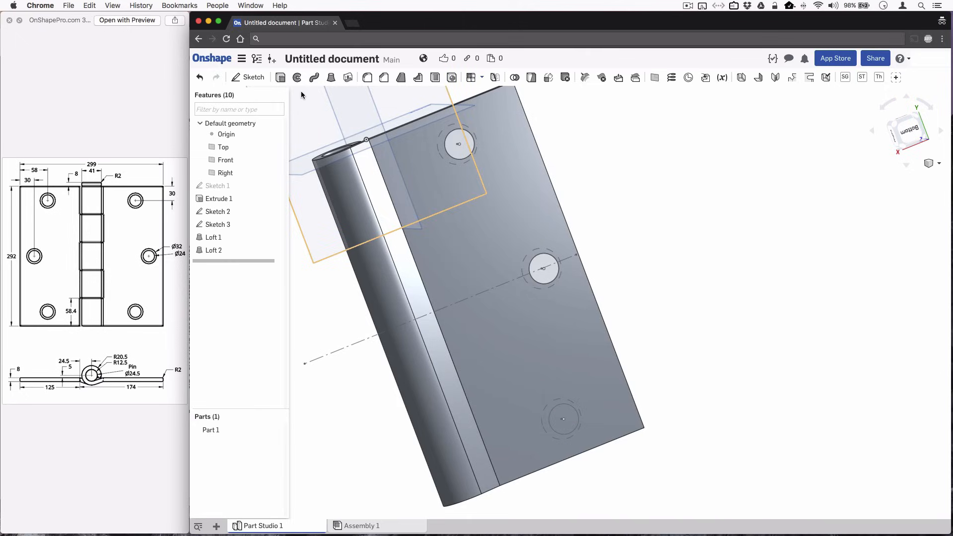
pyautogui.click(331, 77)
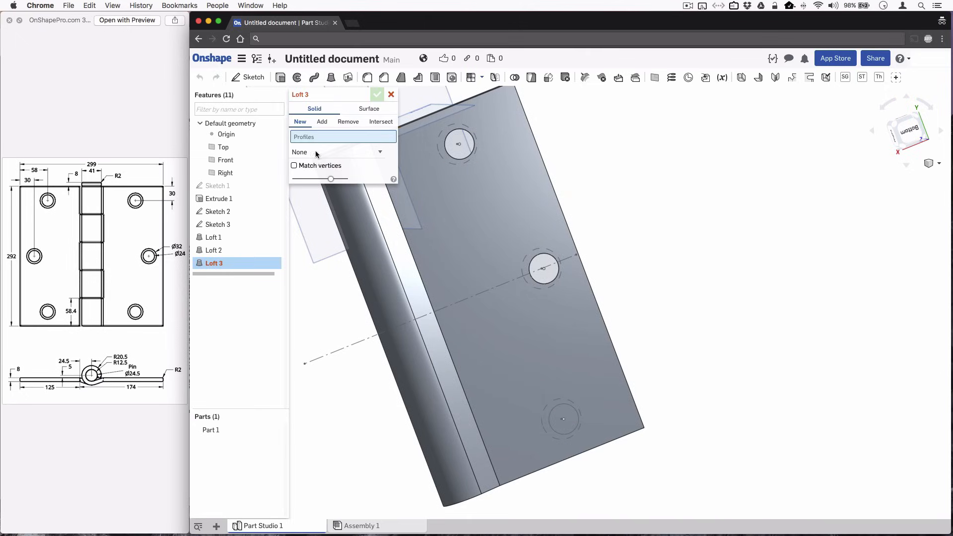
pyautogui.click(348, 121)
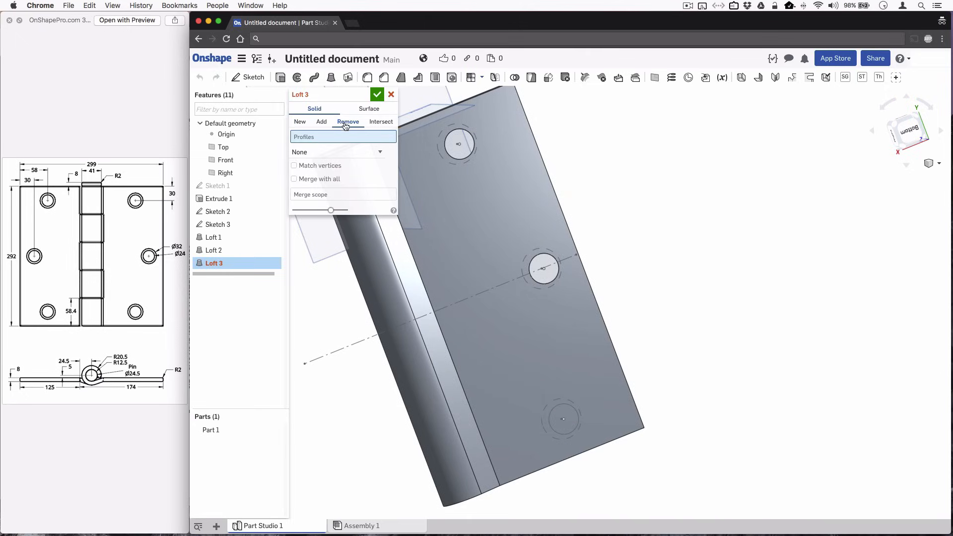
pyautogui.click(558, 406)
pyautogui.moveTo(677, 389); pyautogui.dragTo(610, 381, button='right')
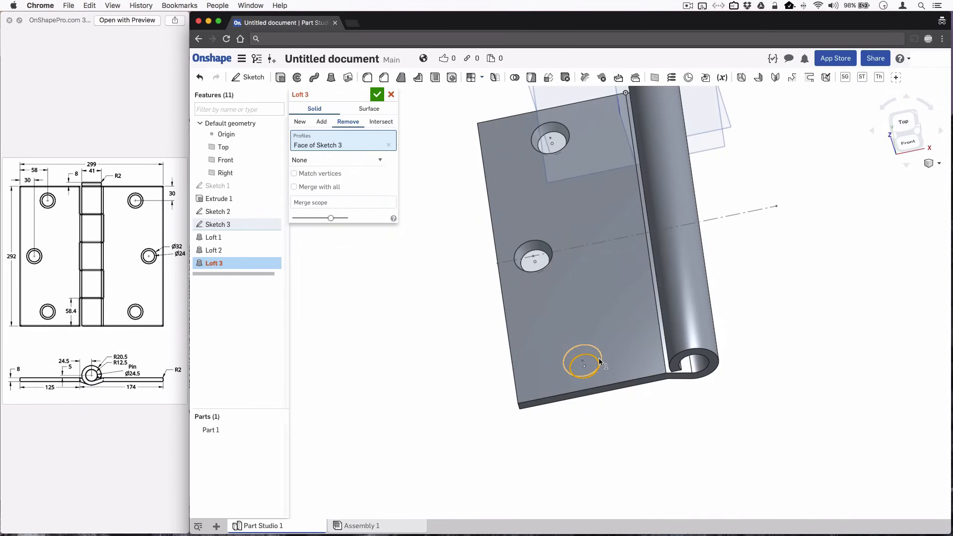
pyautogui.click(599, 360)
pyautogui.click(377, 94)
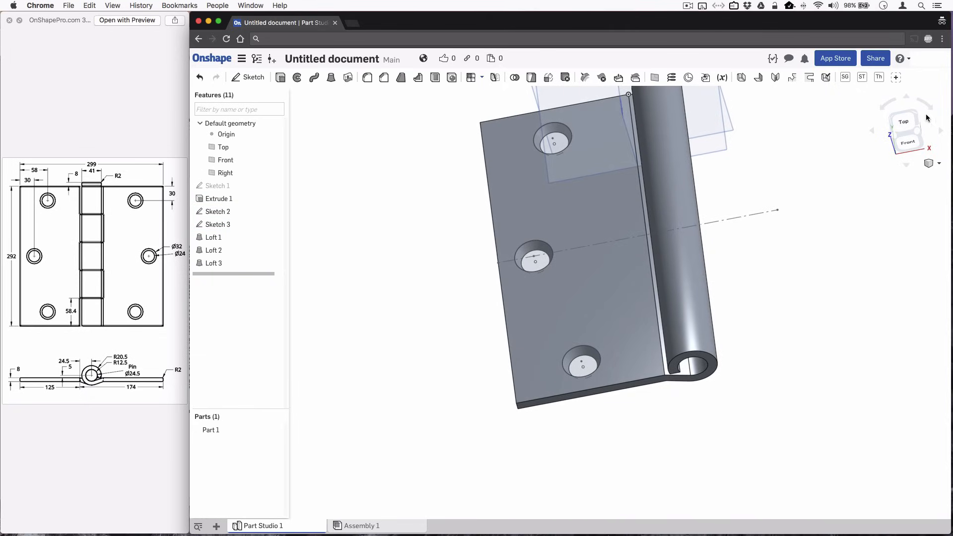
# Create a plane offset 150 mm from the Right plane, on the knuckle side of the leaf.
pyautogui.click(904, 123)
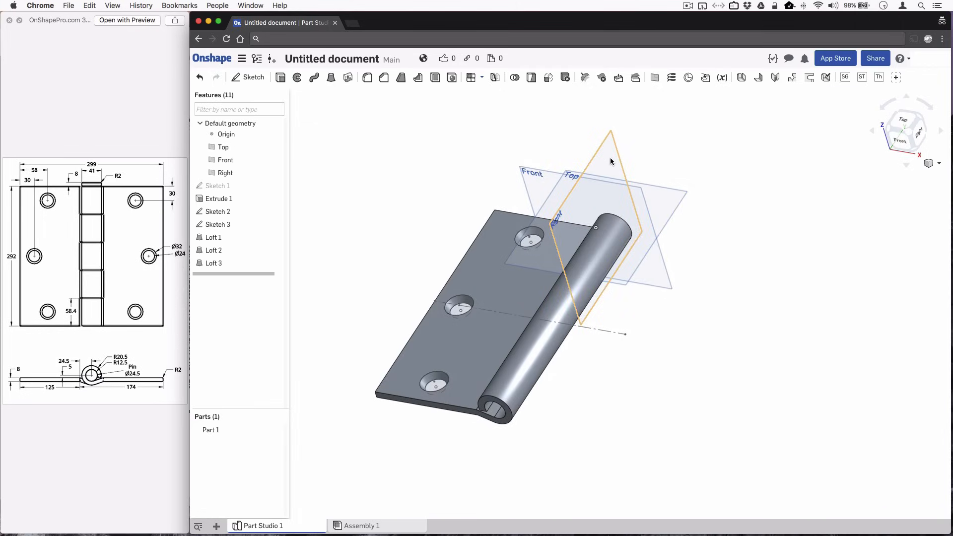
pyautogui.rightClick(611, 160)
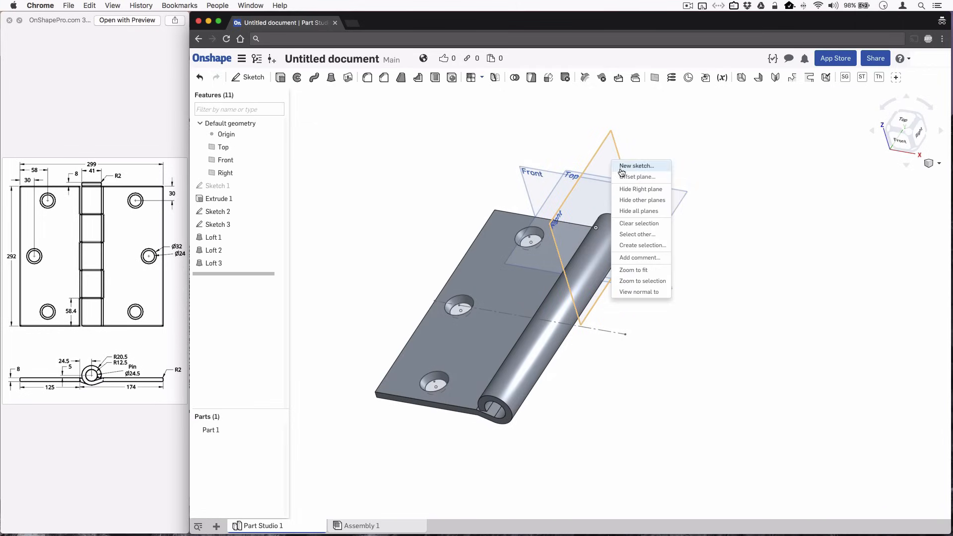
pyautogui.click(623, 178)
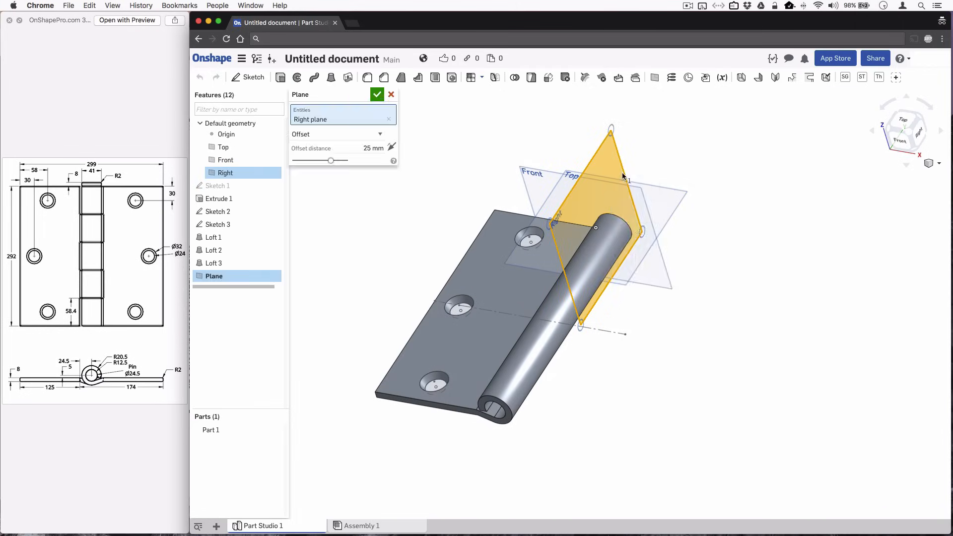
pyautogui.click(362, 147)
pyautogui.write('150')
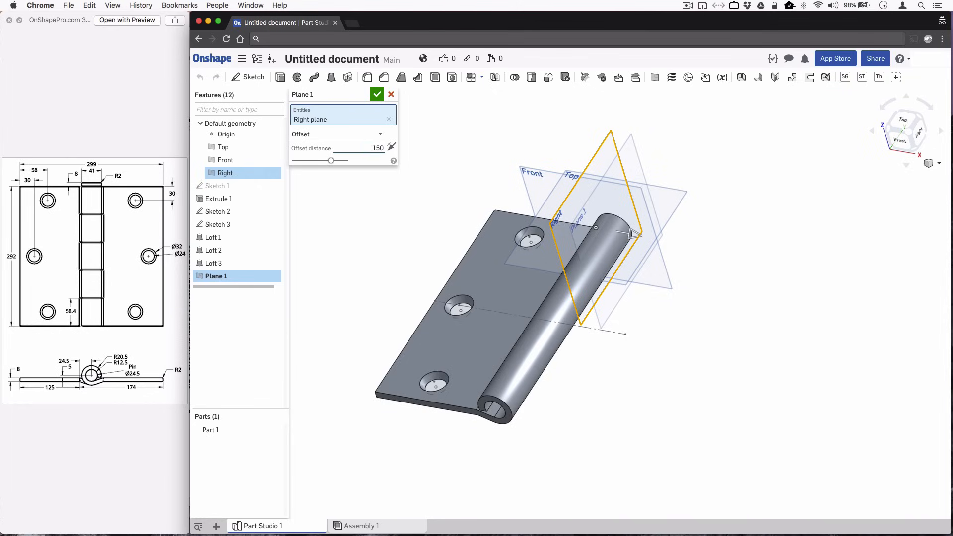
pyautogui.press('Return')
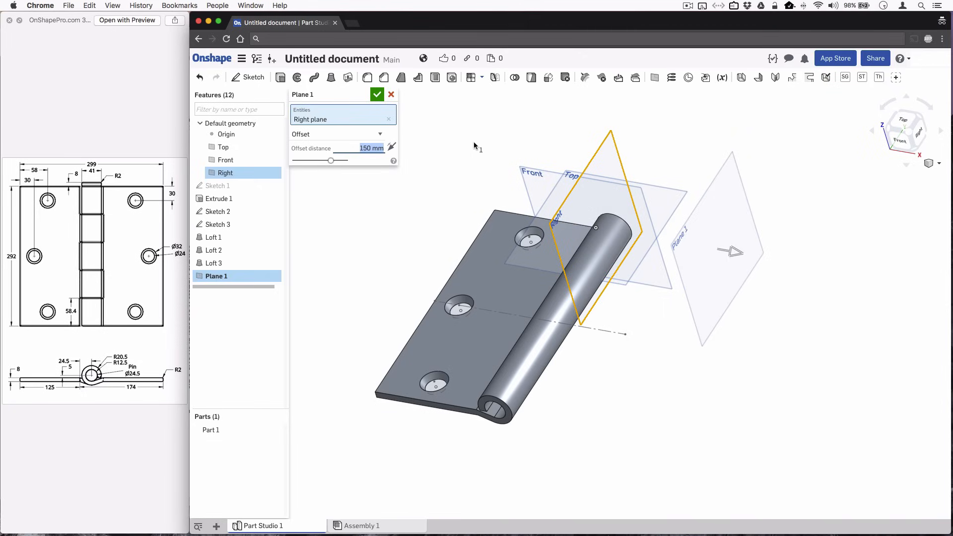
pyautogui.click(376, 95)
# Mirror Part 1 about Plane 1 as a new part to create the second hinge leaf.
pyautogui.click(901, 119)
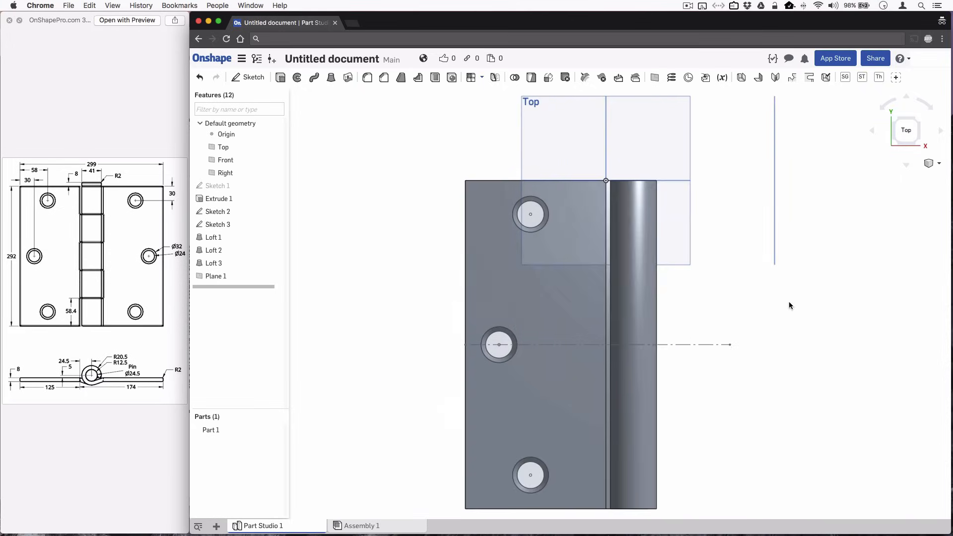
pyautogui.scroll(3, 689, 279)
pyautogui.scroll(-2, 687, 279)
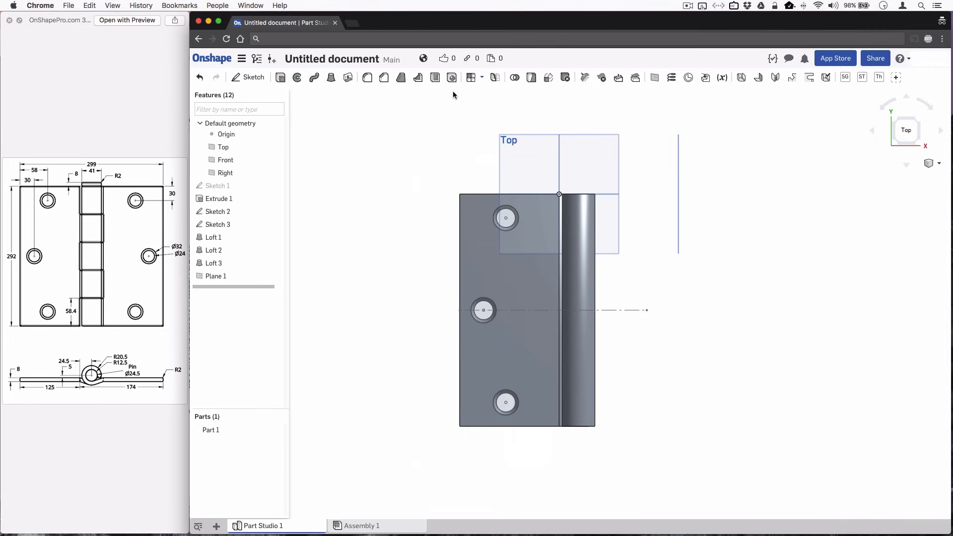
pyautogui.click(495, 79)
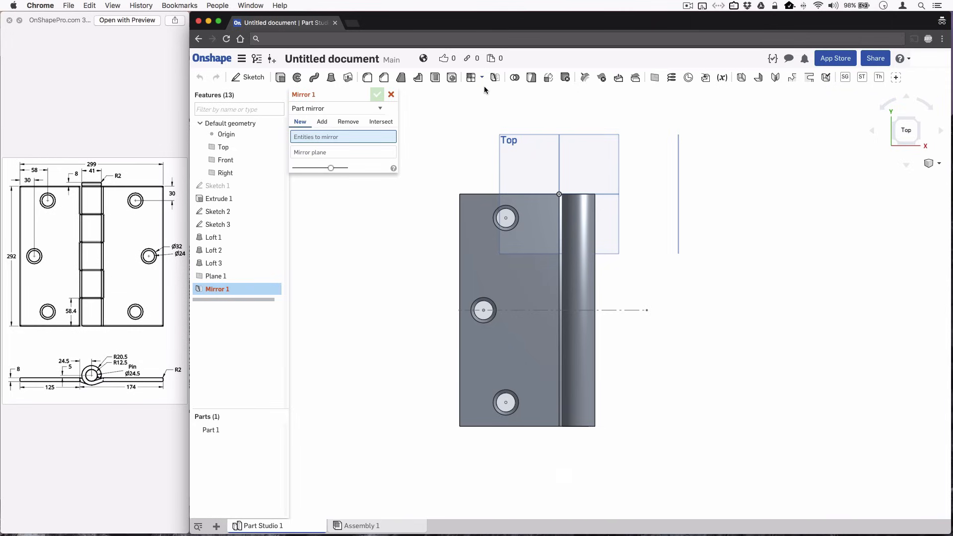
pyautogui.click(469, 254)
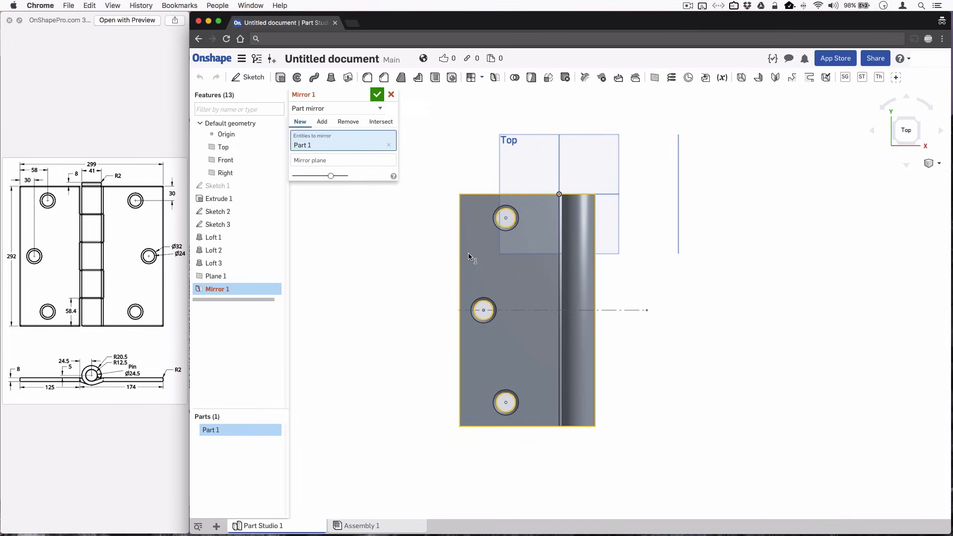
pyautogui.click(314, 160)
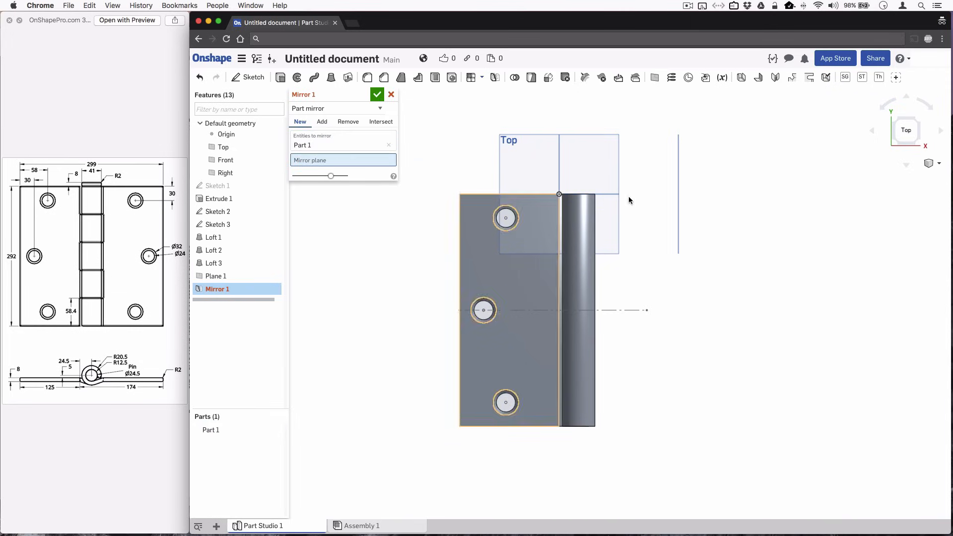
pyautogui.click(678, 191)
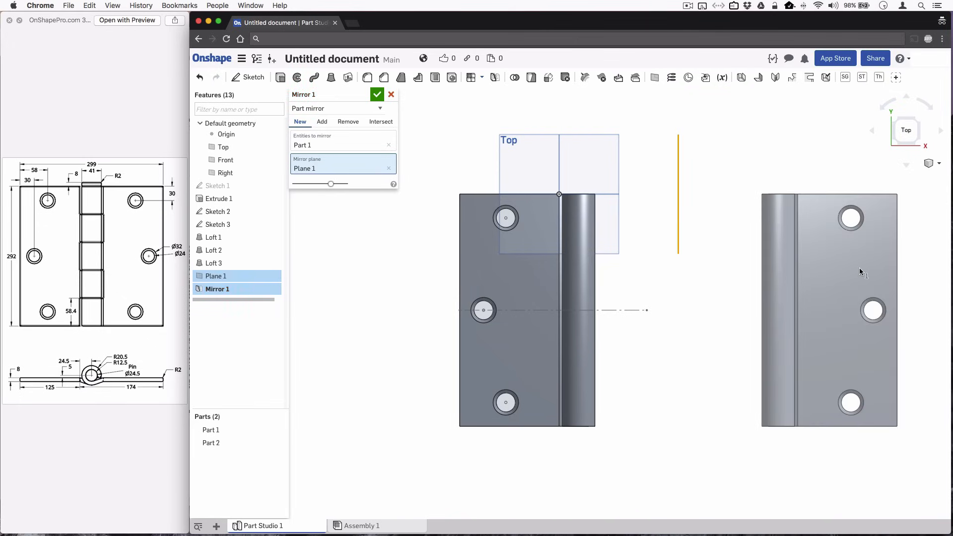
pyautogui.click(377, 94)
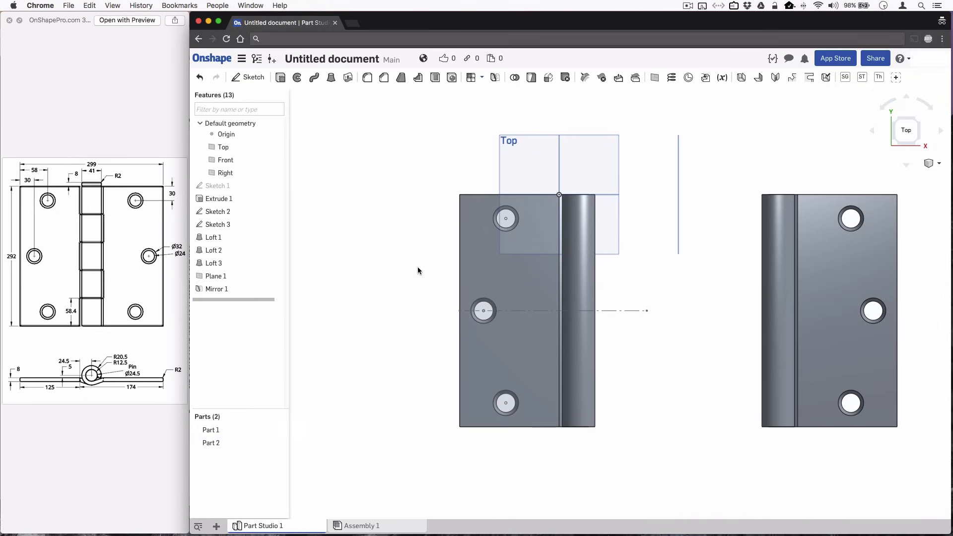
# Start a sketch on the first leaf's flat face and project the edge beside the knuckle on both leaves into it.
pyautogui.moveTo(418, 267); pyautogui.dragTo(356, 267, button='middle')
pyautogui.scroll(-2, 353, 261)
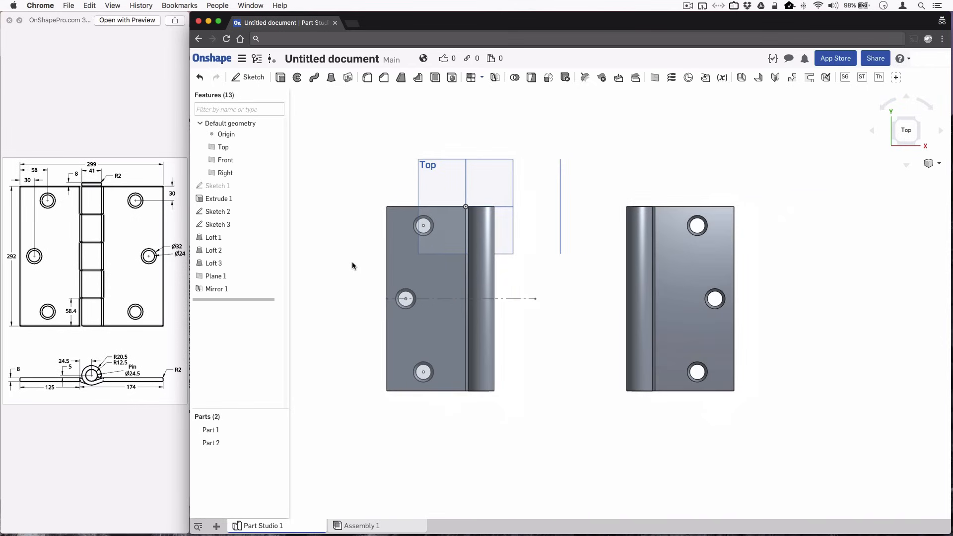
pyautogui.click(250, 77)
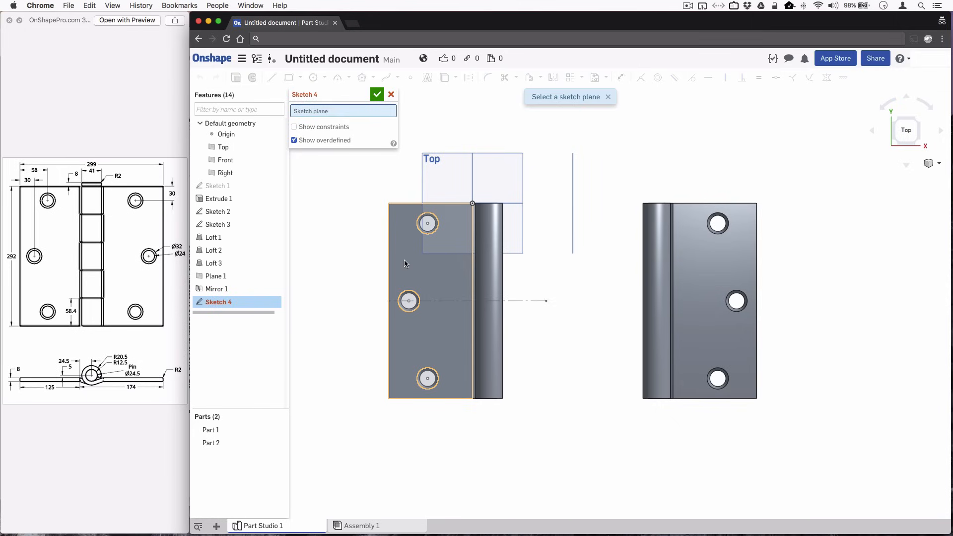
pyautogui.click(405, 263)
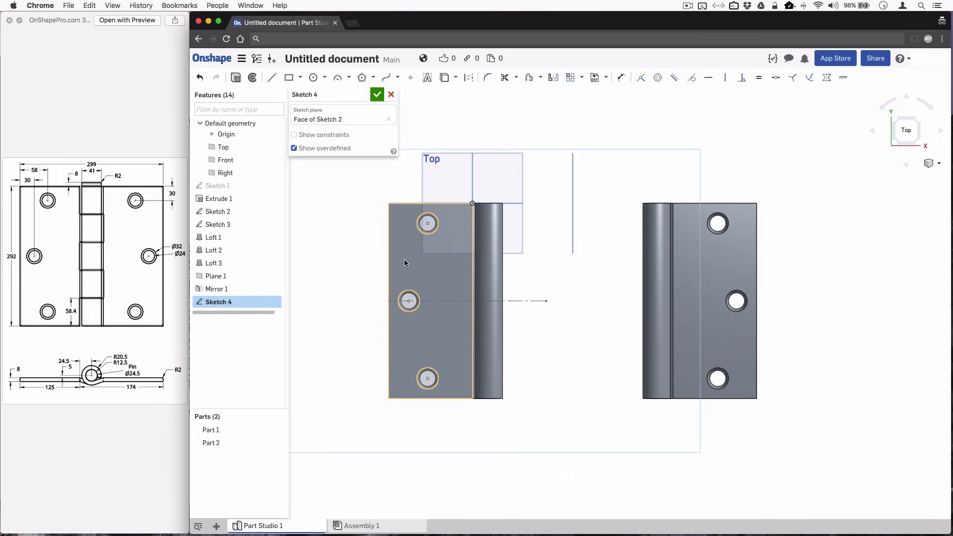
pyautogui.click(446, 82)
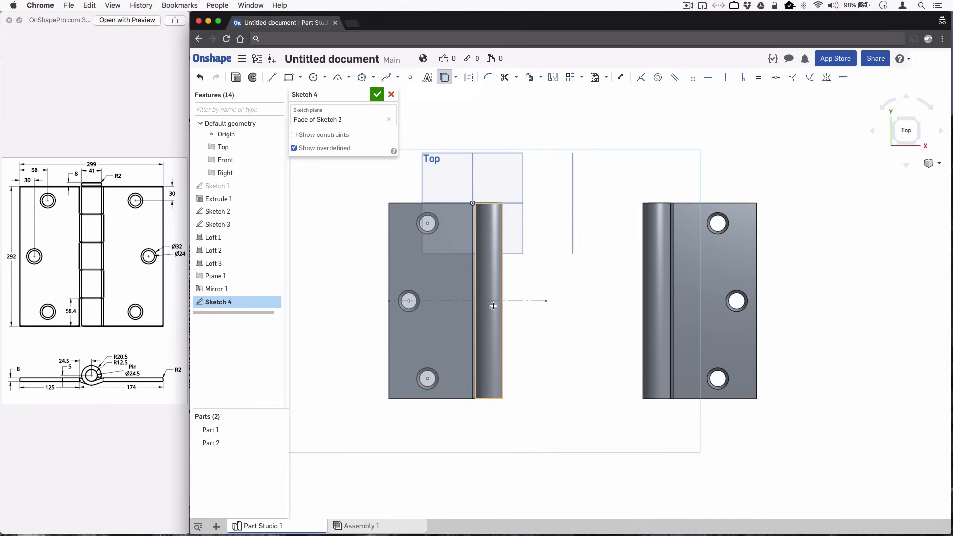
pyautogui.scroll(2, 470, 288)
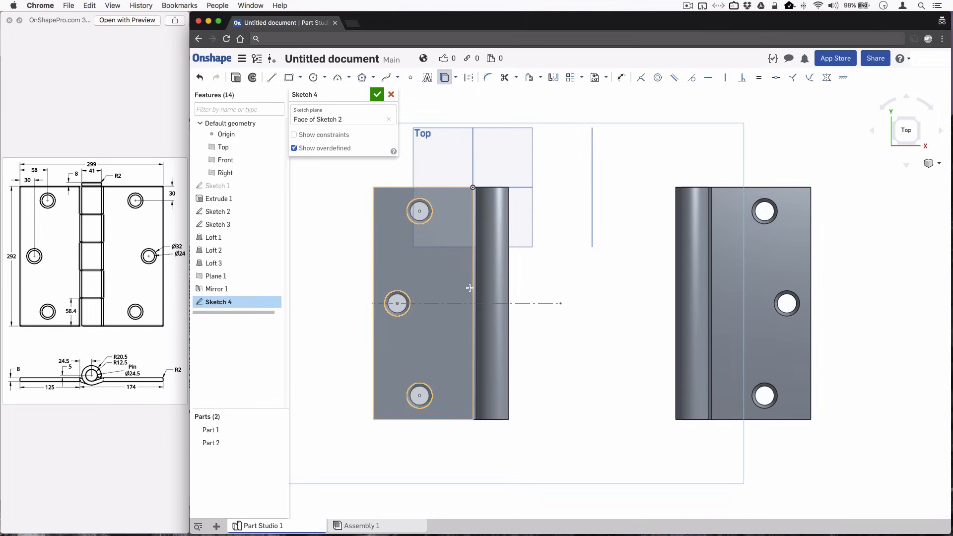
pyautogui.click(472, 285)
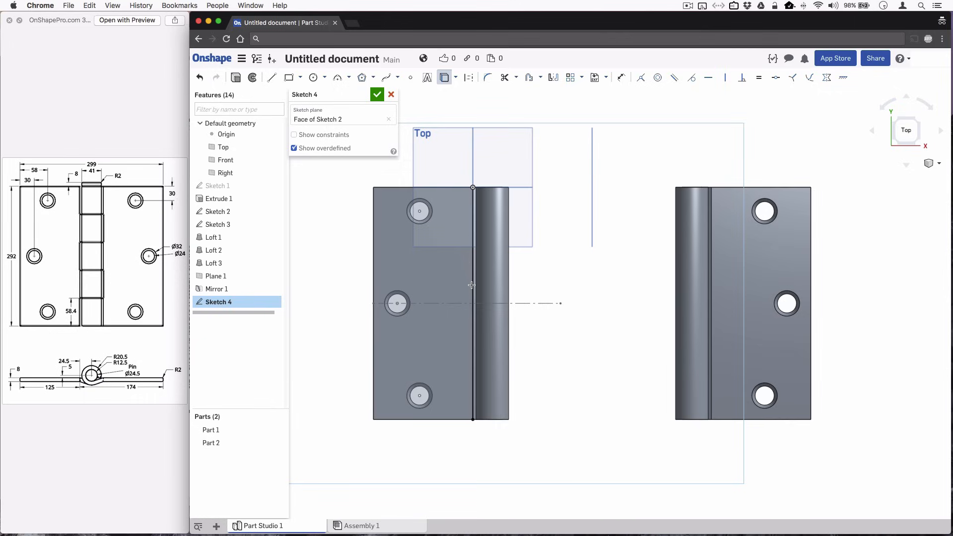
pyautogui.click(712, 249)
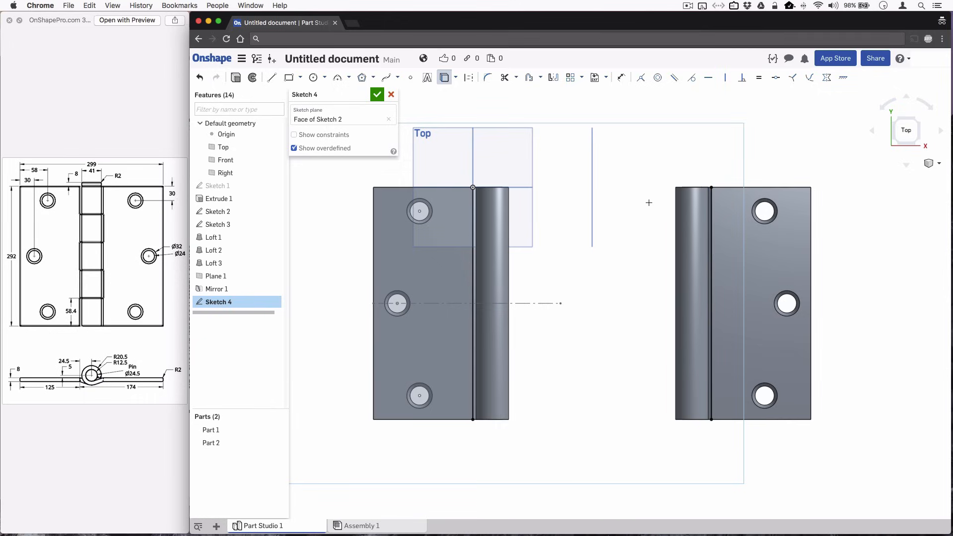
# Sketch three rectangles across the first leaf's knuckle from its projected edge, about 105 × 71 mm, 105 × 63 mm and 109 × 59 mm from top down.
pyautogui.click(289, 78)
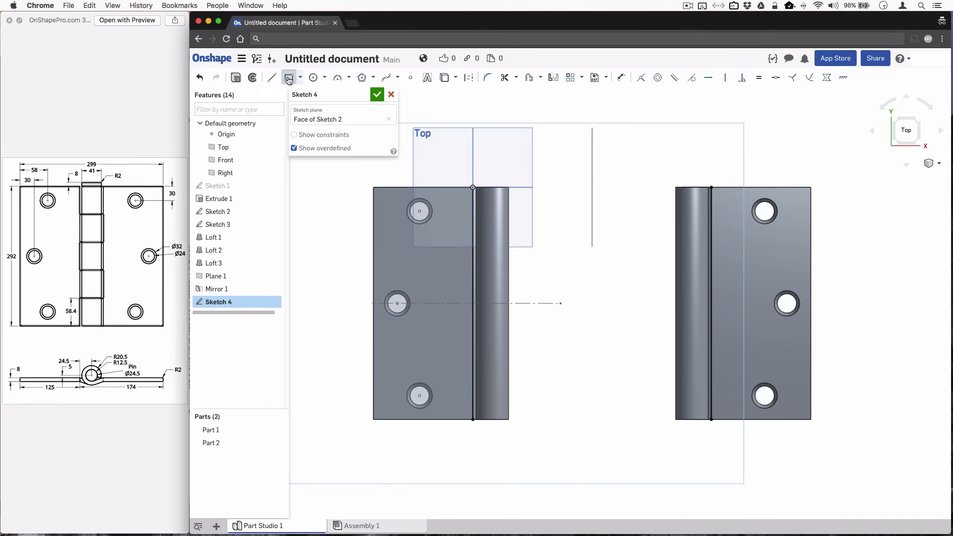
pyautogui.click(473, 187)
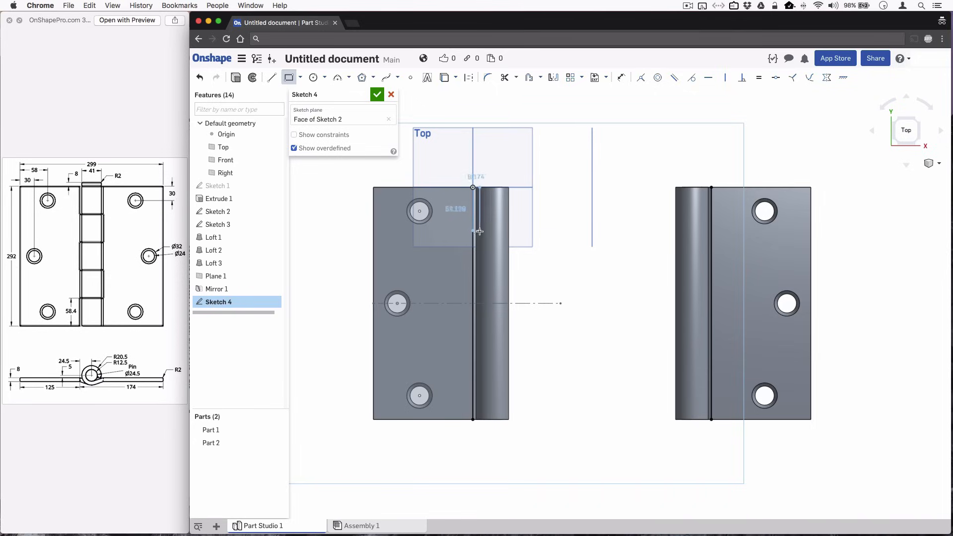
pyautogui.click(556, 244)
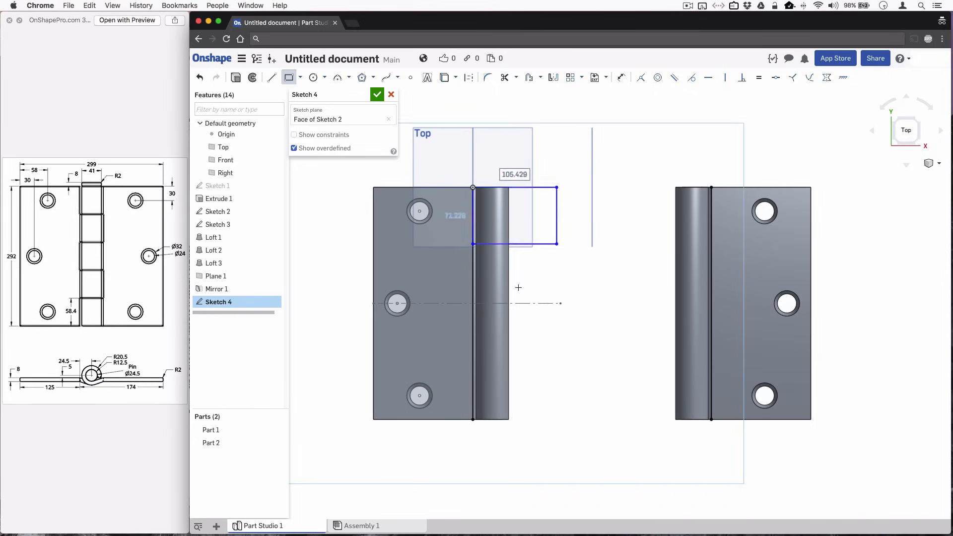
pyautogui.click(472, 278)
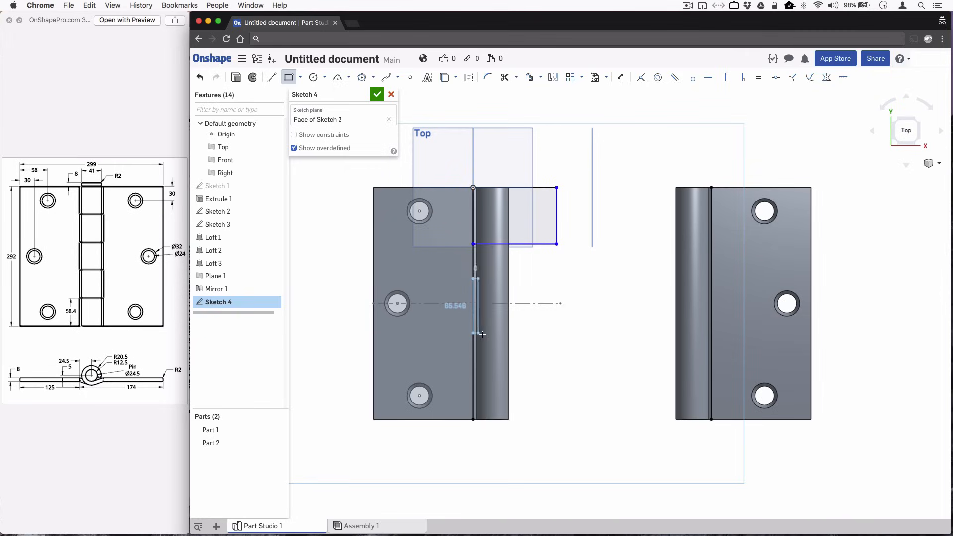
pyautogui.click(556, 329)
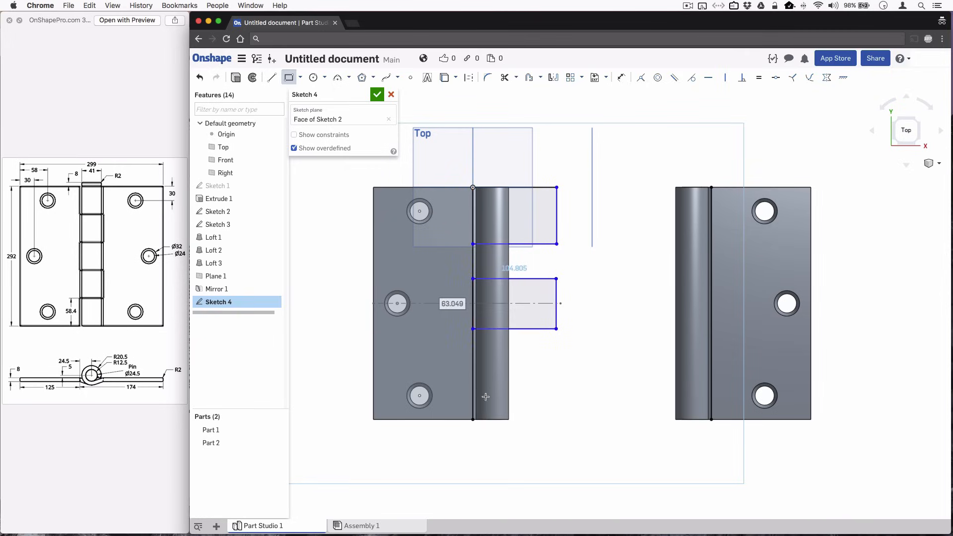
pyautogui.click(473, 420)
pyautogui.click(560, 373)
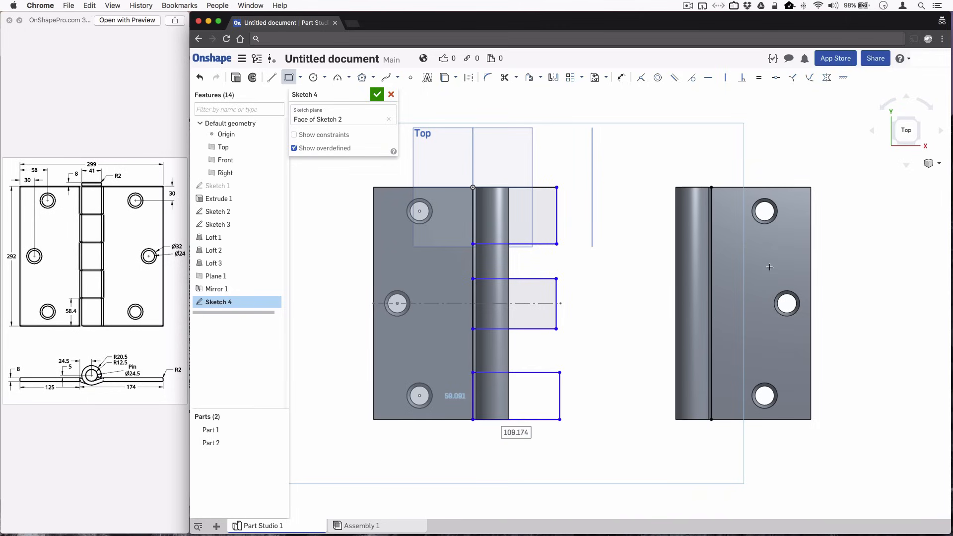
# Sketch two rectangles across the mirrored leaf's knuckle from its projected edge, about 86 × 57 mm above and 87 × 72 mm below.
pyautogui.click(712, 227)
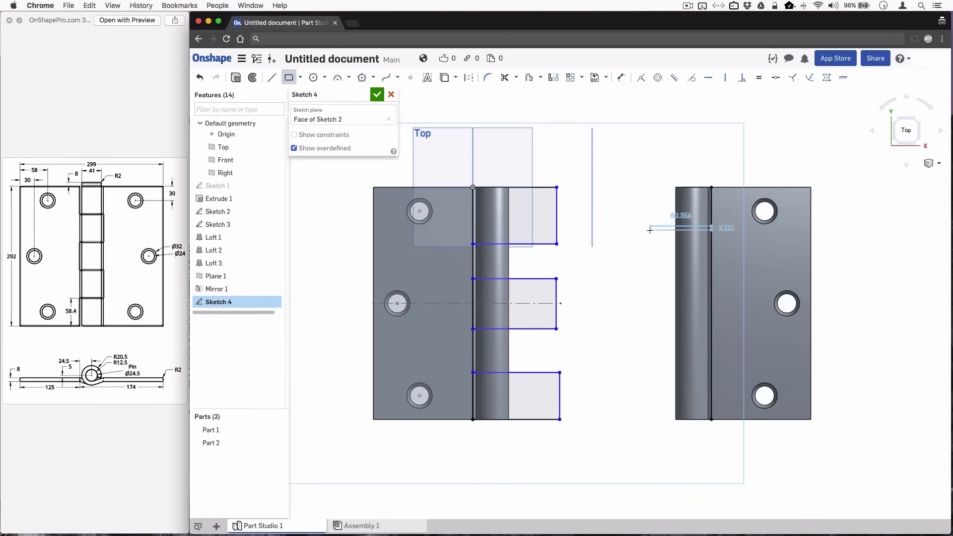
pyautogui.click(644, 272)
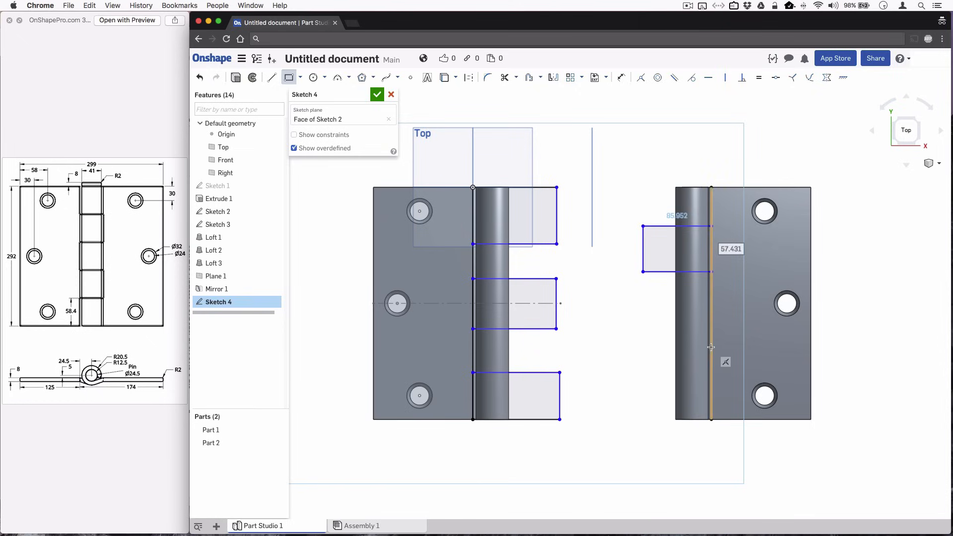
pyautogui.click(711, 379)
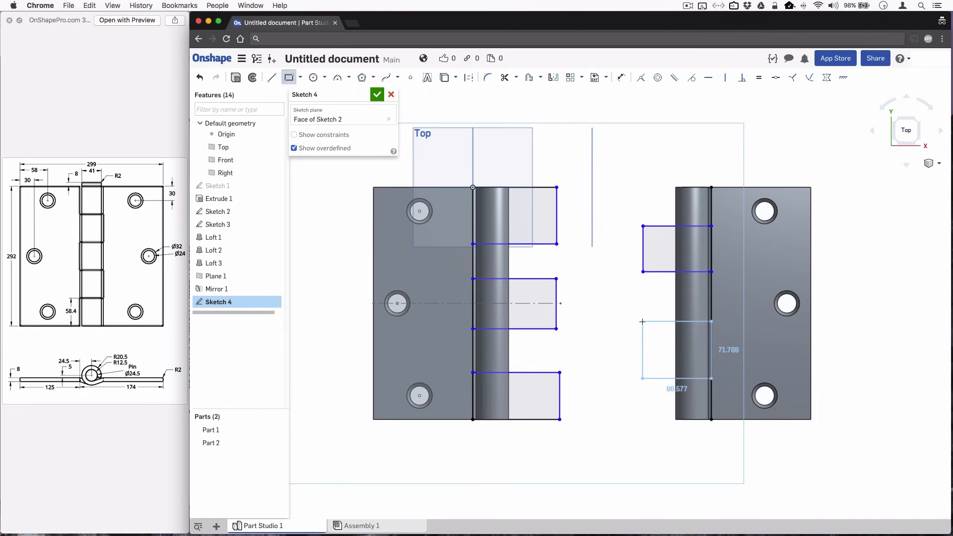
pyautogui.click(643, 321)
# Dimension the height of the first leaf's uppermost rectangle as 58.4 mm.
pyautogui.click(623, 78)
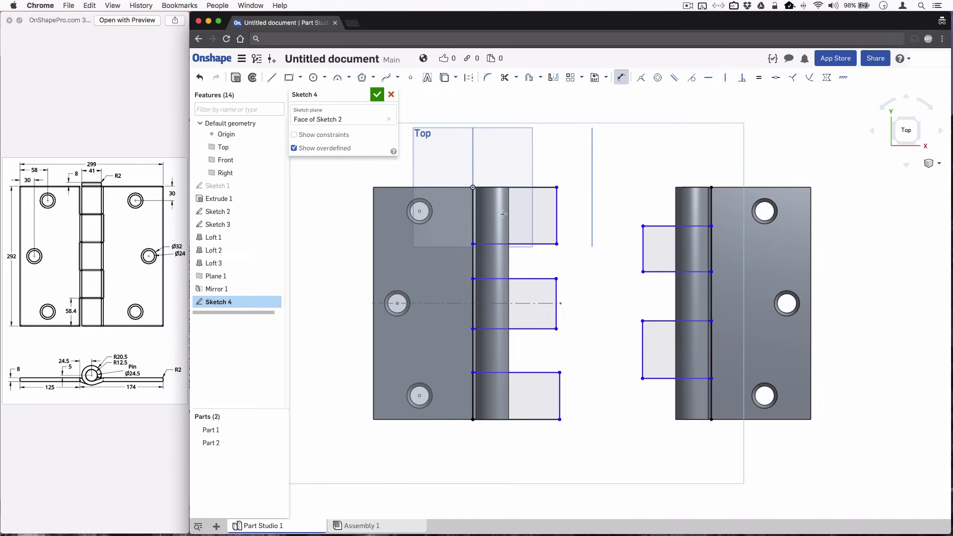
pyautogui.click(558, 213)
pyautogui.click(537, 244)
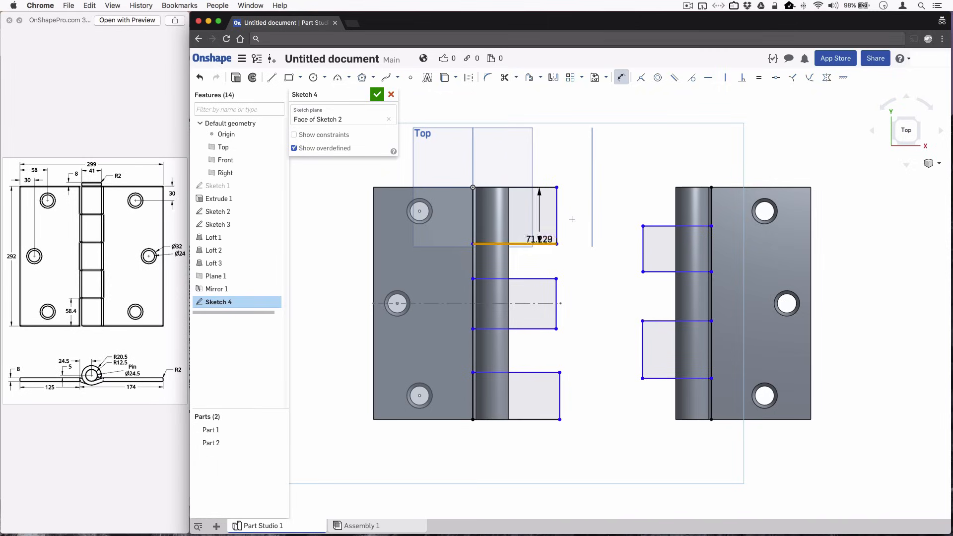
pyautogui.click(576, 216)
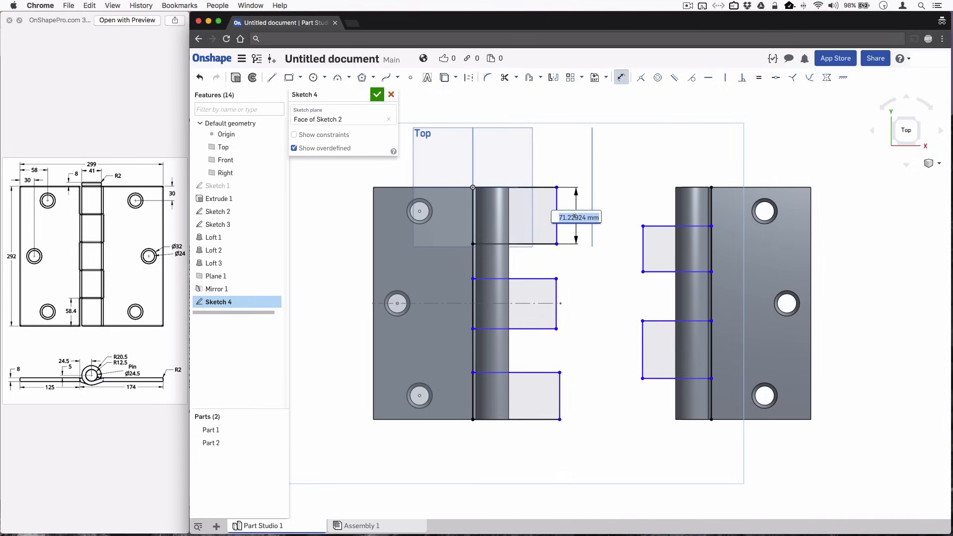
pyautogui.write('58.4')
pyautogui.press('super+a')
pyautogui.press('Return')
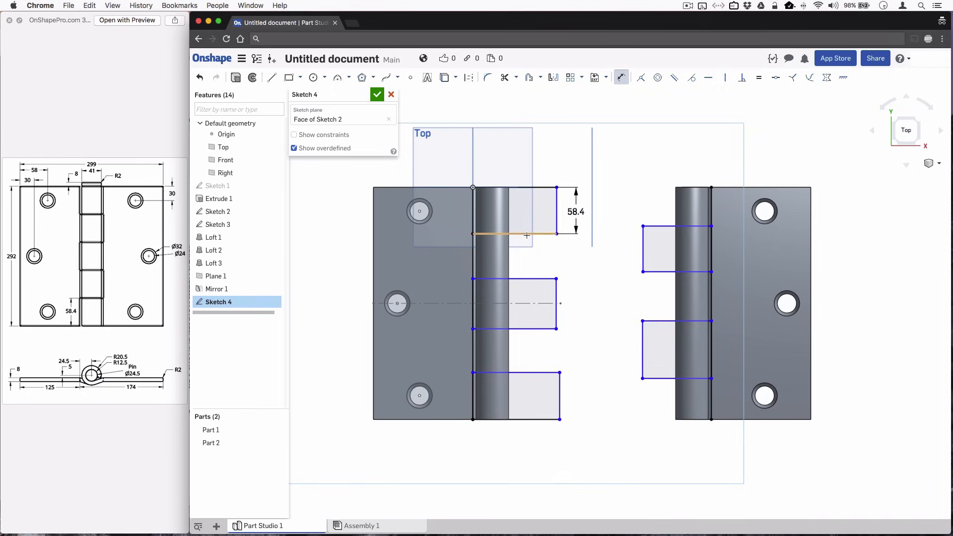
# Dimension the gap between the first leaf's upper and middle rectangles as 58.4 mm.
pyautogui.click(529, 235)
pyautogui.click(527, 278)
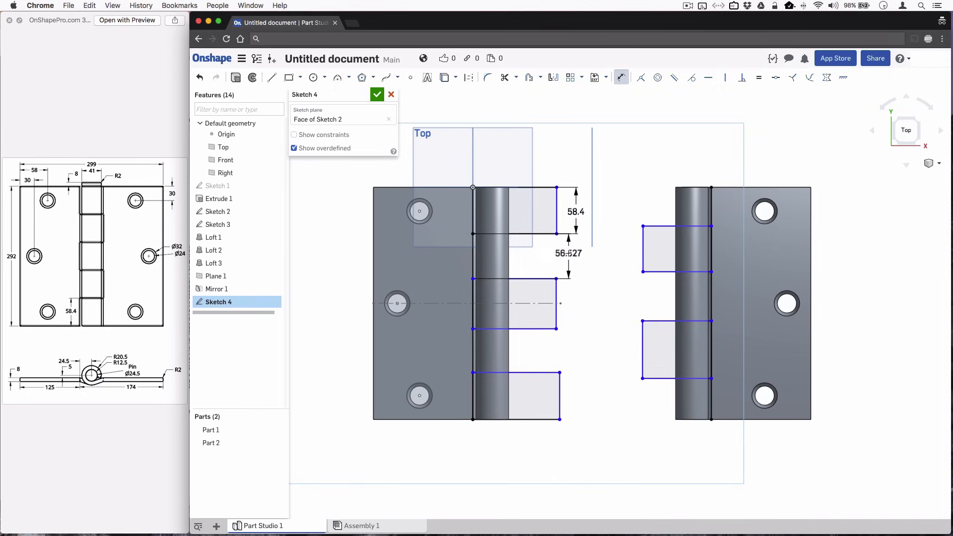
pyautogui.click(569, 254)
pyautogui.write('58.4')
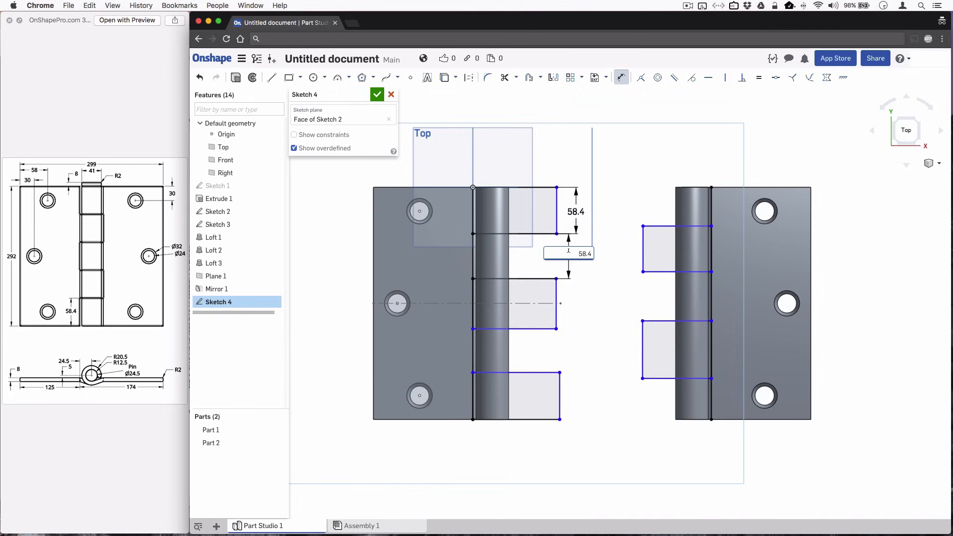
pyautogui.press('Return')
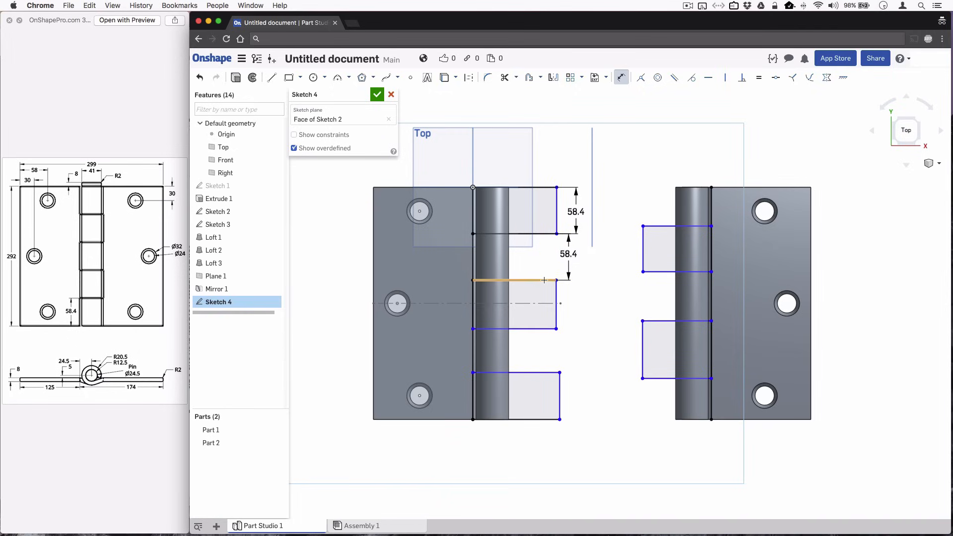
# Dimension the height of the first leaf's middle rectangle as 58.4 mm.
pyautogui.click(544, 281)
pyautogui.click(538, 329)
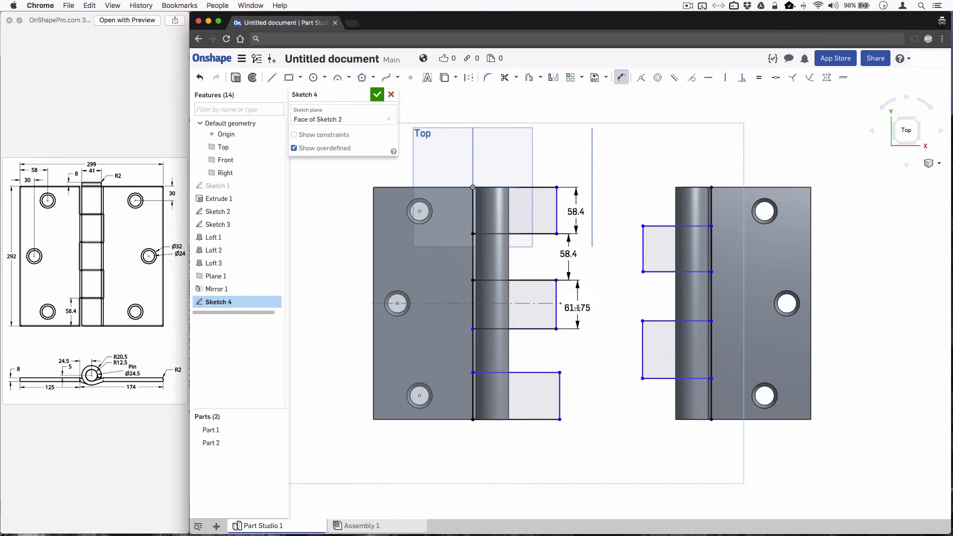
pyautogui.click(578, 306)
pyautogui.write('58.4')
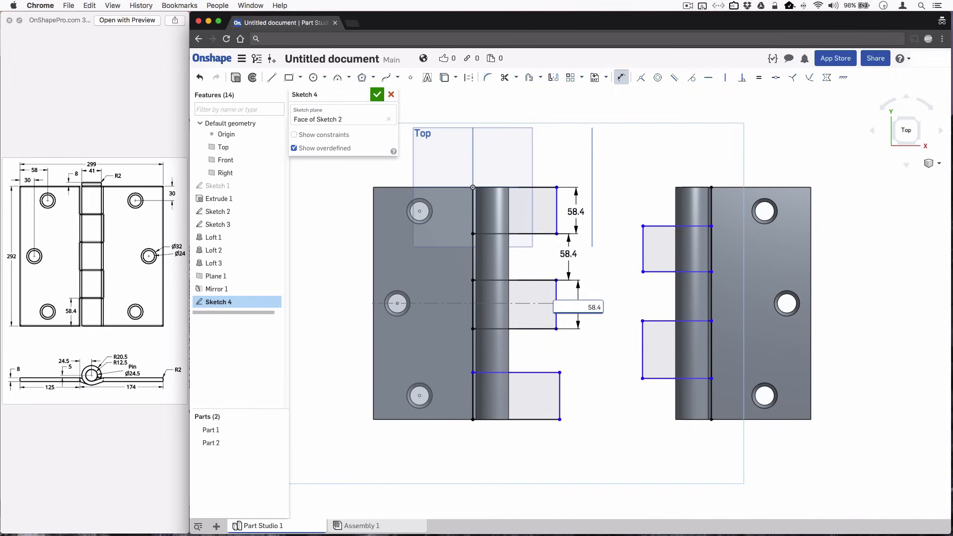
pyautogui.press('Return')
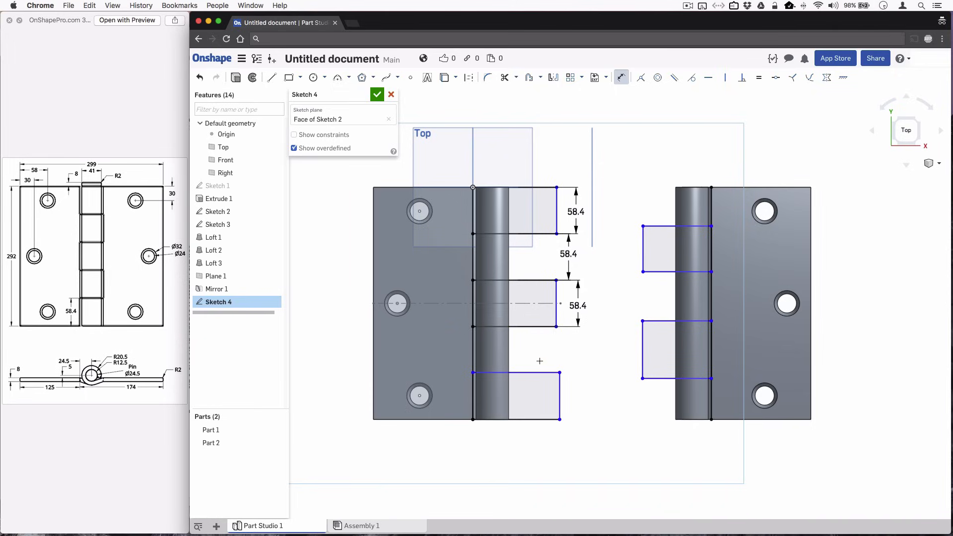
# Dimension the gap between the first leaf's middle and lowest rectangles as 58.4 mm.
pyautogui.click(529, 372)
pyautogui.click(546, 327)
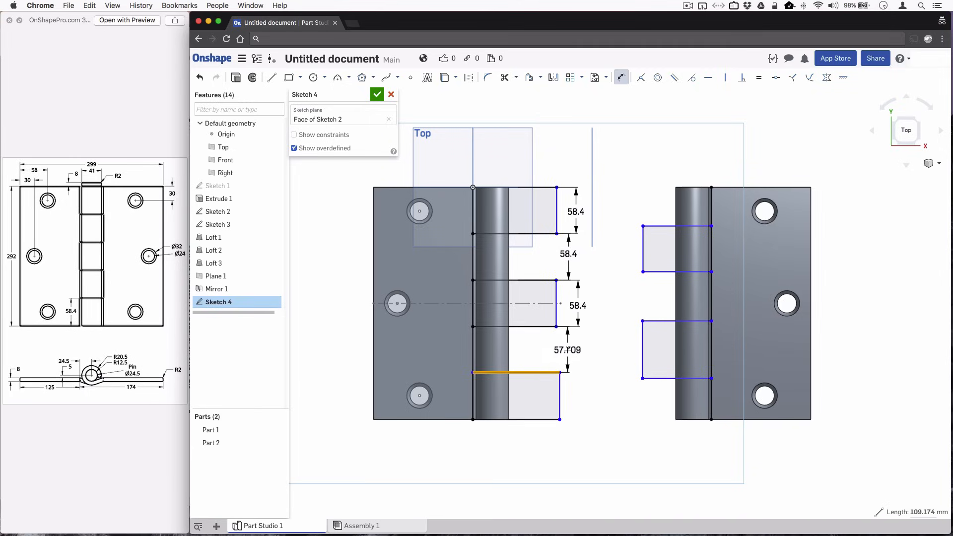
pyautogui.click(568, 350)
pyautogui.write('58.4')
pyautogui.press('Return')
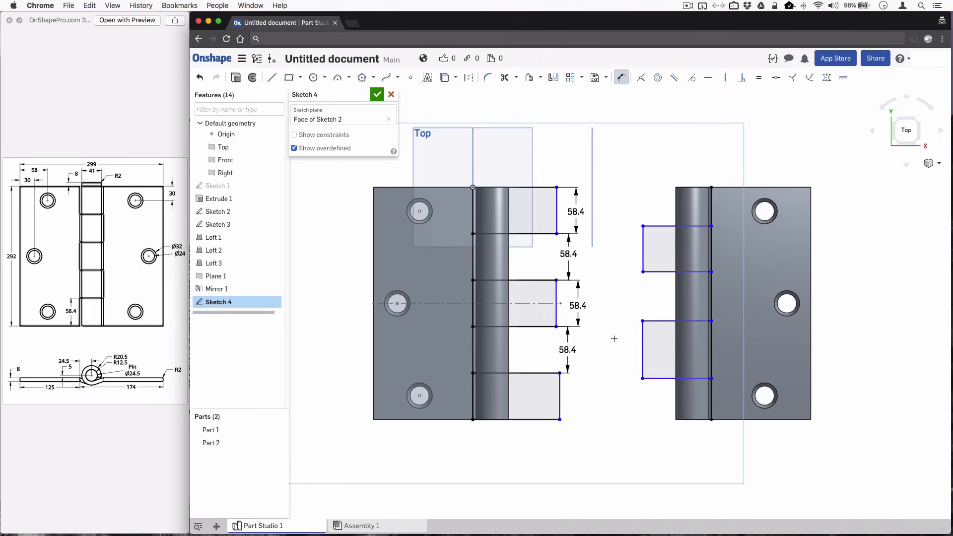
# Dimension the distance from the mirrored leaf's top edge to its upper rectangle as 58.4 mm.
pyautogui.click(688, 188)
pyautogui.click(679, 226)
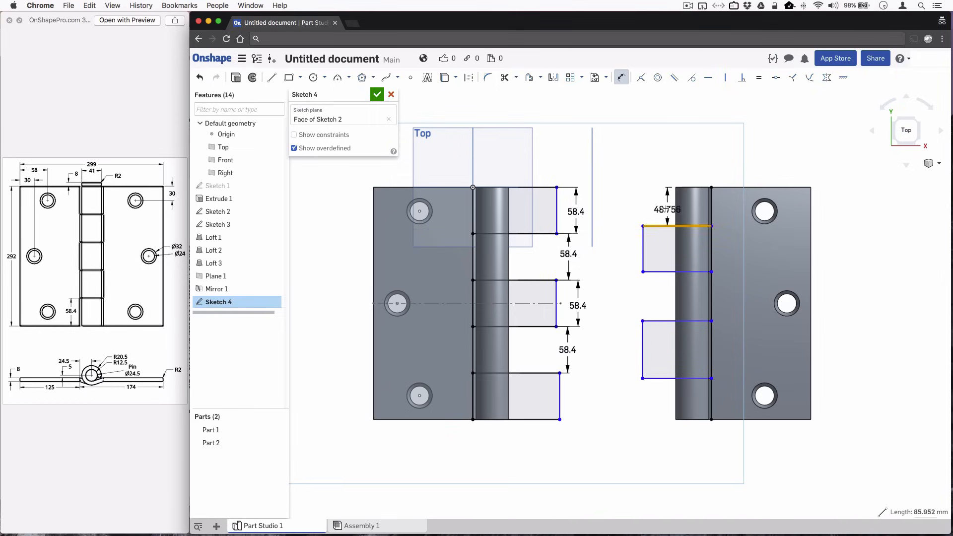
pyautogui.click(656, 205)
pyautogui.write('58.4')
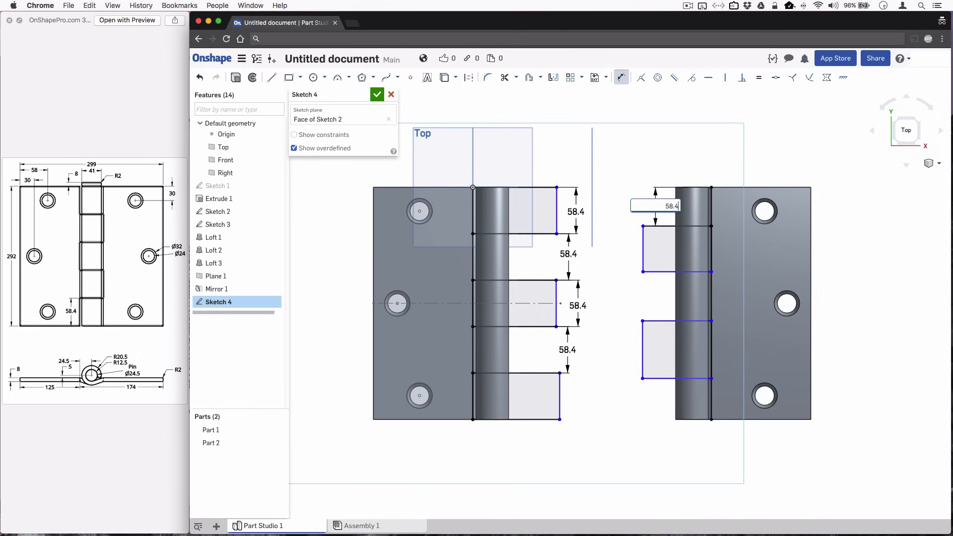
pyautogui.press('Return')
# Dimension the height of the mirrored leaf's upper rectangle as 58.4 mm.
pyautogui.click(659, 233)
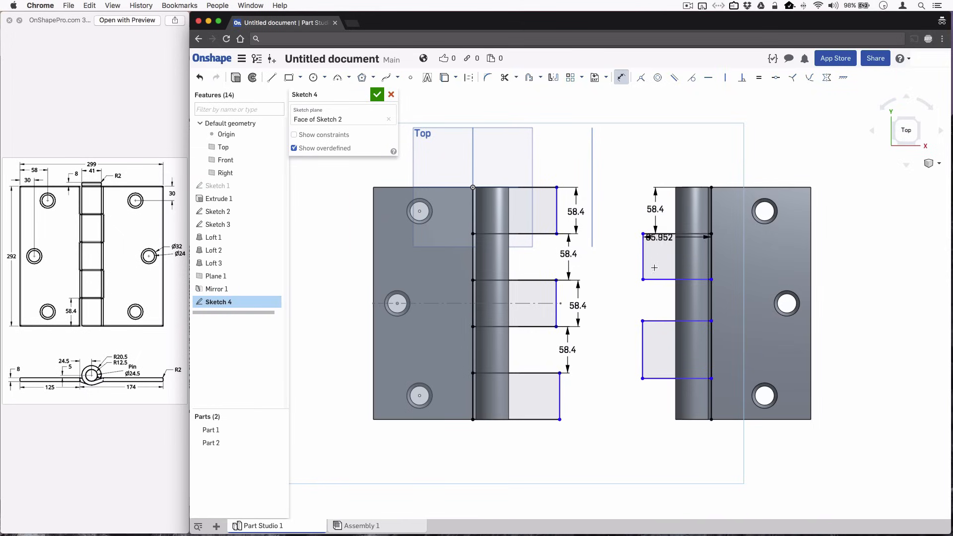
pyautogui.click(657, 280)
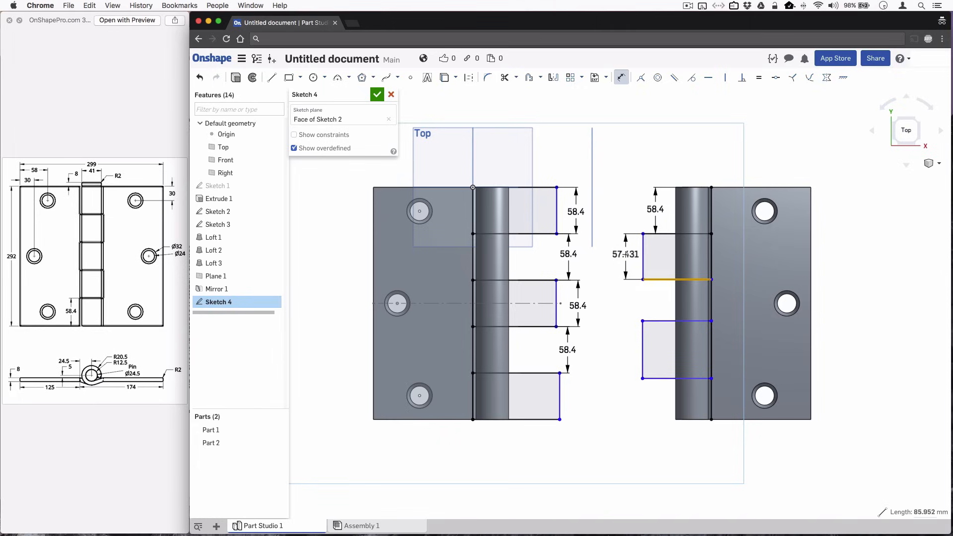
pyautogui.click(625, 256)
pyautogui.write('58.4')
pyautogui.press('Return')
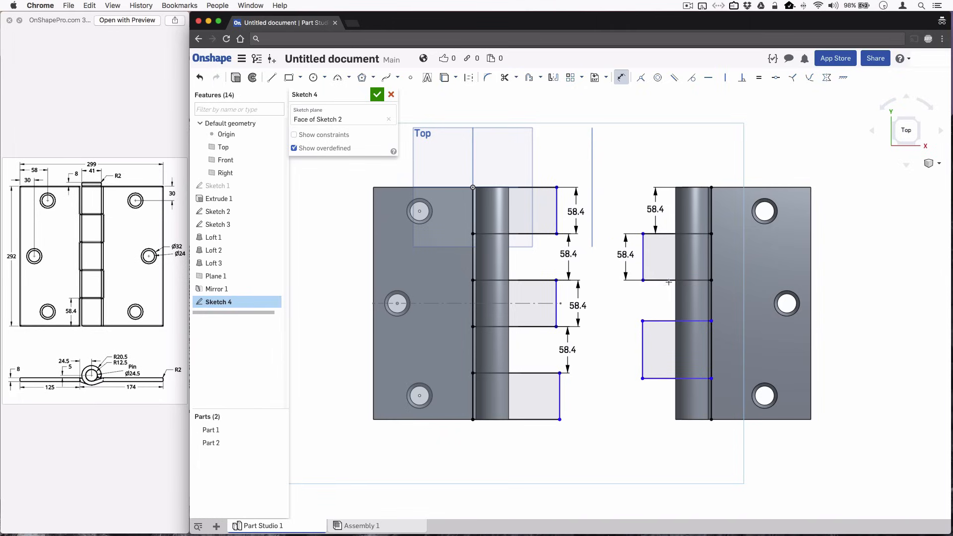
# Dimension the gap between the mirrored leaf's two rectangles as 58.4 mm.
pyautogui.click(665, 280)
pyautogui.click(656, 321)
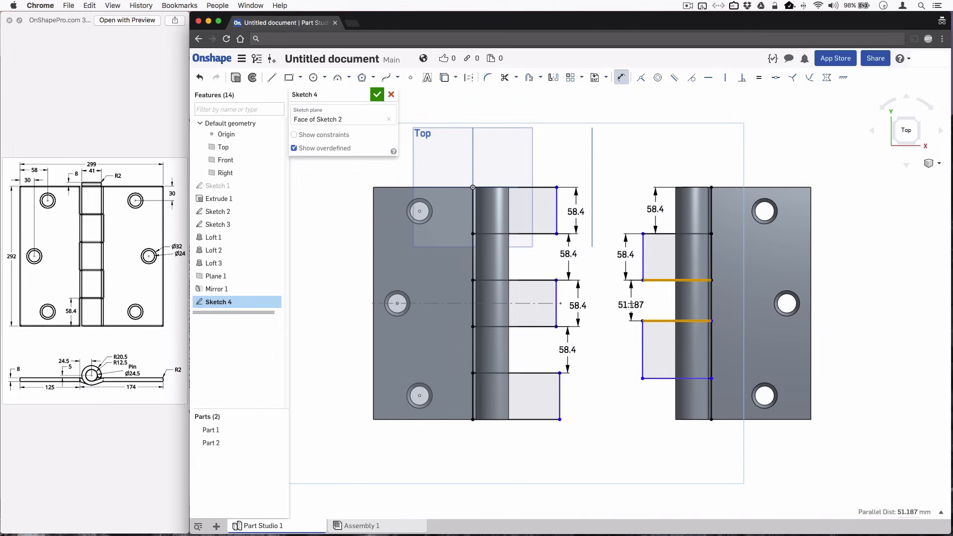
pyautogui.click(627, 302)
pyautogui.press('Return')
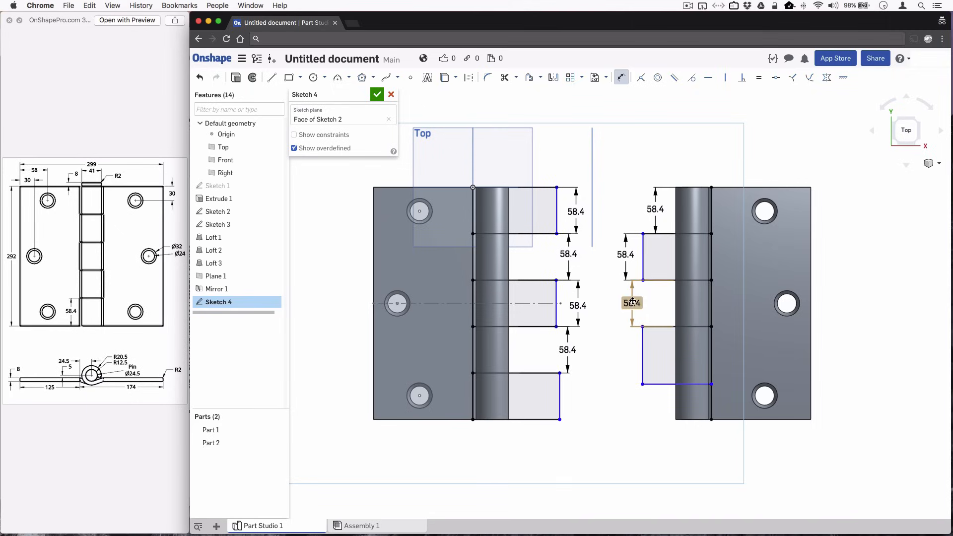
# Dimension the height of the mirrored leaf's lower rectangle as 58.4 mm.
pyautogui.click(651, 327)
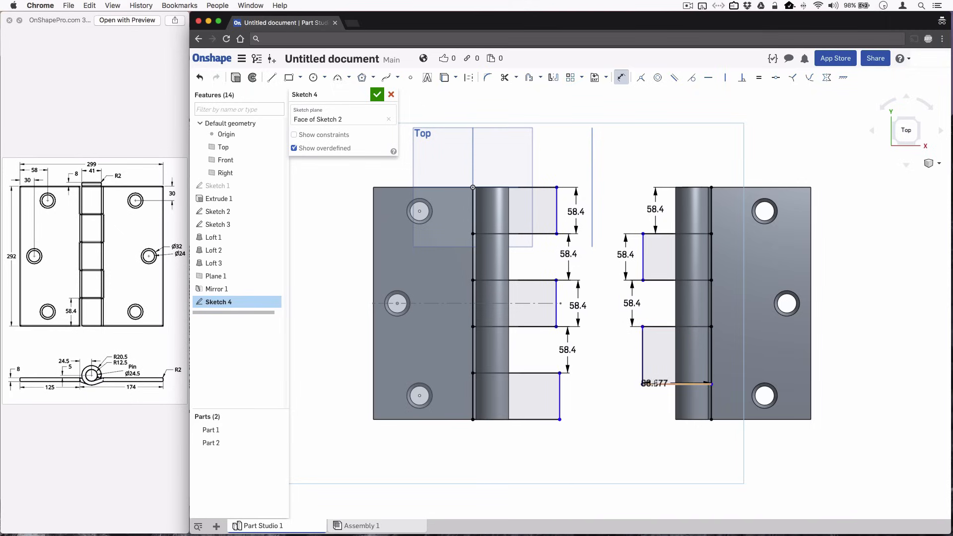
pyautogui.click(654, 383)
pyautogui.click(623, 355)
pyautogui.write('58.4')
pyautogui.press('Return')
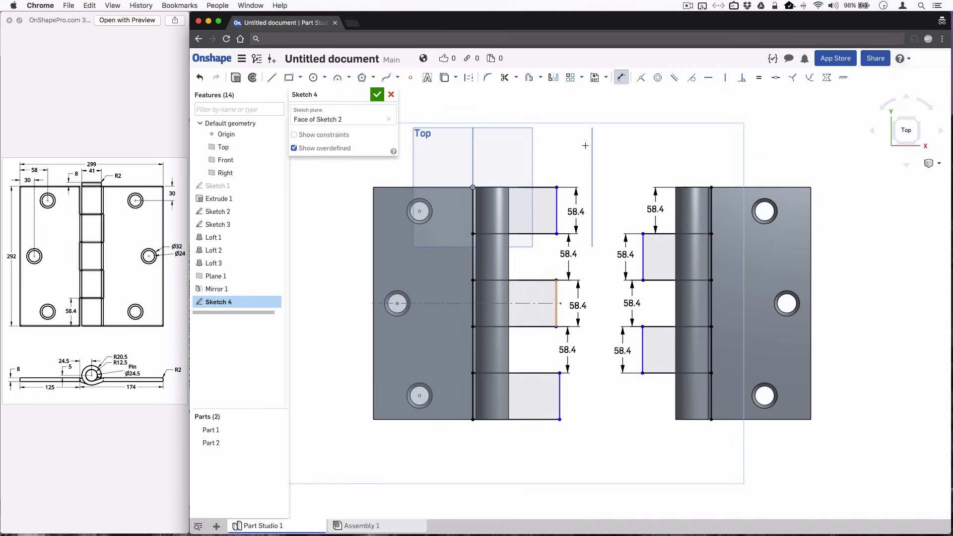
# Roughly resize the first leaf's uppermost rectangle to about 99 mm wide and the mirrored upper one to about 95 mm, and widen the mirrored lower one slightly.
pyautogui.click(621, 78)
pyautogui.moveTo(557, 185)
pyautogui.mouseDown()
pyautogui.moveTo(576, 185)
pyautogui.moveTo(544, 187)
pyautogui.moveTo(552, 187)
pyautogui.mouseUp()
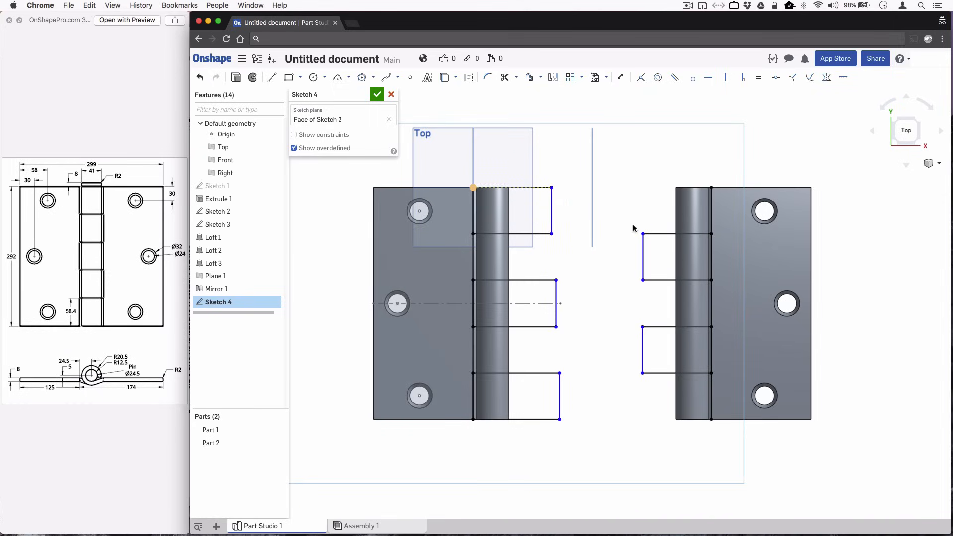
pyautogui.moveTo(643, 234); pyautogui.dragTo(636, 233)
pyautogui.moveTo(643, 326); pyautogui.dragTo(638, 327)
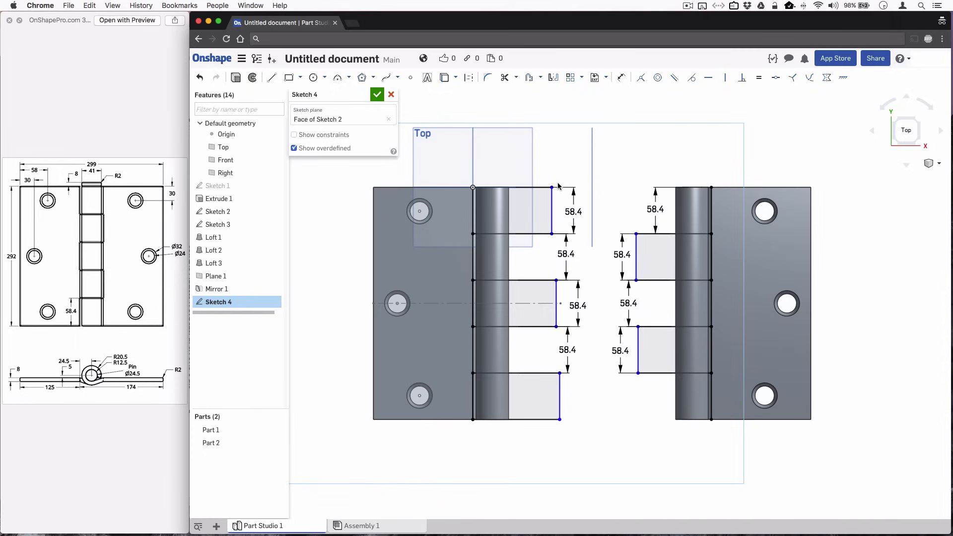
# Dimension the width of the first leaf's uppermost rectangle as 100 mm.
pyautogui.click(619, 82)
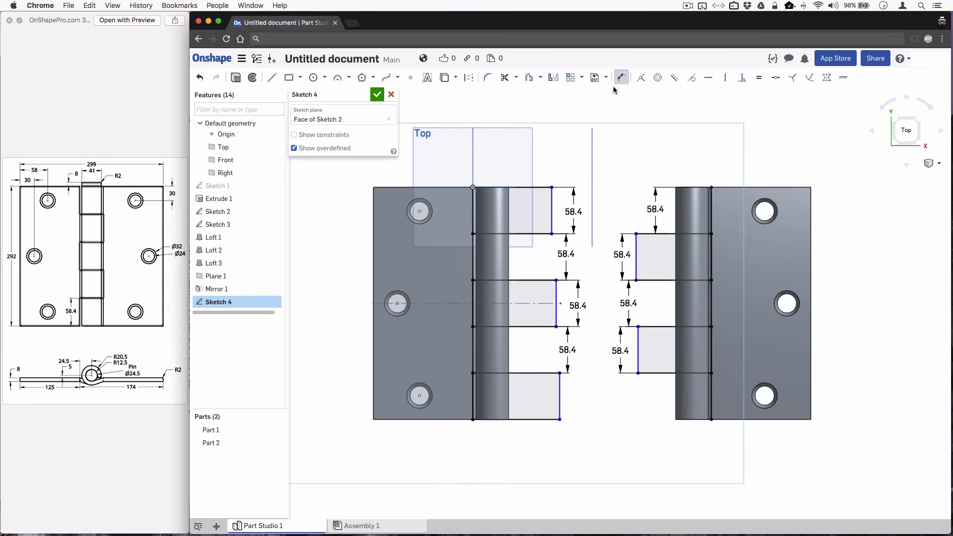
pyautogui.click(536, 173)
pyautogui.click(511, 160)
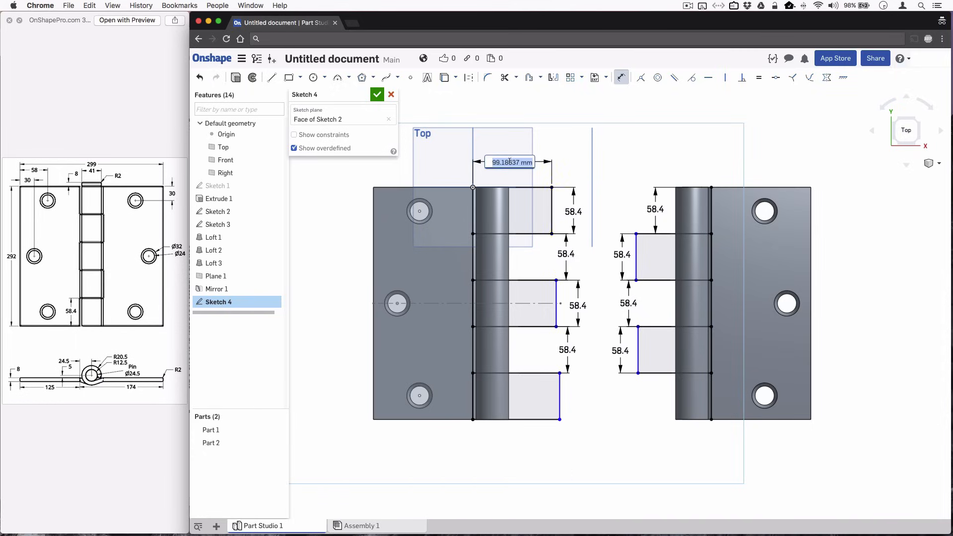
pyautogui.write('100')
pyautogui.press('Return')
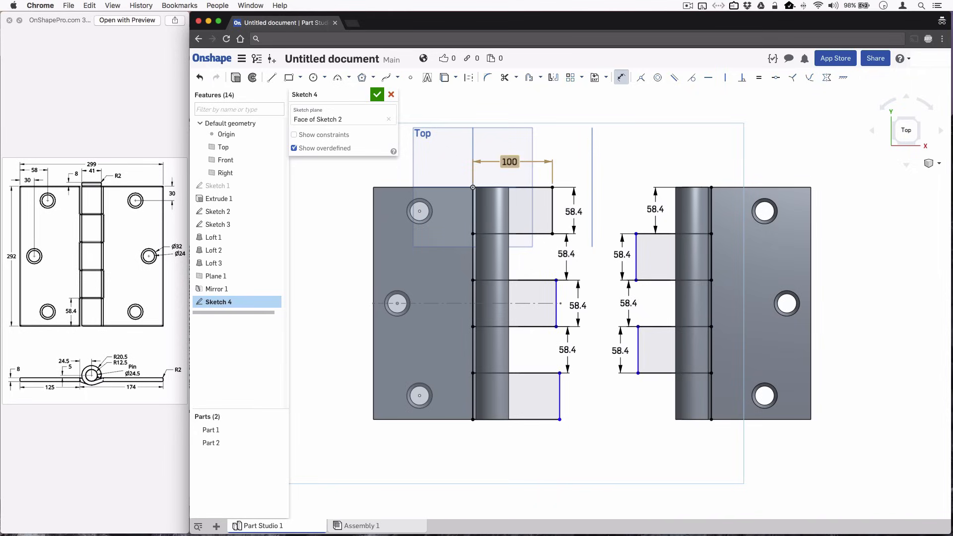
# Dimension the width of the mirrored leaf's upper rectangle as 100 mm.
pyautogui.click(667, 233)
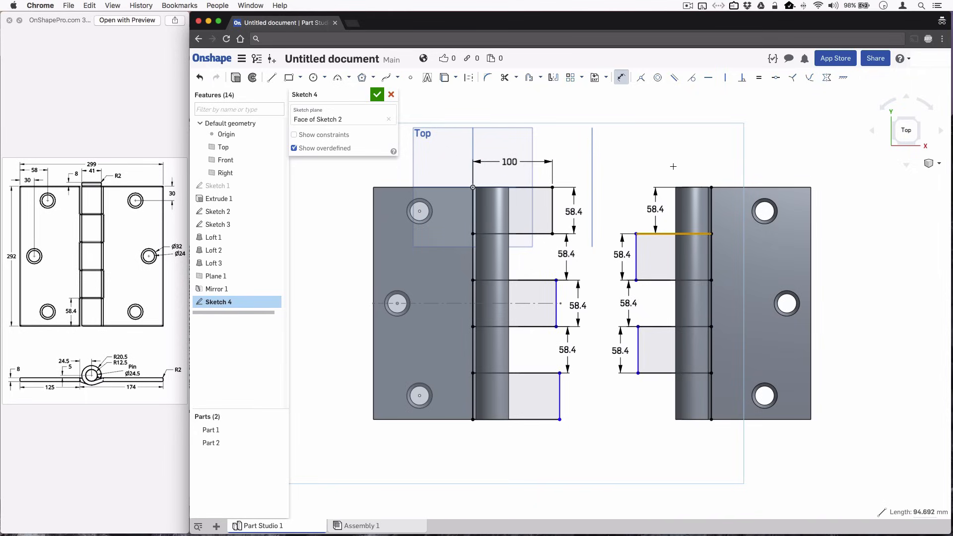
pyautogui.click(668, 160)
pyautogui.write('1')
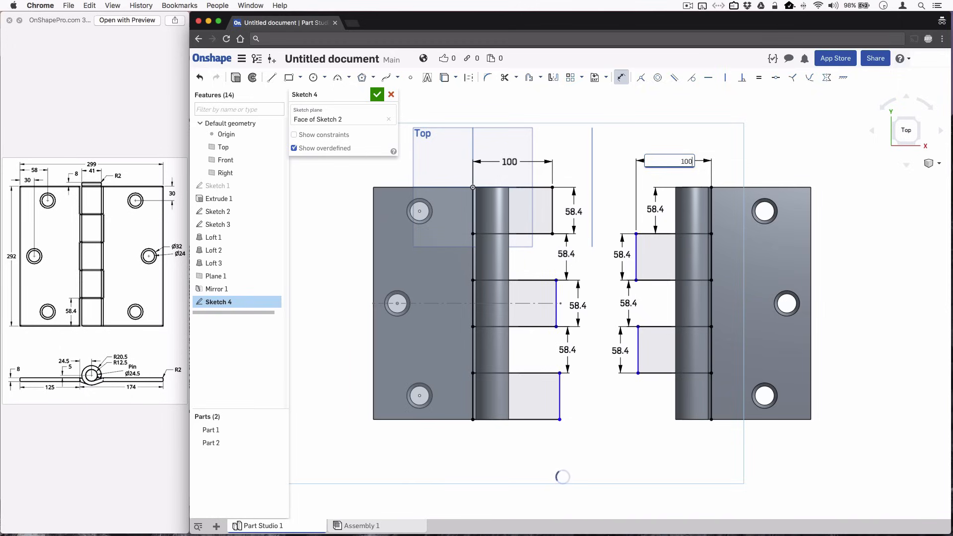
pyautogui.write('00')
pyautogui.press('Return')
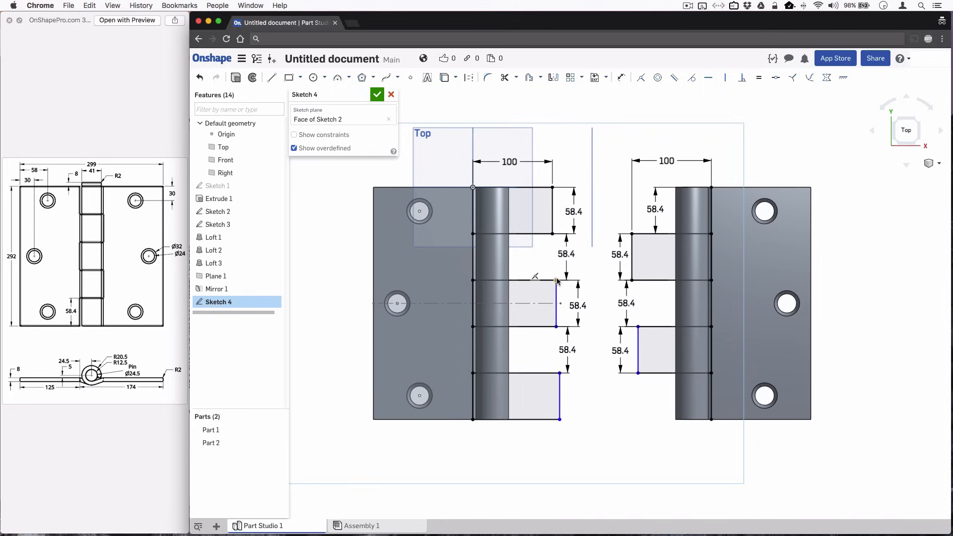
# Align the outer edges of the remaining three rectangles vertically with the 100 mm wide rectangle on each leaf and finish the sketch.
pyautogui.moveTo(556, 281); pyautogui.dragTo(553, 236)
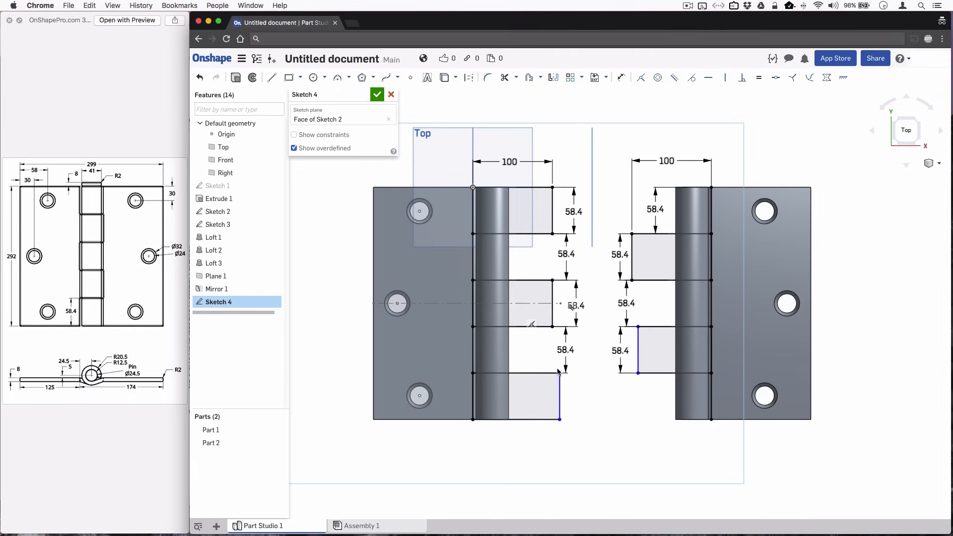
pyautogui.moveTo(560, 373)
pyautogui.mouseDown()
pyautogui.moveTo(551, 372)
pyautogui.moveTo(554, 330)
pyautogui.mouseUp()
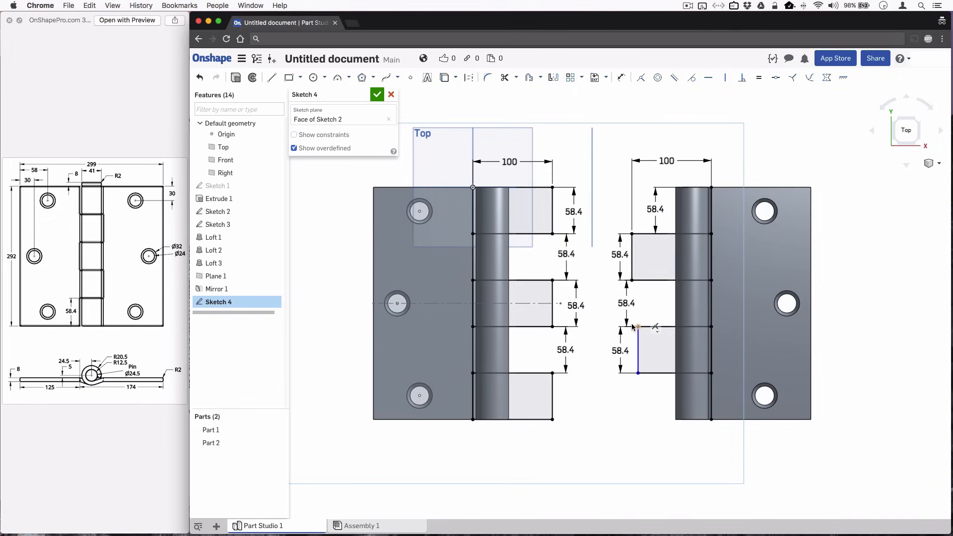
pyautogui.moveTo(633, 327); pyautogui.dragTo(632, 282)
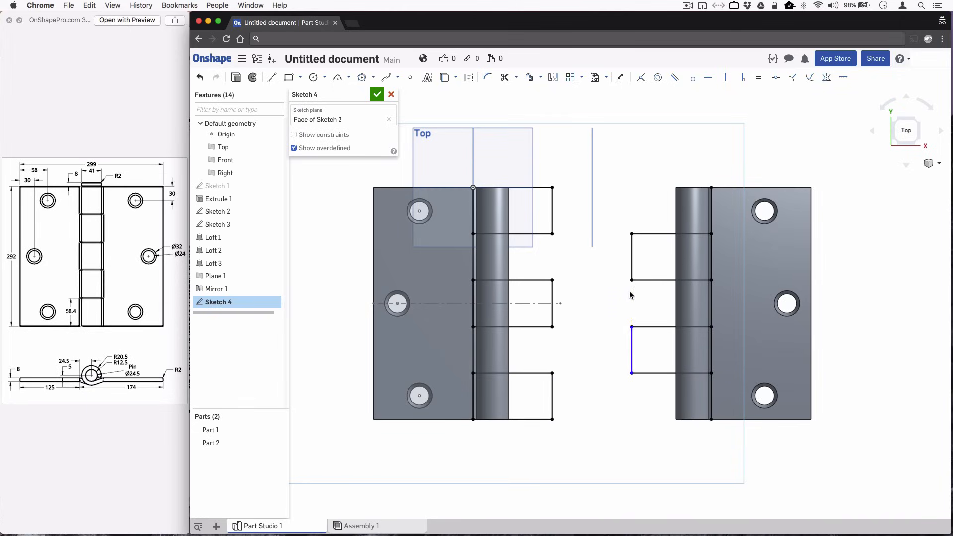
pyautogui.moveTo(631, 295); pyautogui.dragTo(630, 294)
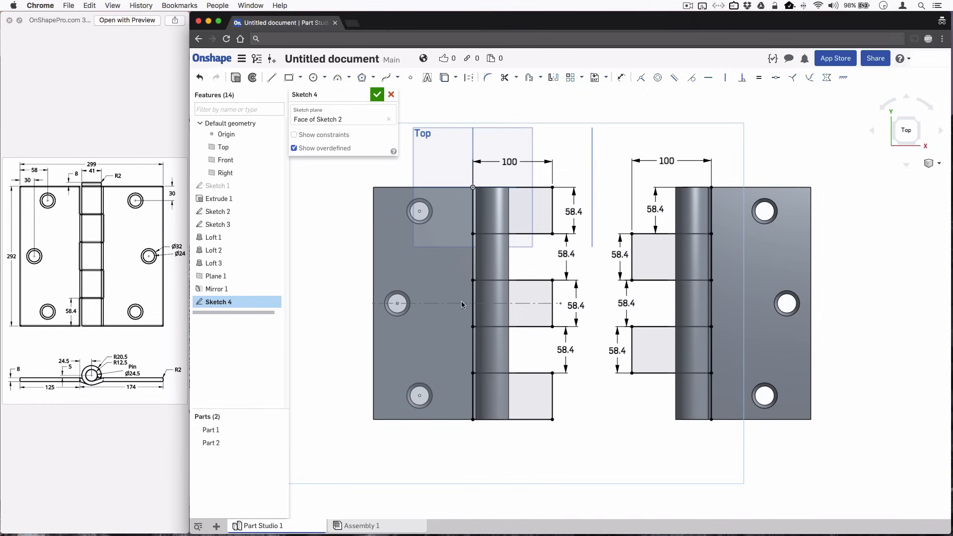
pyautogui.click(377, 96)
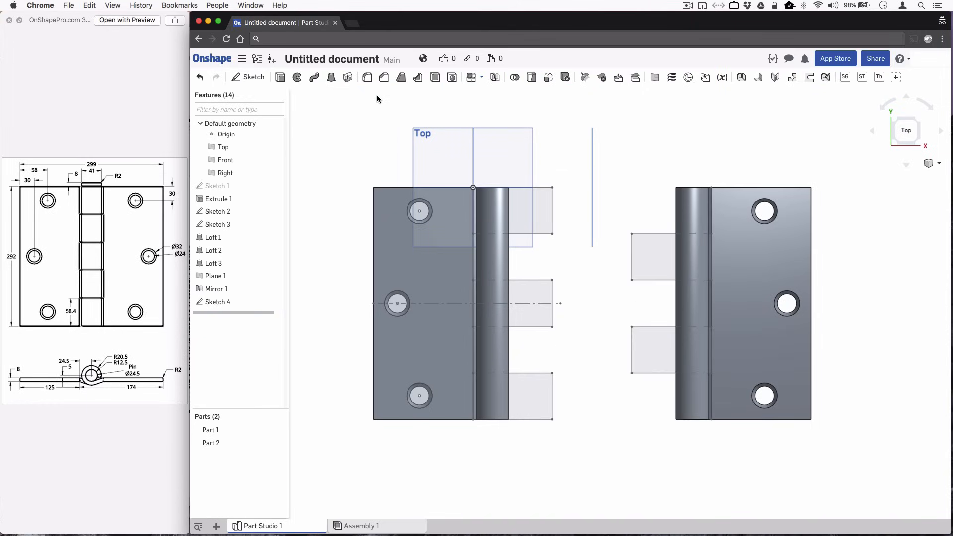
pyautogui.hotkey('shift', '7')
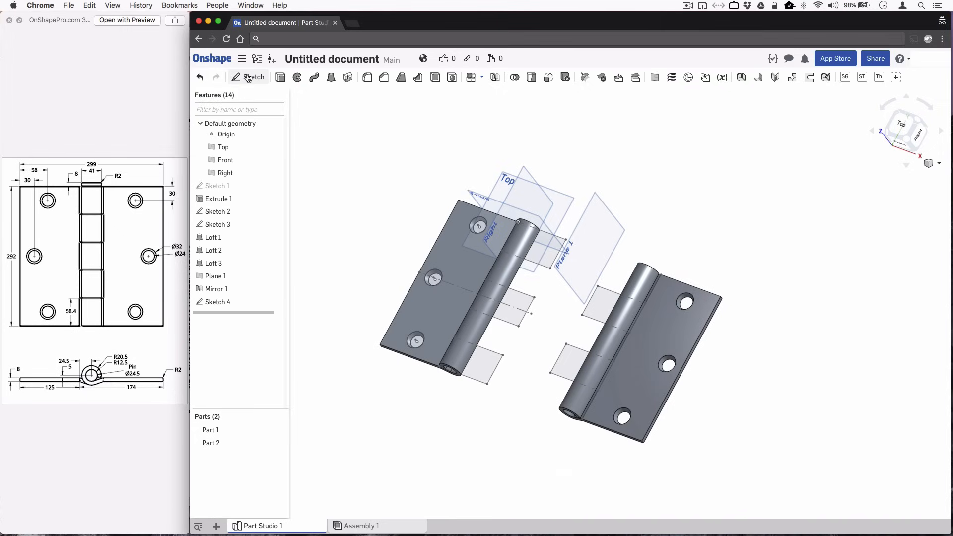
# Start an Extrude that removes material at all five knuckle-cut rectangles, merge it with all parts and preview the final result.
pyautogui.click(281, 79)
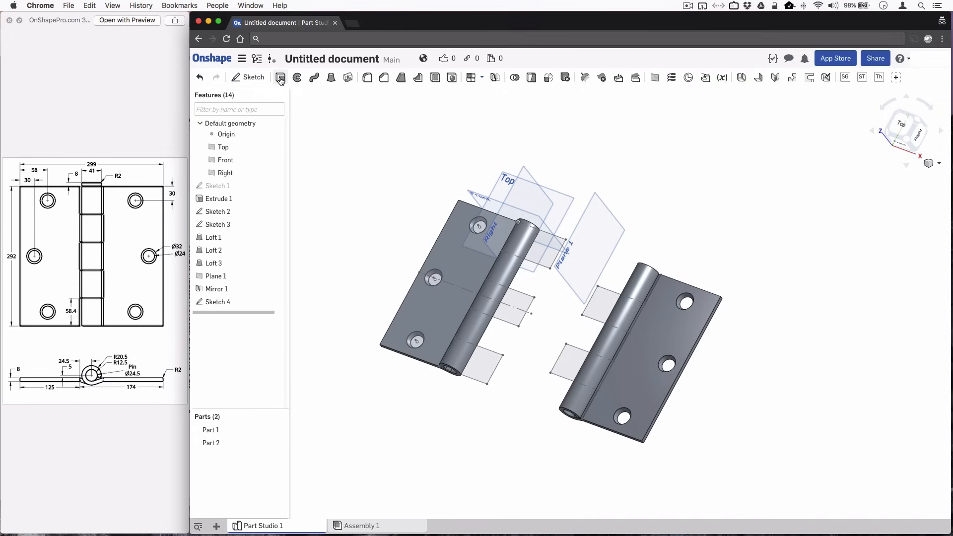
pyautogui.click(550, 246)
pyautogui.click(521, 305)
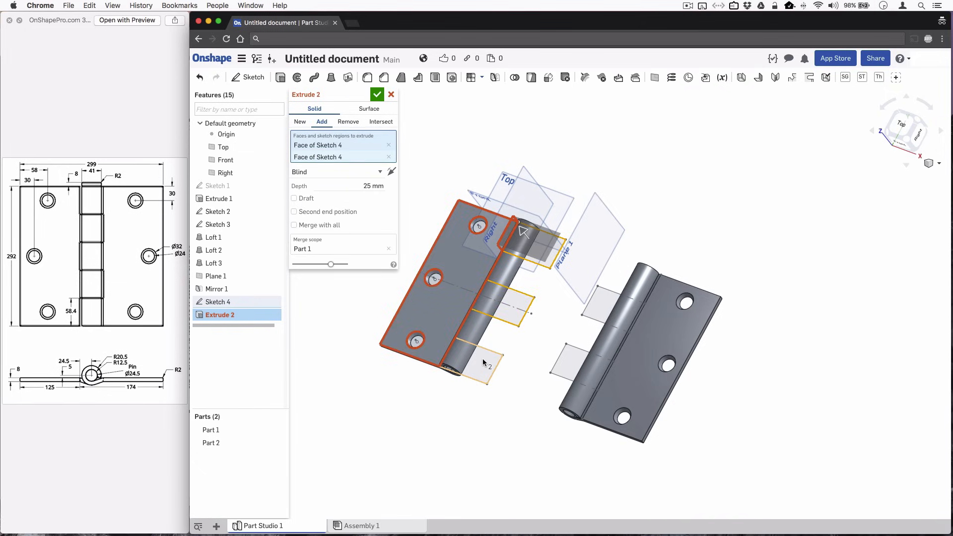
pyautogui.click(601, 304)
pyautogui.click(477, 359)
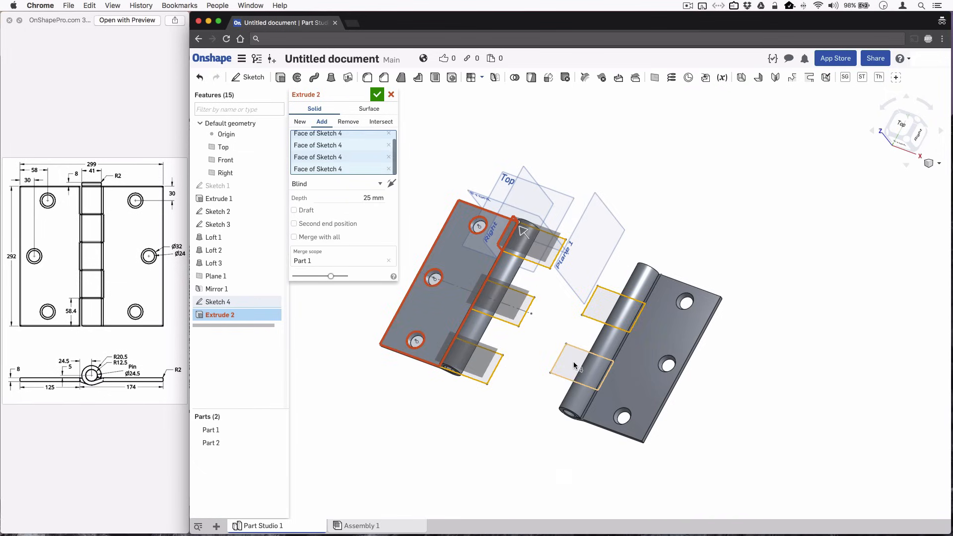
pyautogui.click(347, 122)
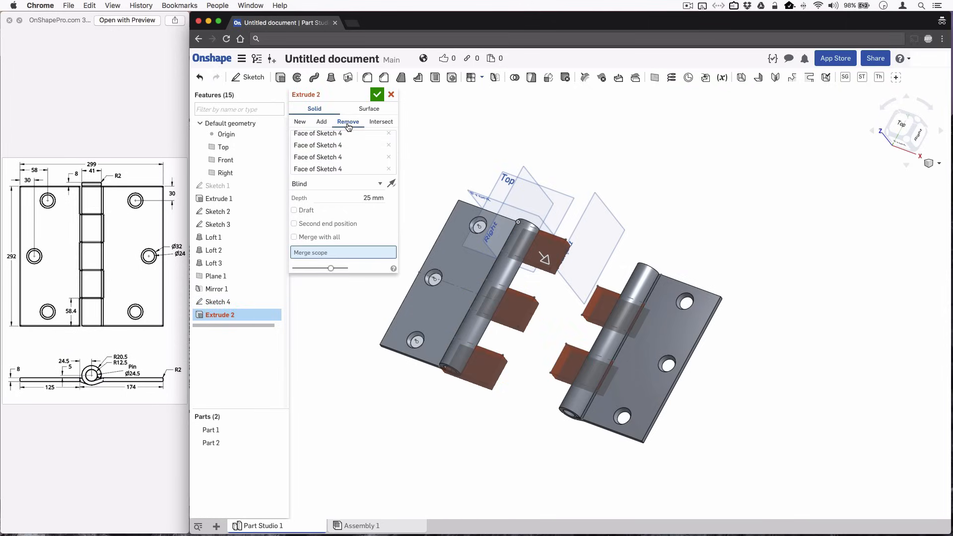
pyautogui.click(295, 238)
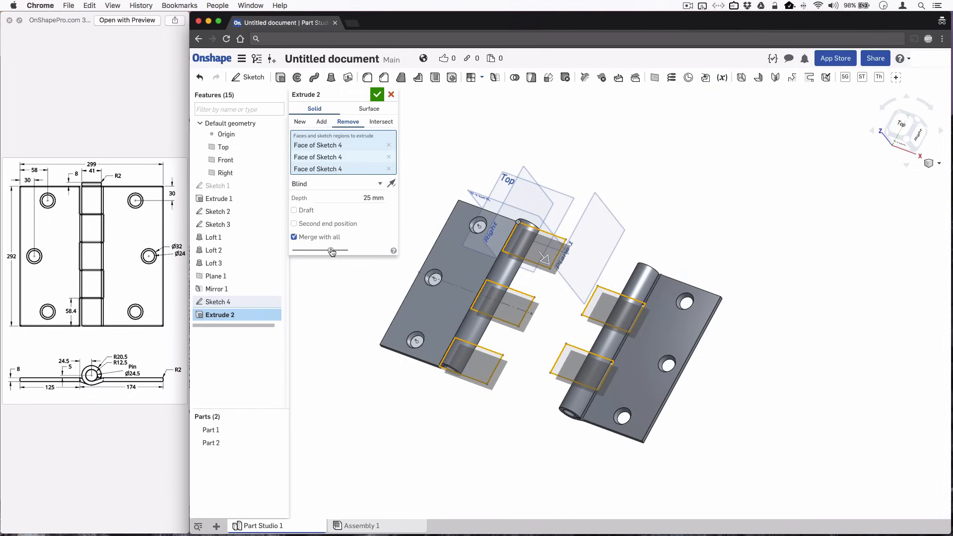
pyautogui.moveTo(332, 251); pyautogui.dragTo(350, 251)
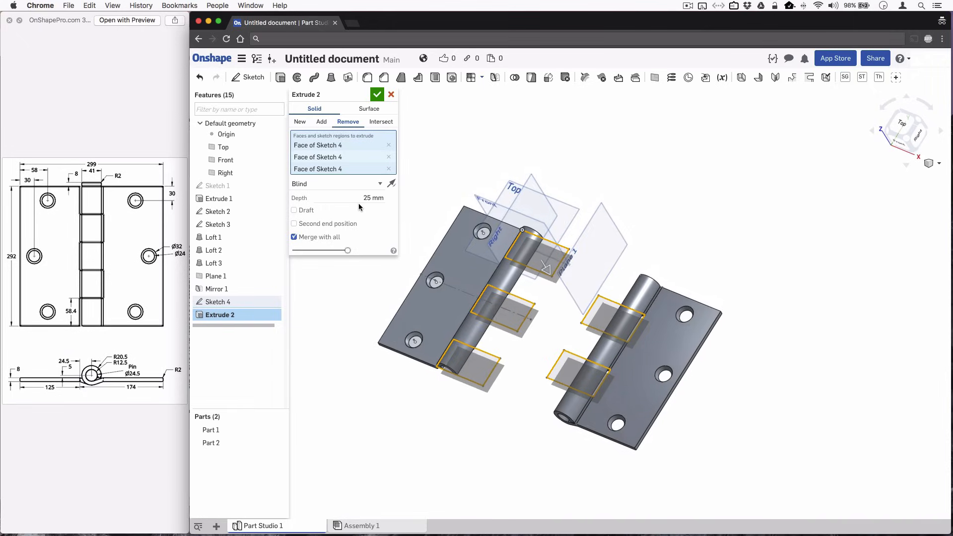
# Set the knuckle cut to a symmetric extrusion with a depth of 100 mm, check its preview and finish it.
pyautogui.click(385, 199)
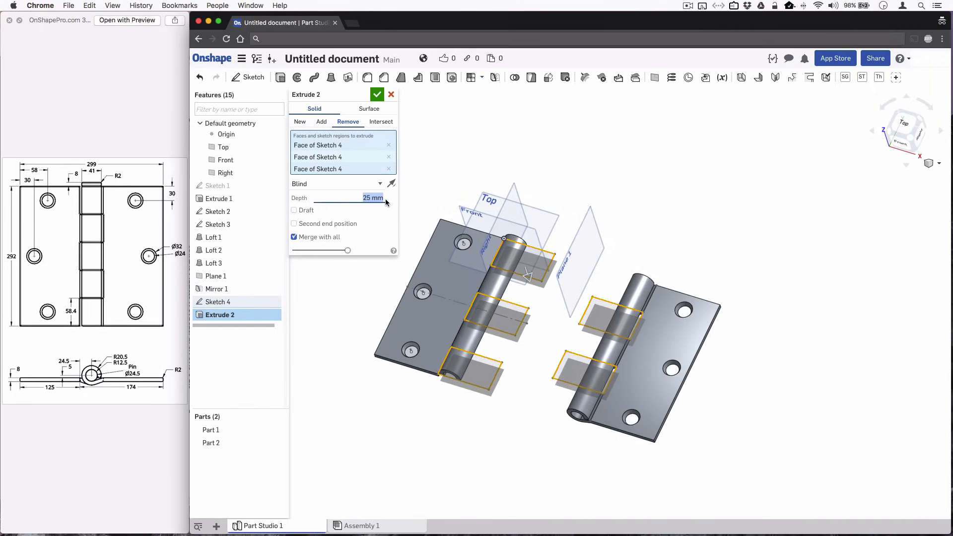
pyautogui.write('100')
pyautogui.press('Return')
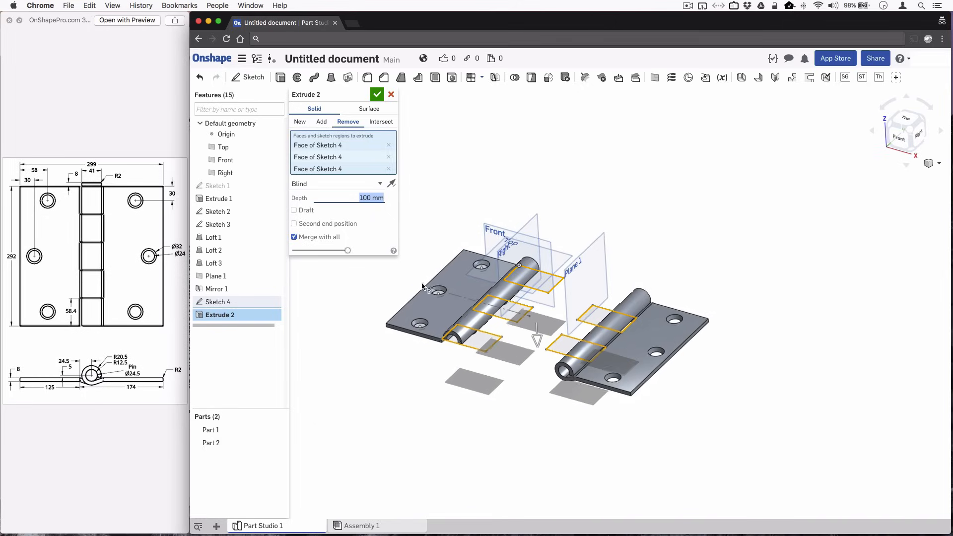
pyautogui.click(339, 184)
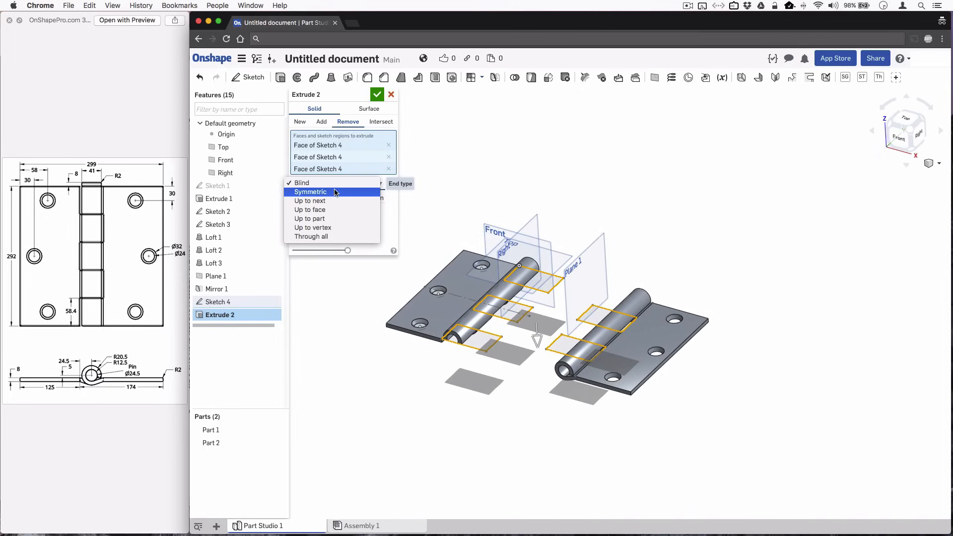
pyautogui.click(336, 192)
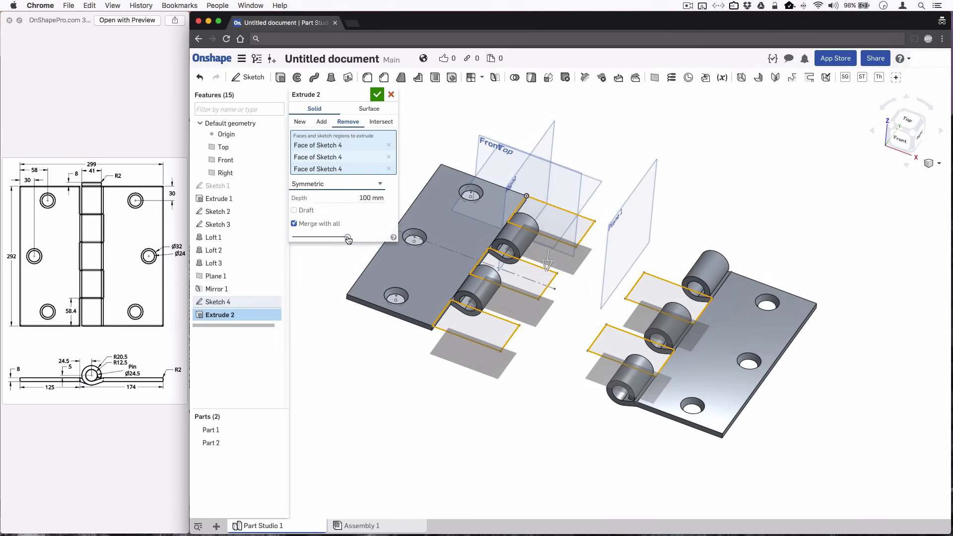
pyautogui.moveTo(349, 239)
pyautogui.mouseDown()
pyautogui.moveTo(297, 239)
pyautogui.moveTo(347, 238)
pyautogui.mouseUp()
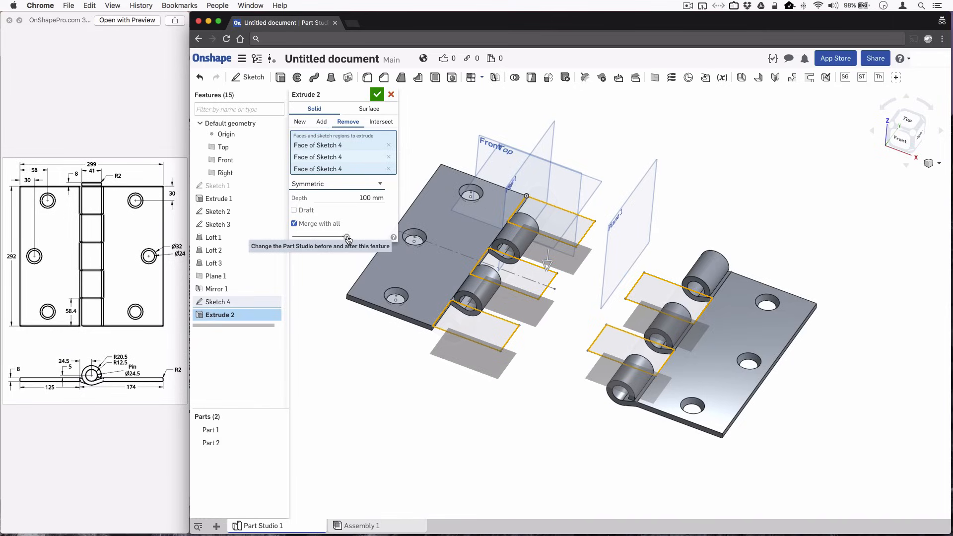
pyautogui.click(377, 95)
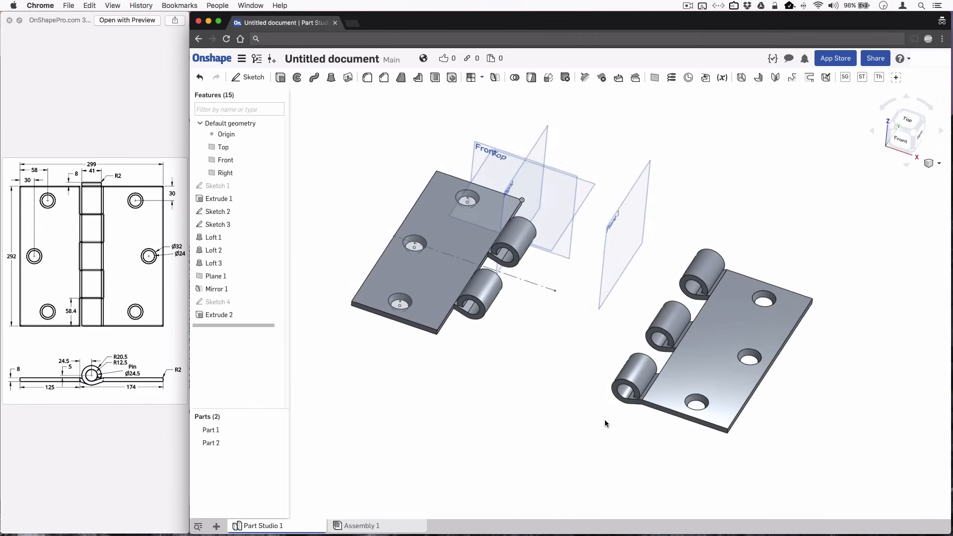
# Fillet the four short vertical corner edges where the first leaf's two knuckles meet the plate with a 2 mm radius.
pyautogui.click(904, 119)
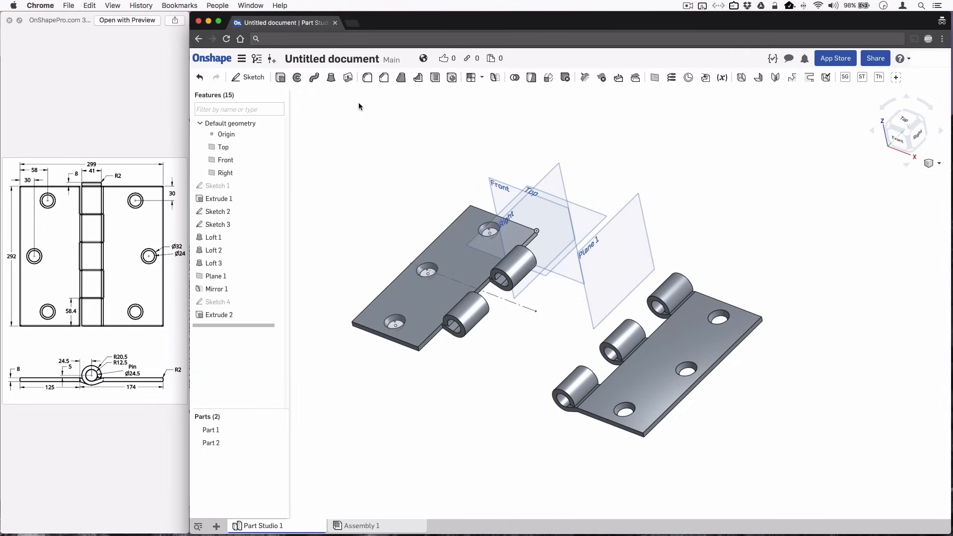
pyautogui.click(367, 78)
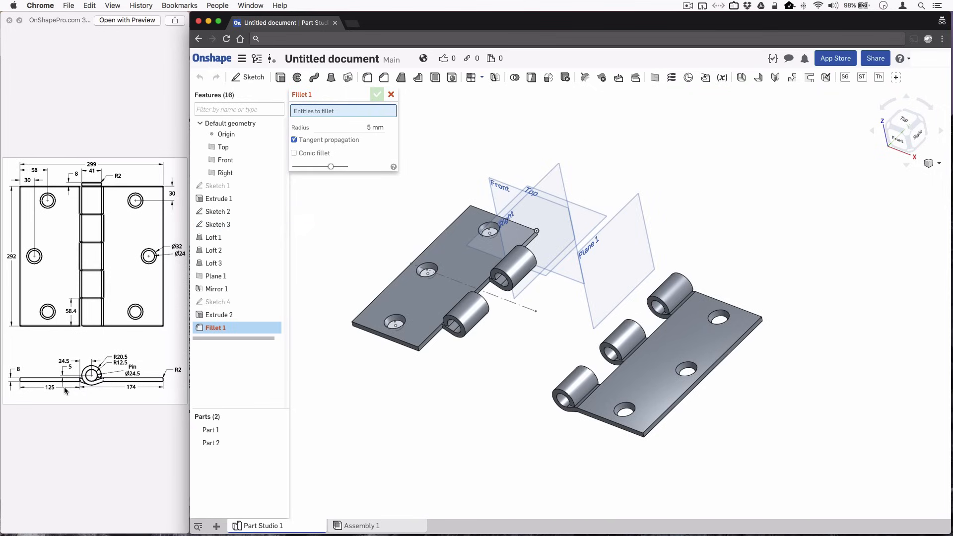
pyautogui.click(374, 127)
pyautogui.write('2')
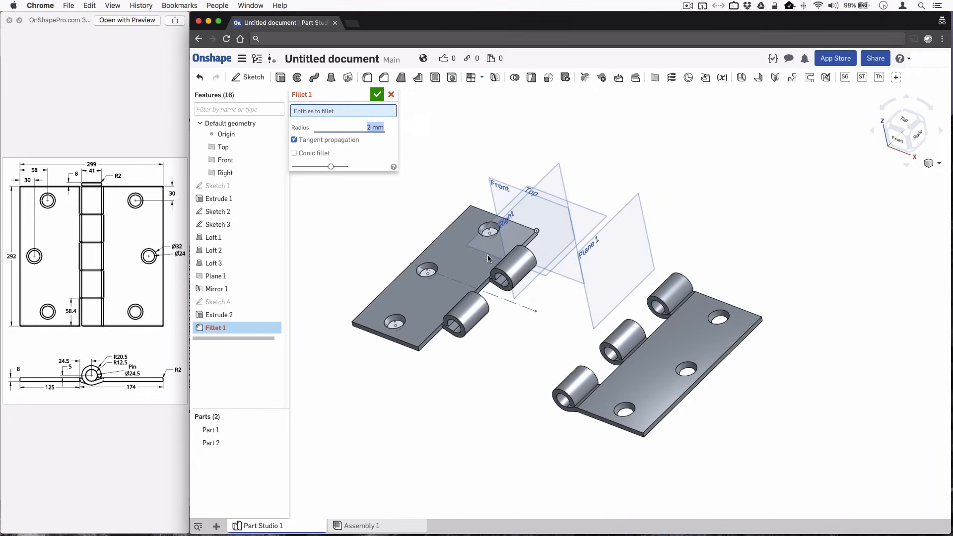
pyautogui.scroll(5, 463, 345)
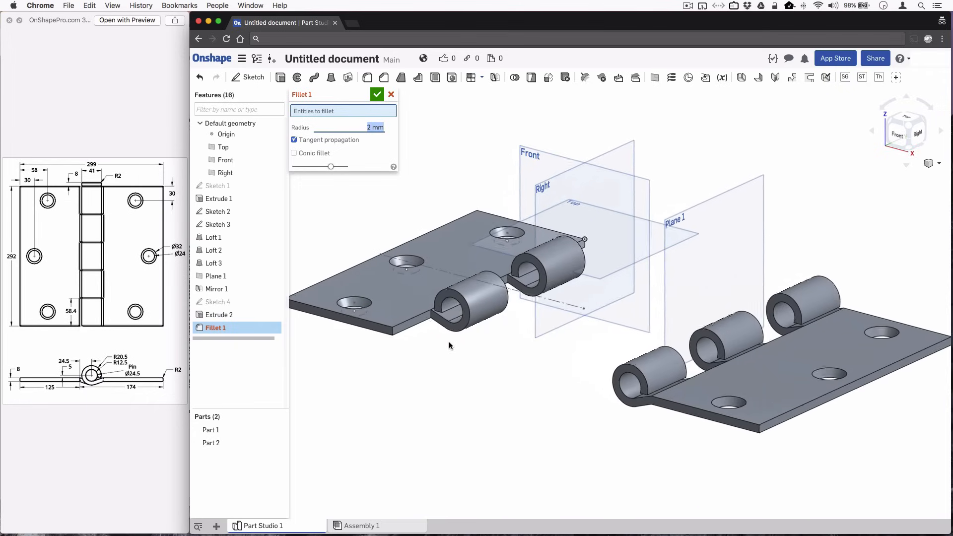
pyautogui.scroll(3, 450, 342)
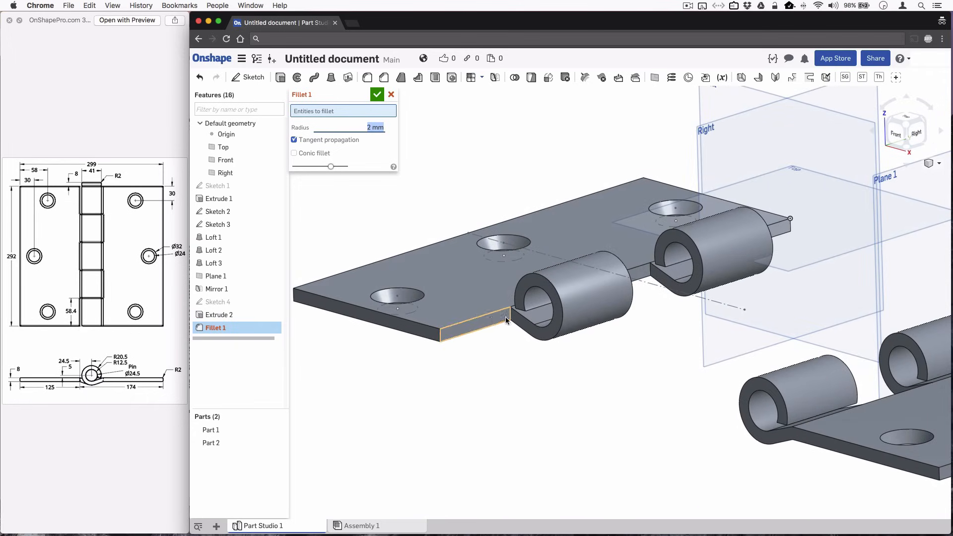
pyautogui.click(510, 316)
pyautogui.moveTo(624, 362); pyautogui.dragTo(658, 271, button='right')
pyautogui.click(607, 306)
pyautogui.click(564, 294)
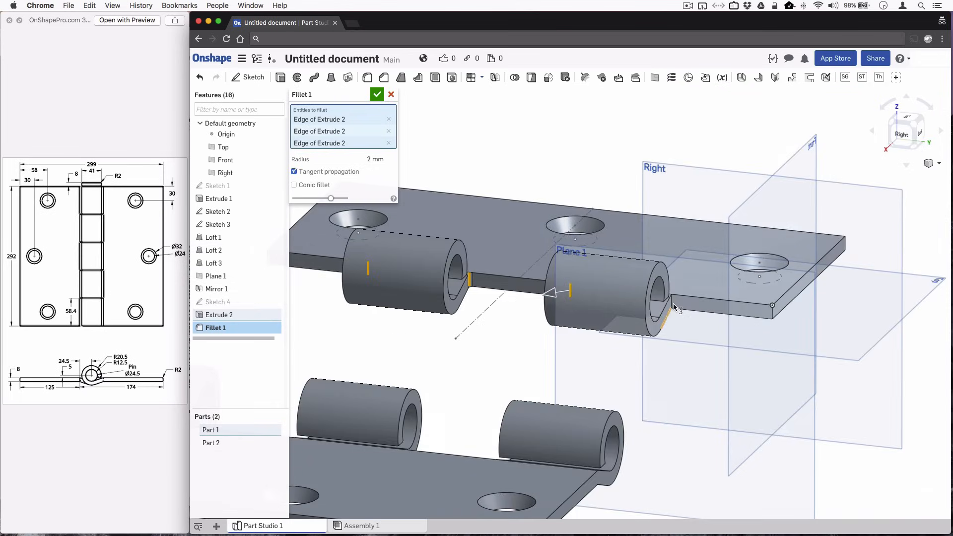
pyautogui.click(673, 307)
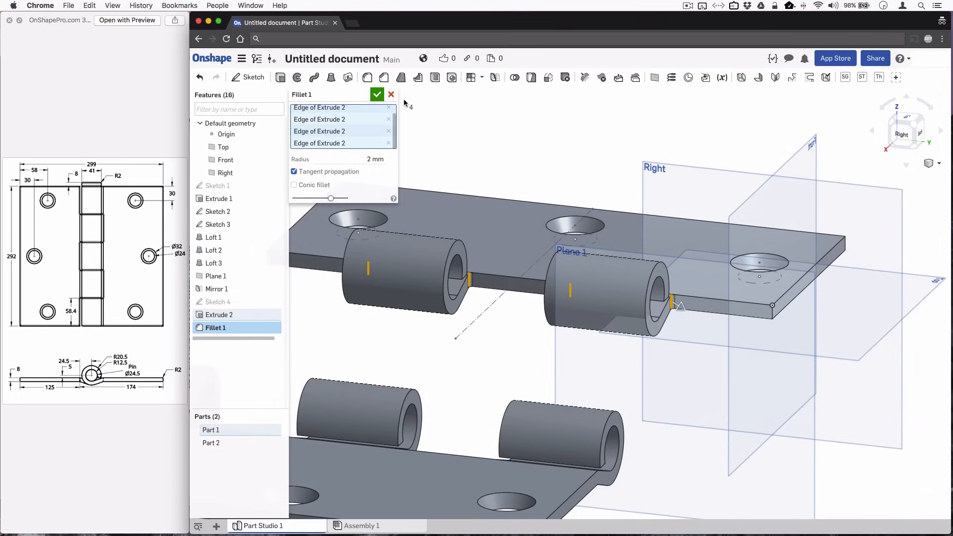
pyautogui.click(378, 95)
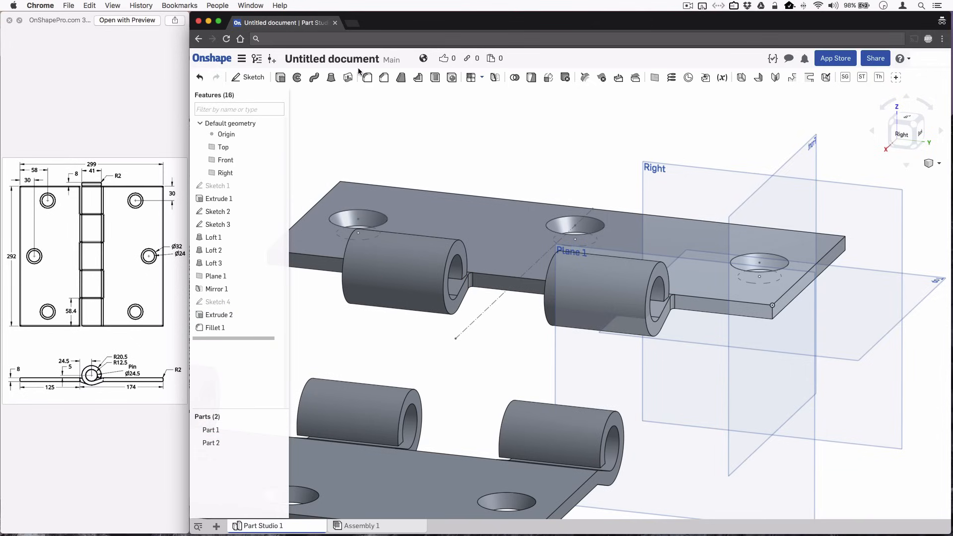
# Start another 2 mm fillet and select the first leaf's middle notch wall and the knuckle end faces and slit edges facing it.
pyautogui.click(367, 77)
pyautogui.click(379, 127)
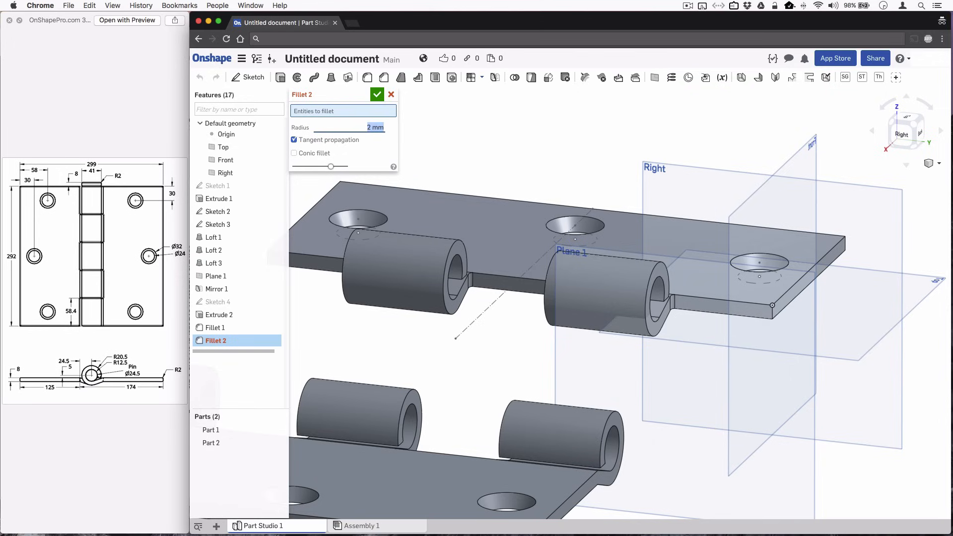
pyautogui.moveTo(426, 171); pyautogui.dragTo(503, 196, button='right')
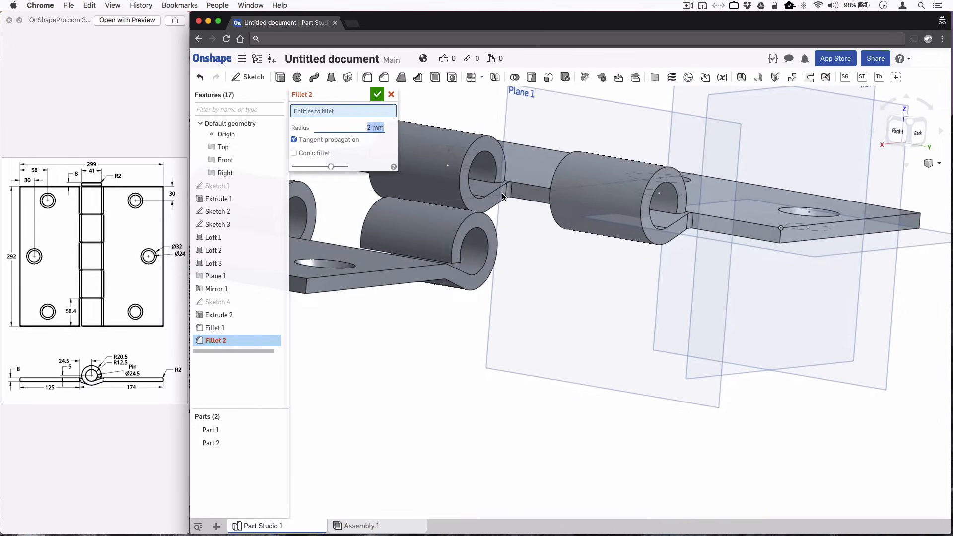
pyautogui.click(499, 184)
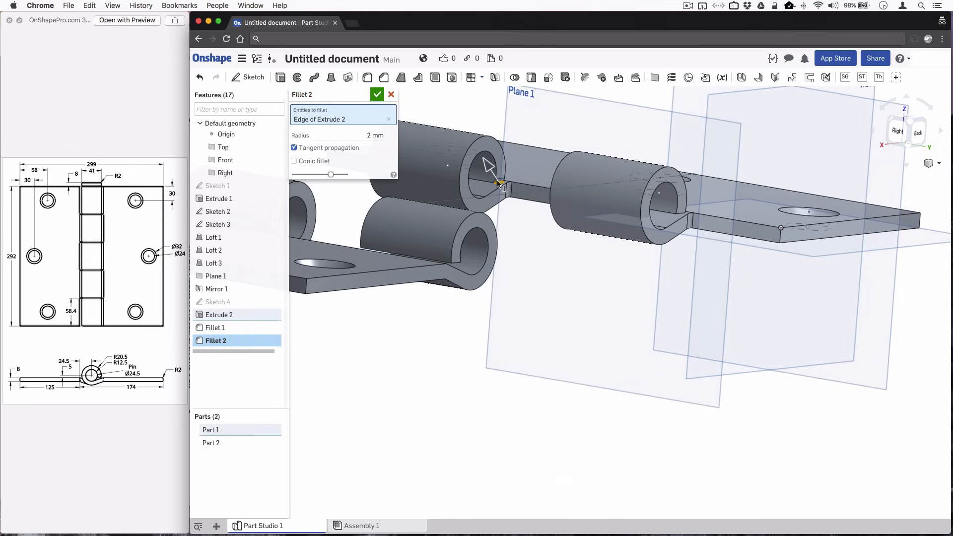
pyautogui.click(499, 159)
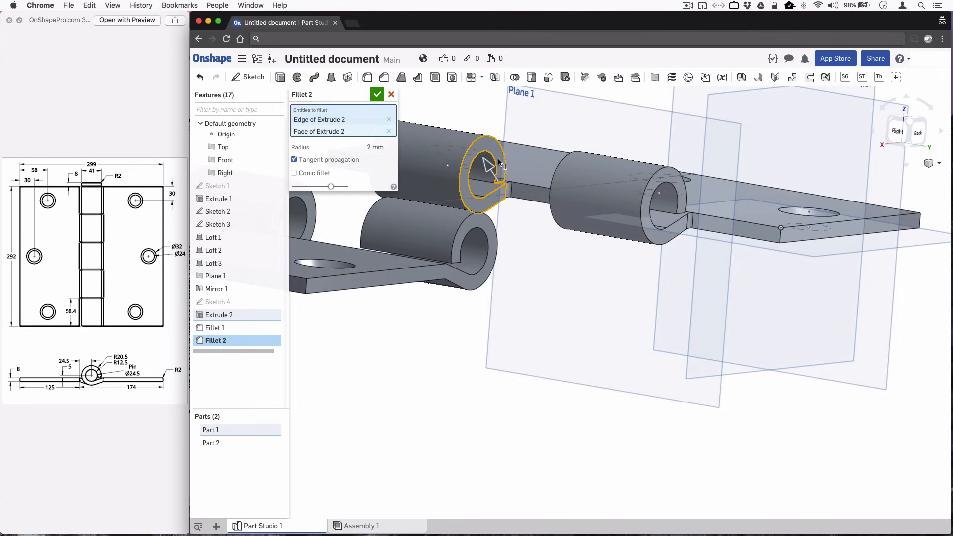
pyautogui.click(528, 193)
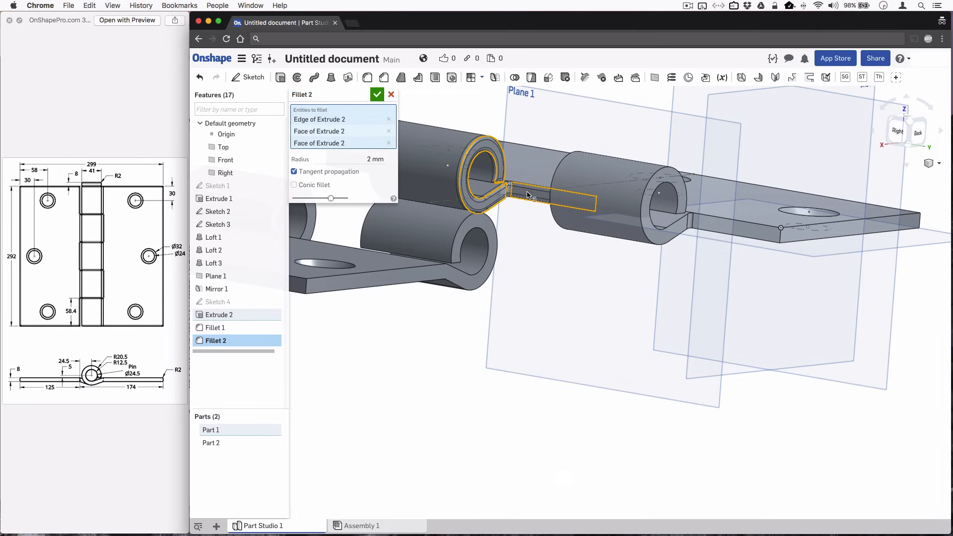
pyautogui.moveTo(527, 195); pyautogui.dragTo(550, 194, button='right')
pyautogui.click(551, 208)
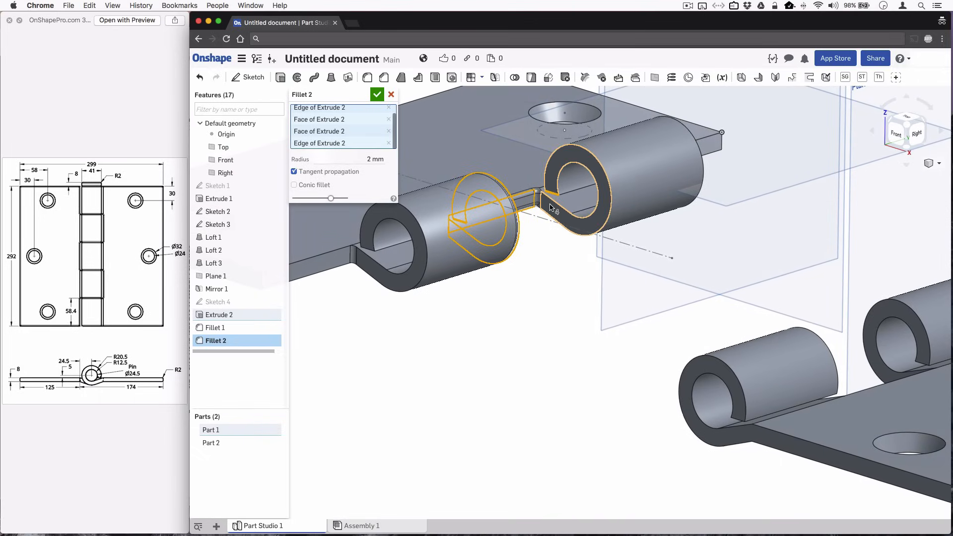
pyautogui.click(551, 209)
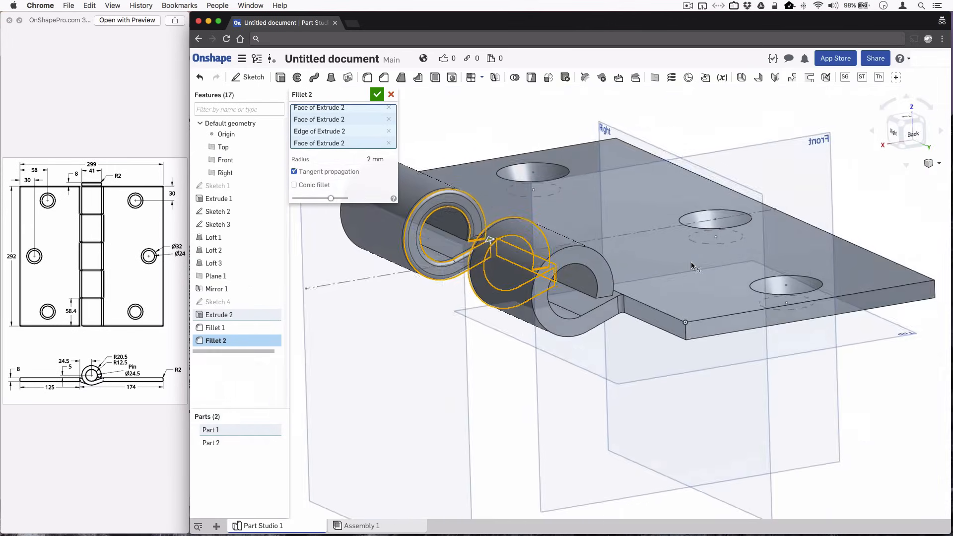
# Add the rear knuckle's outer end face and slit edge, plus the upper and lower edges of the adjacent corner notch and plate end, to the fillet.
pyautogui.click(599, 301)
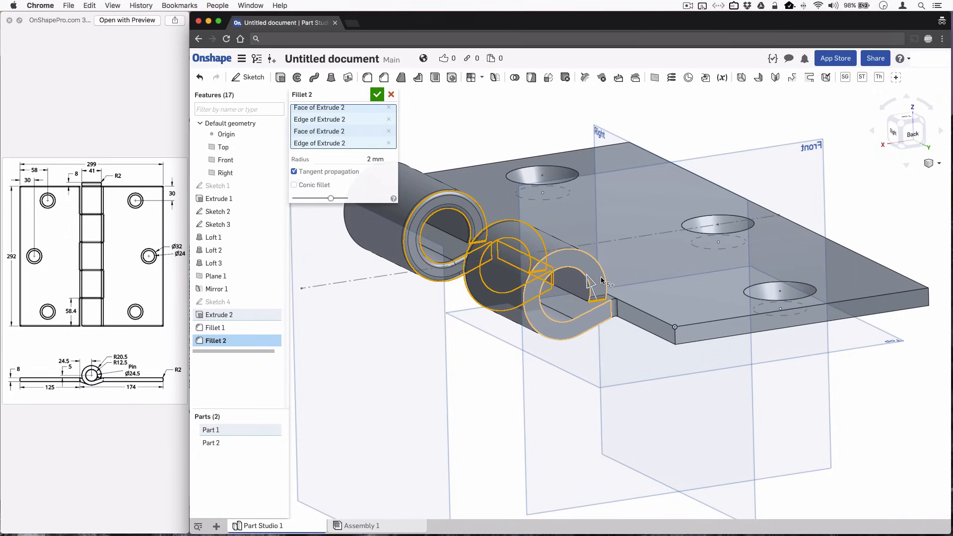
pyautogui.click(601, 281)
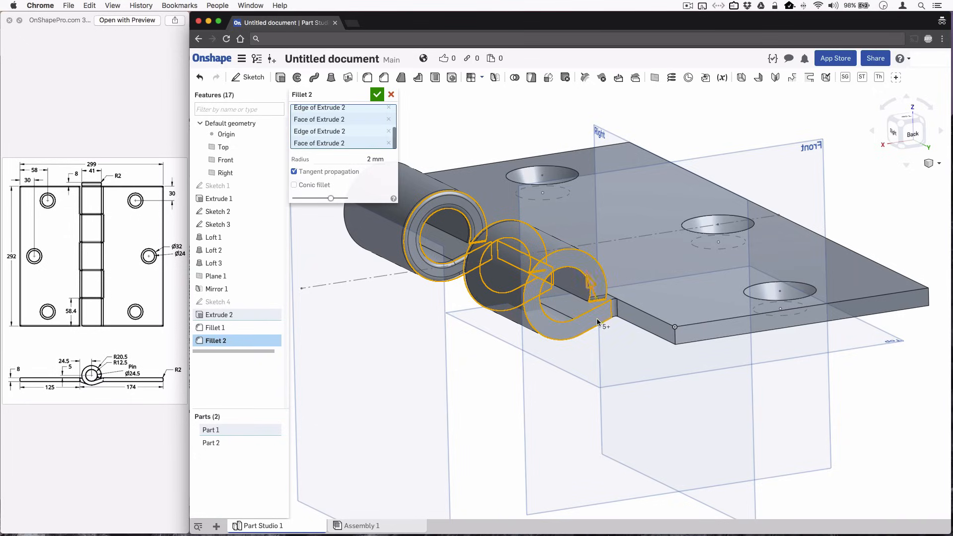
pyautogui.click(636, 307)
pyautogui.click(631, 322)
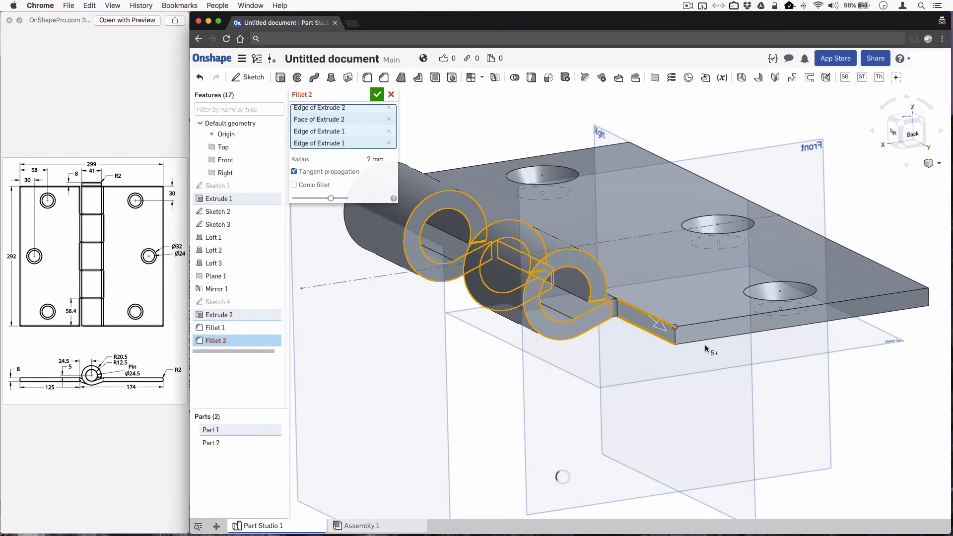
pyautogui.click(704, 324)
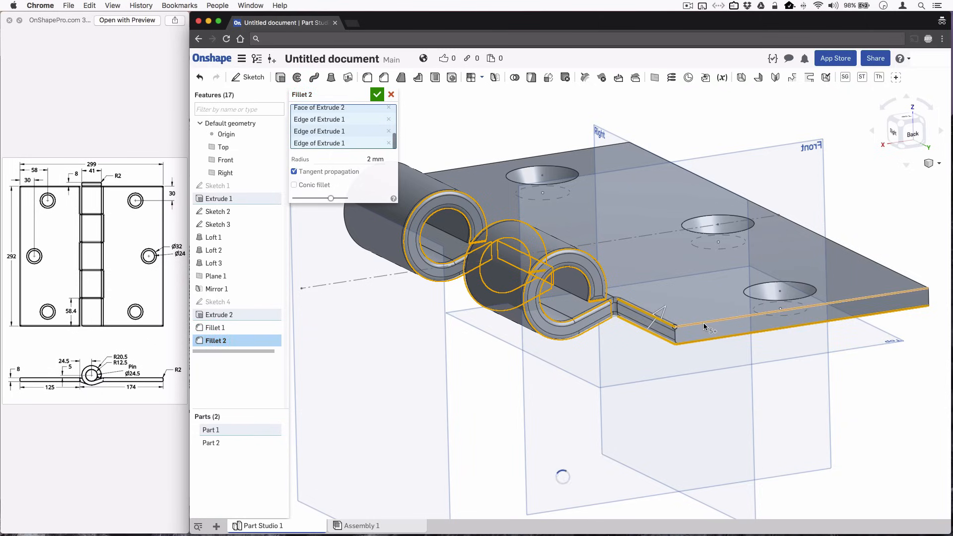
pyautogui.click(704, 324)
# Add the upper and lower edges of the first leaf's long outer side and its front plate end to the fillet.
pyautogui.moveTo(762, 383); pyautogui.dragTo(765, 387, button='right')
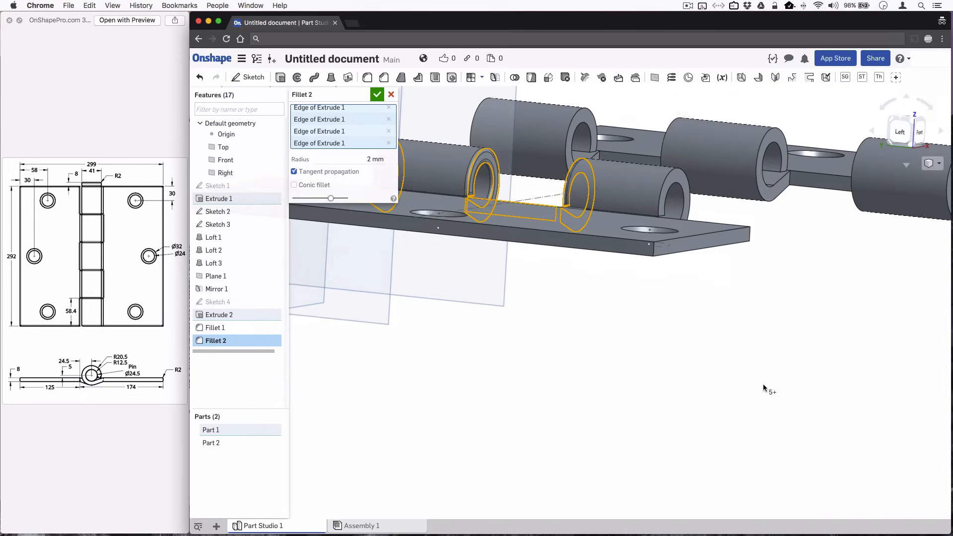
pyautogui.click(627, 244)
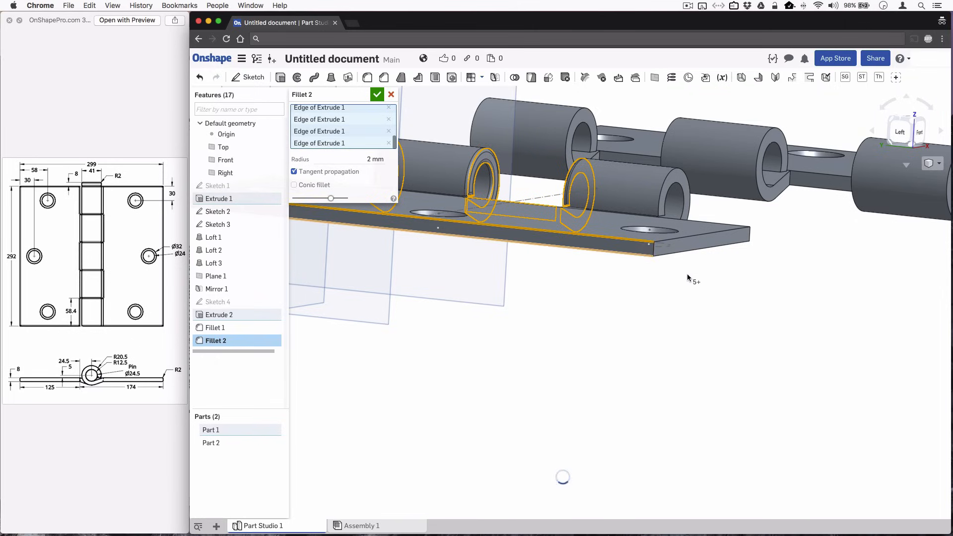
pyautogui.click(685, 241)
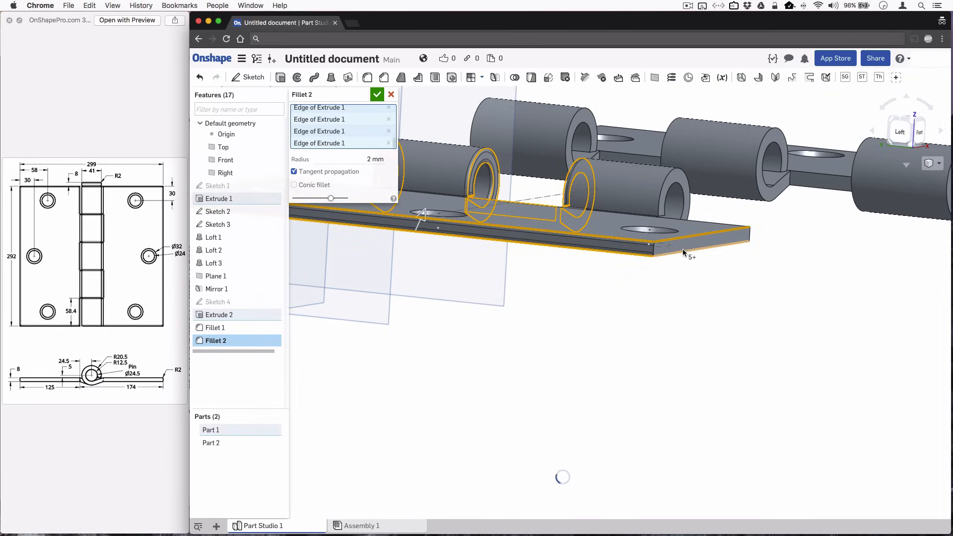
# Add the front corner notch edges and the front knuckle's outer end and slit edges, and finish the first leaf's 2 mm fillet.
pyautogui.moveTo(717, 285); pyautogui.dragTo(467, 403, button='right')
pyautogui.click(451, 348)
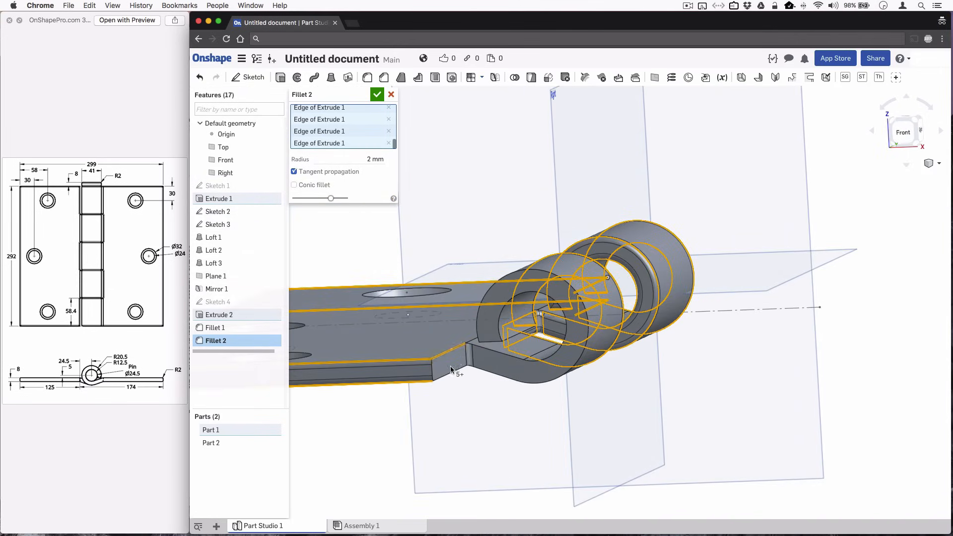
pyautogui.click(484, 370)
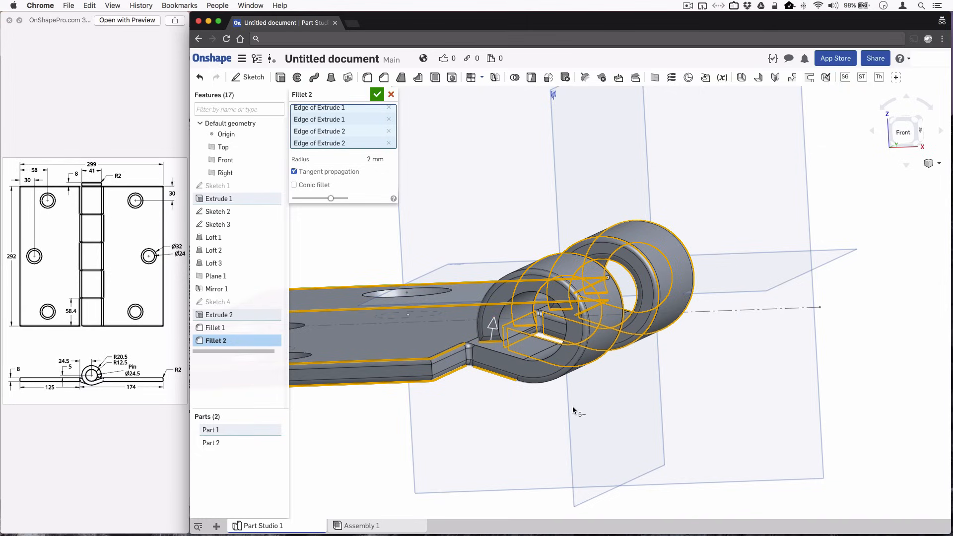
pyautogui.moveTo(573, 407); pyautogui.dragTo(556, 393, button='right')
pyautogui.click(498, 284)
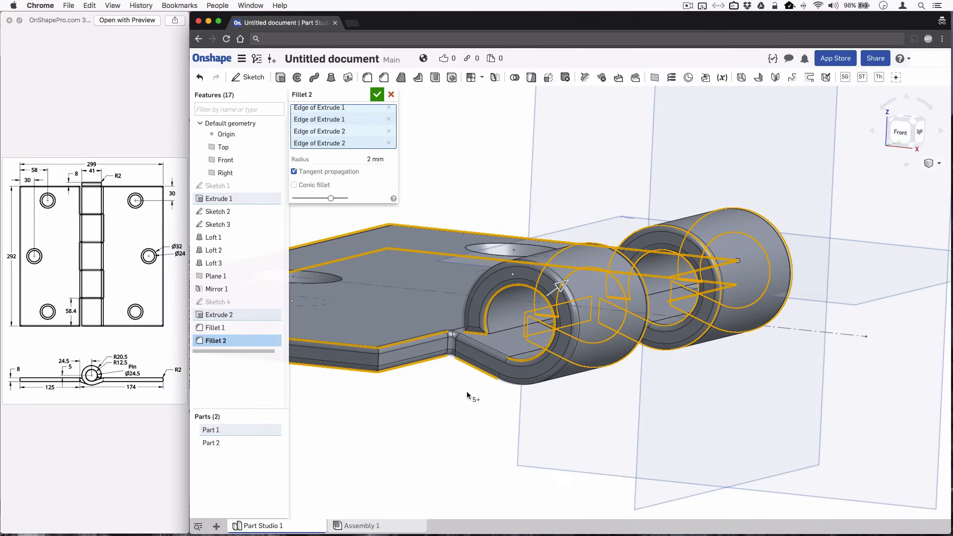
pyautogui.moveTo(467, 391); pyautogui.dragTo(467, 391, button='right')
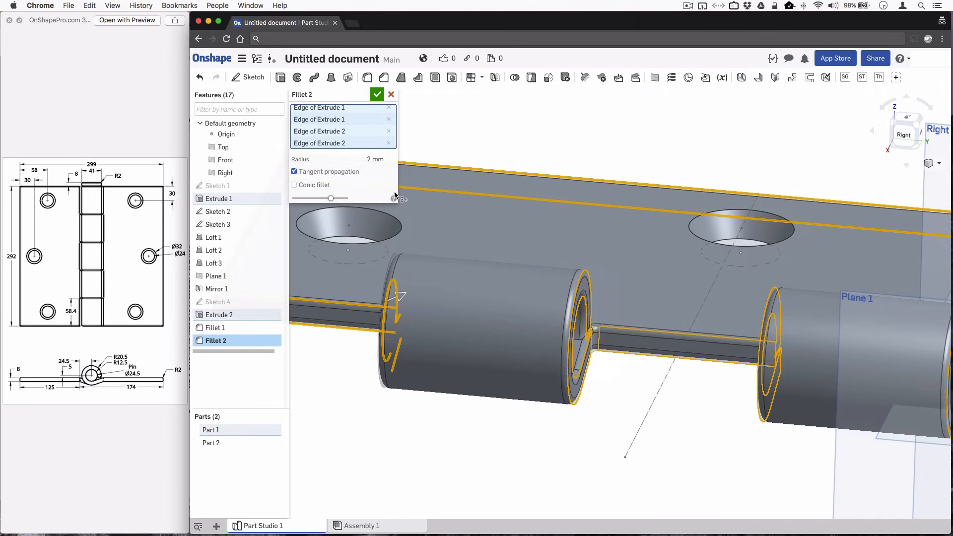
pyautogui.click(378, 94)
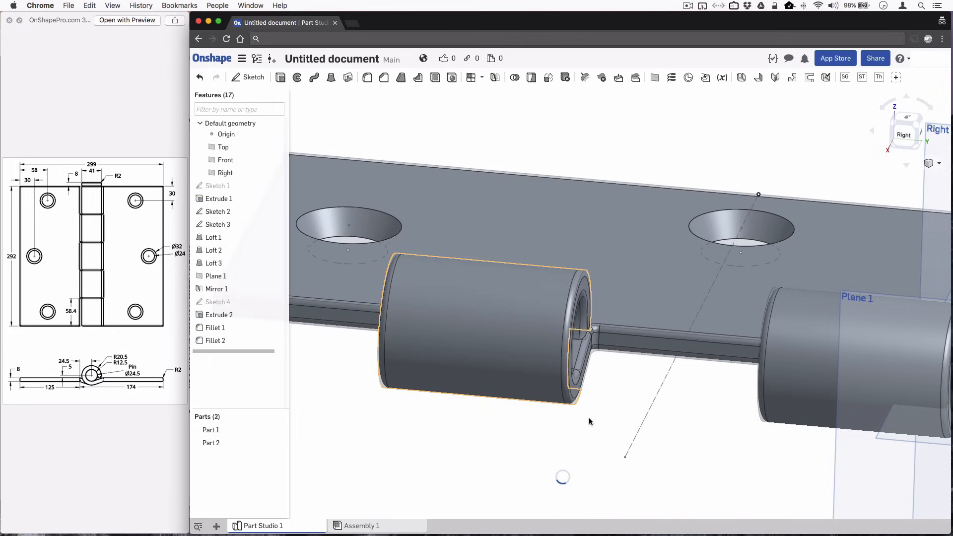
# Fillet the four short vertical corner edges where the second leaf's knuckles meet the plate notches with a 2 mm radius.
pyautogui.scroll(-3, 592, 417)
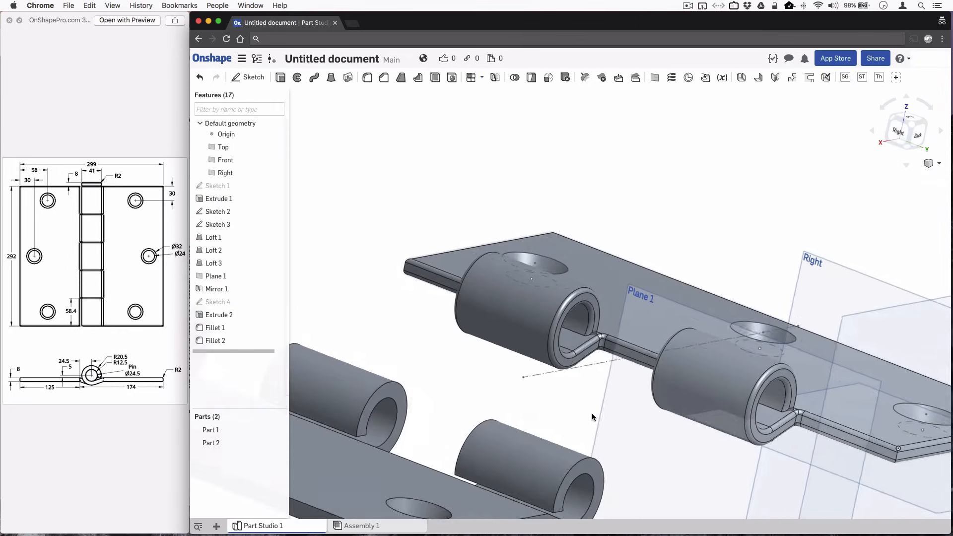
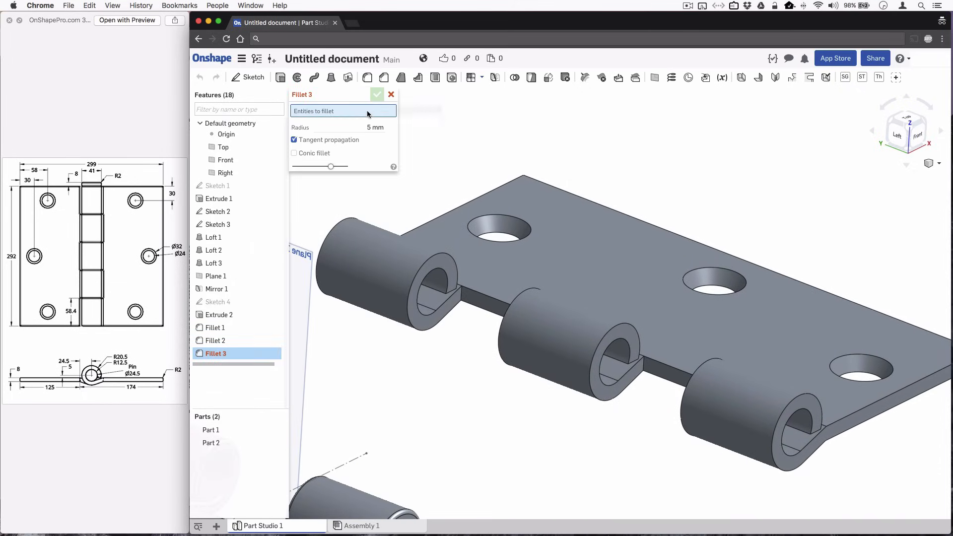
pyautogui.click(364, 127)
pyautogui.write('2')
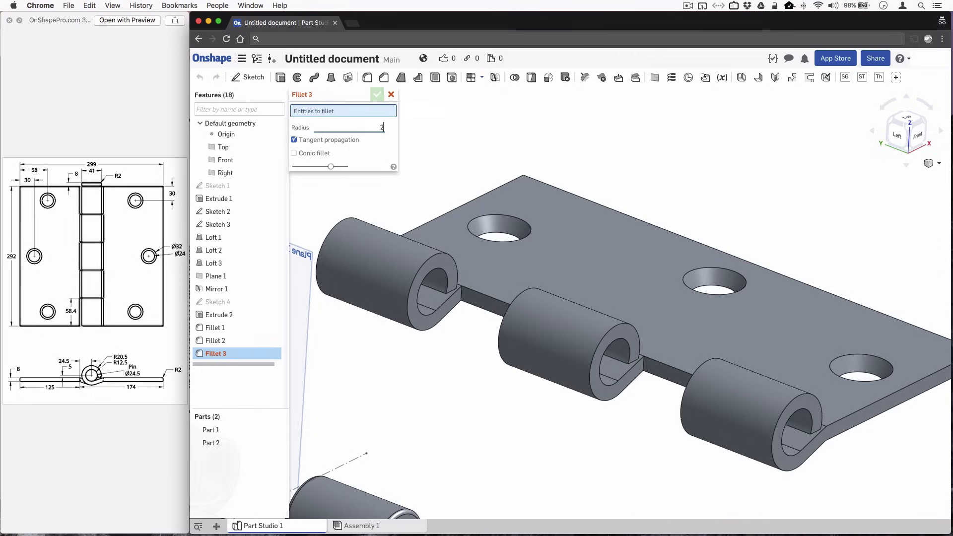
pyautogui.press('Return')
pyautogui.click(461, 294)
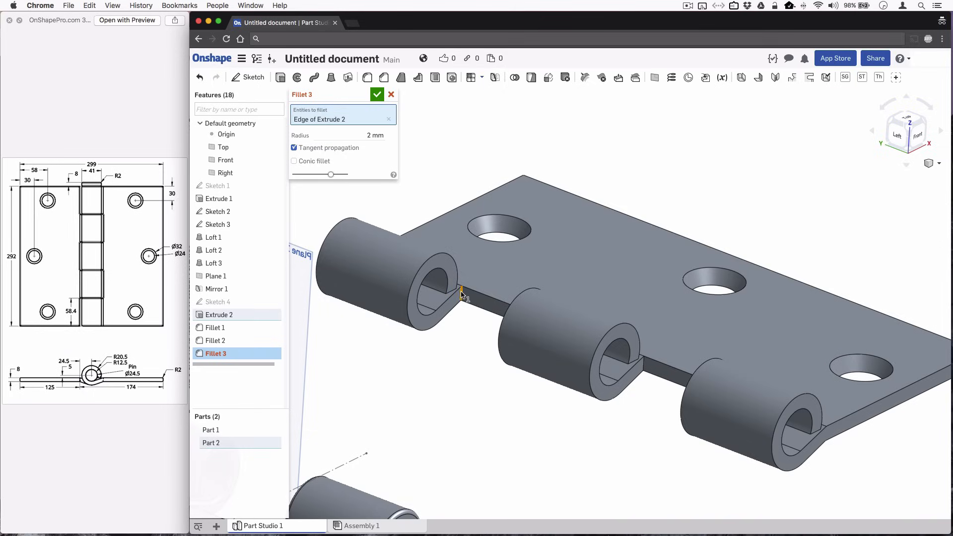
pyautogui.click(644, 367)
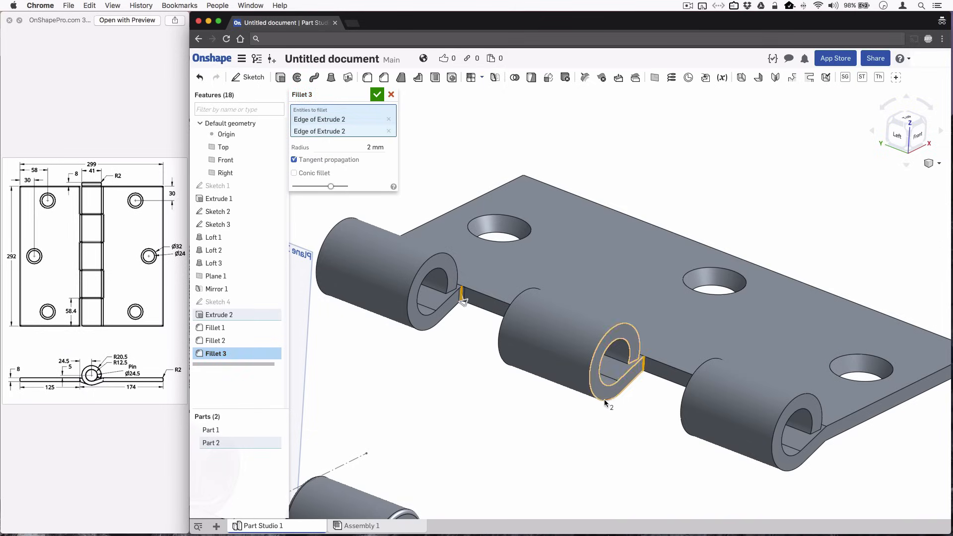
pyautogui.moveTo(602, 401); pyautogui.dragTo(514, 380, button='right')
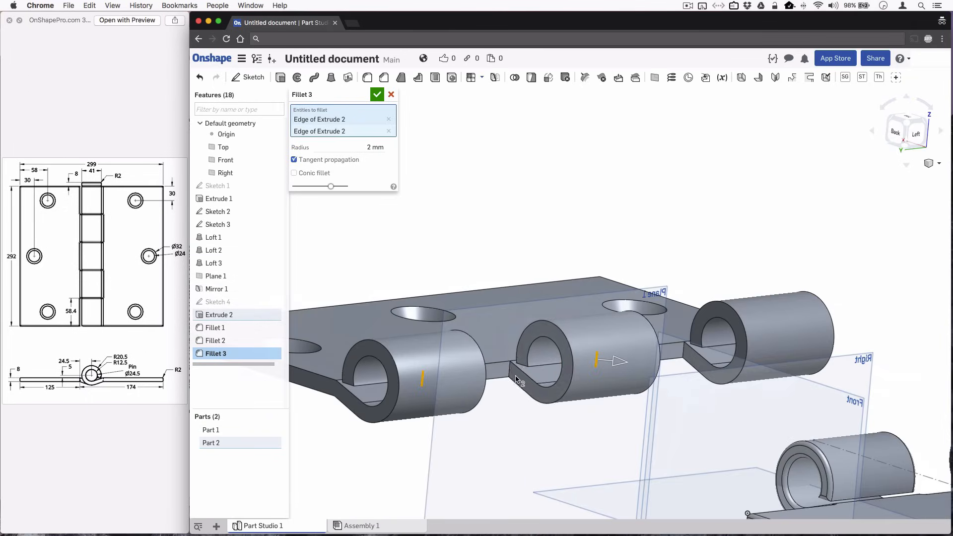
pyautogui.click(510, 369)
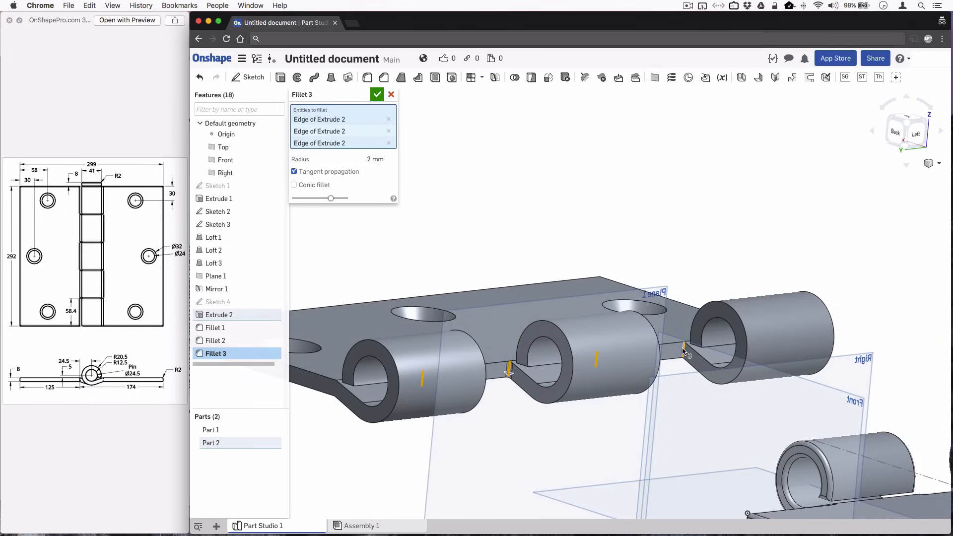
pyautogui.click(376, 94)
# Start another 2 mm fillet and select the second leaf's middle knuckle slit edge, its rear-facing end face and the rear notch's upper and lower edges.
pyautogui.click(367, 77)
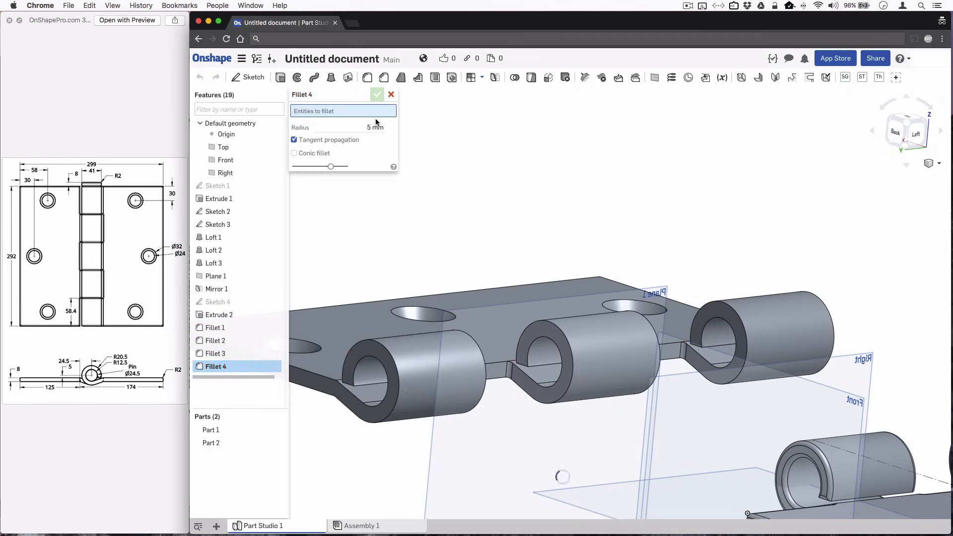
pyautogui.write('2')
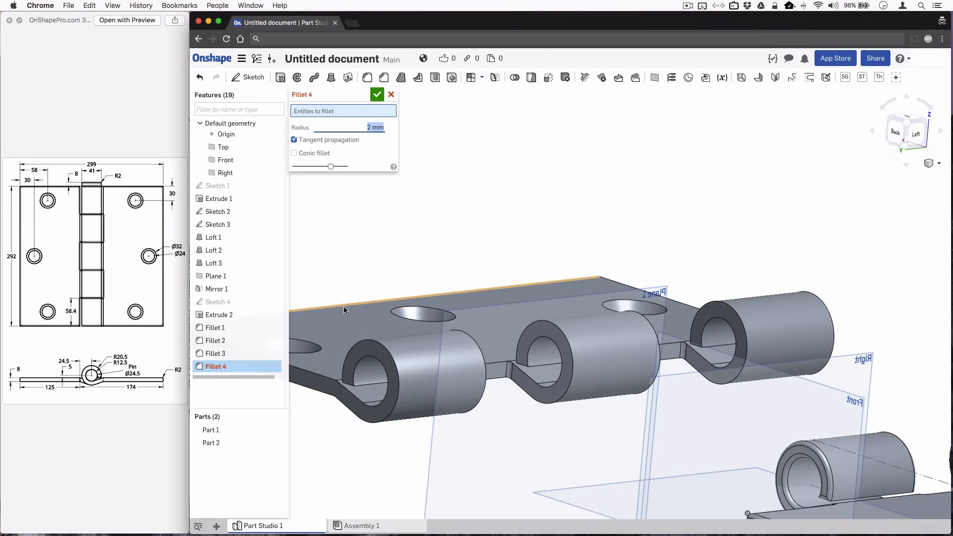
pyautogui.click(521, 366)
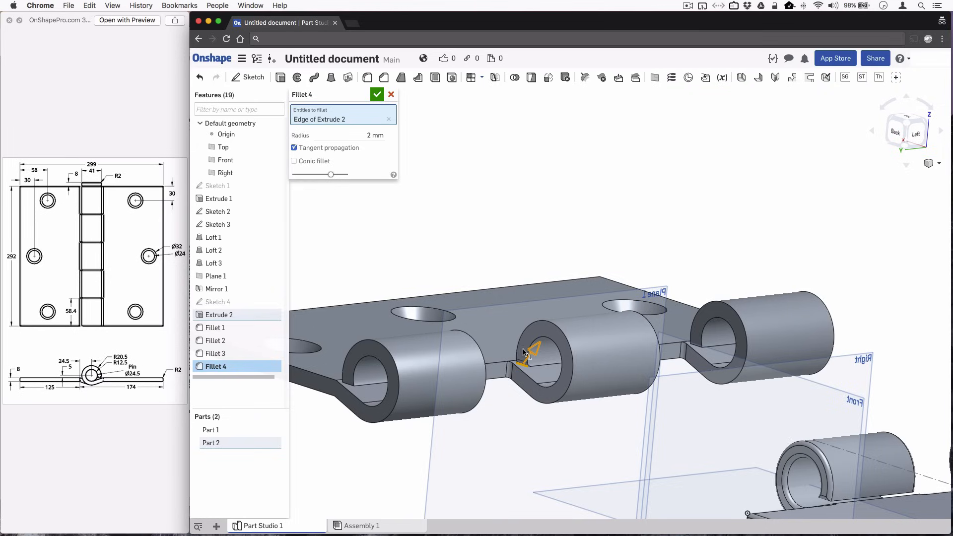
pyautogui.click(511, 364)
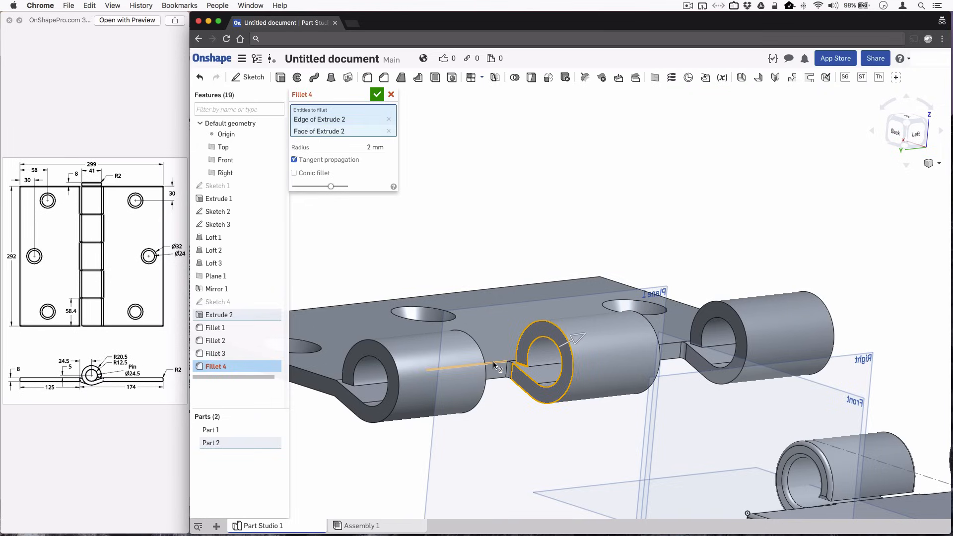
pyautogui.click(494, 364)
pyautogui.click(493, 378)
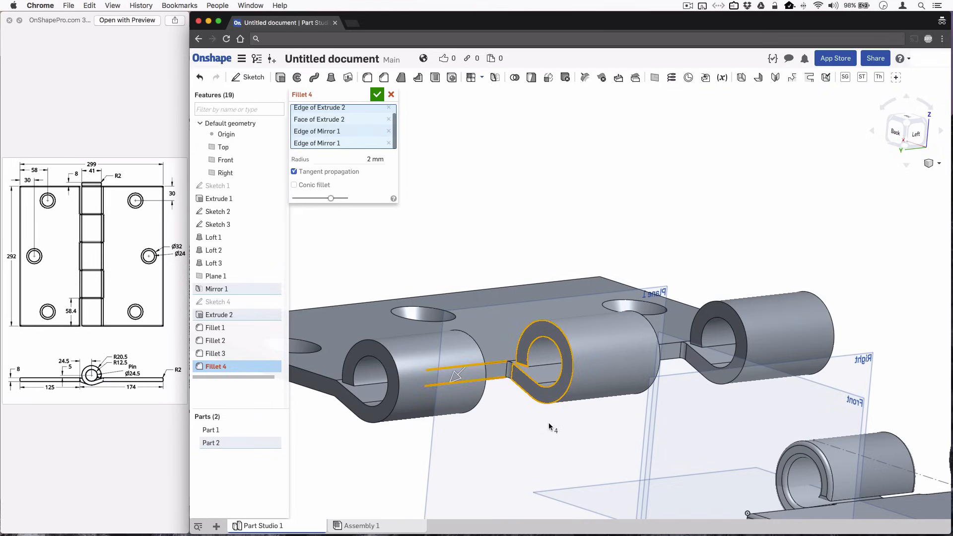
# Add the front notch's upper and lower edges, the front knuckle's rear-facing end face, and the rear knuckle's slit edge and outer end face to the fillet.
pyautogui.click(667, 342)
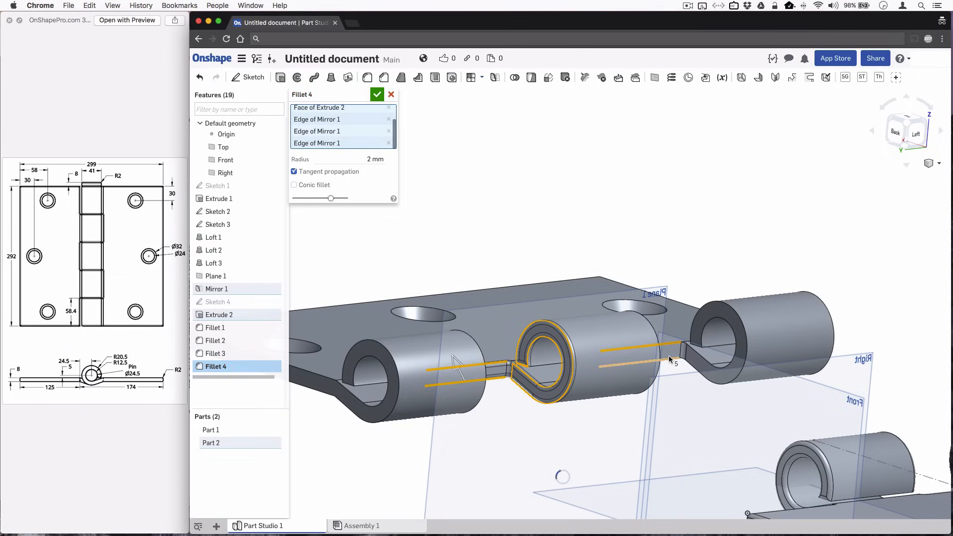
pyautogui.click(668, 357)
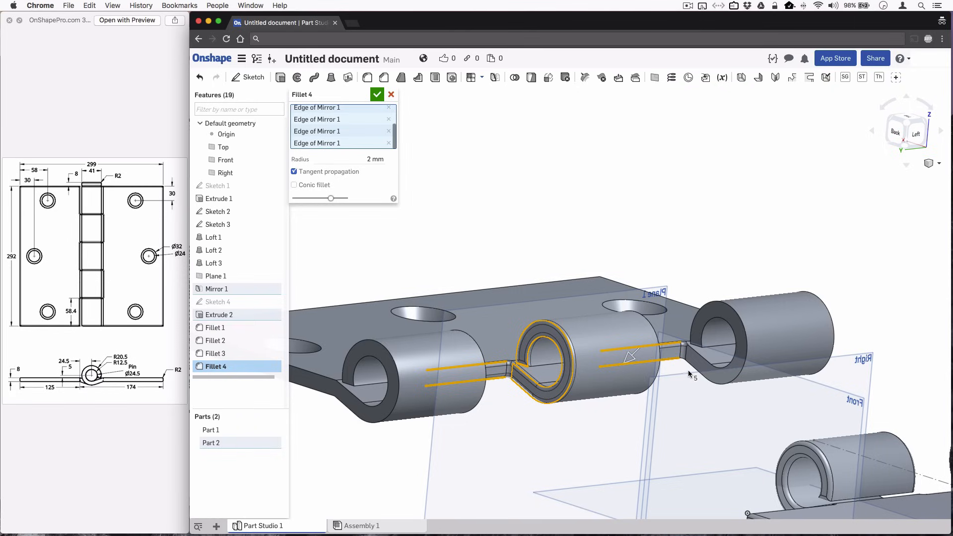
pyautogui.click(696, 344)
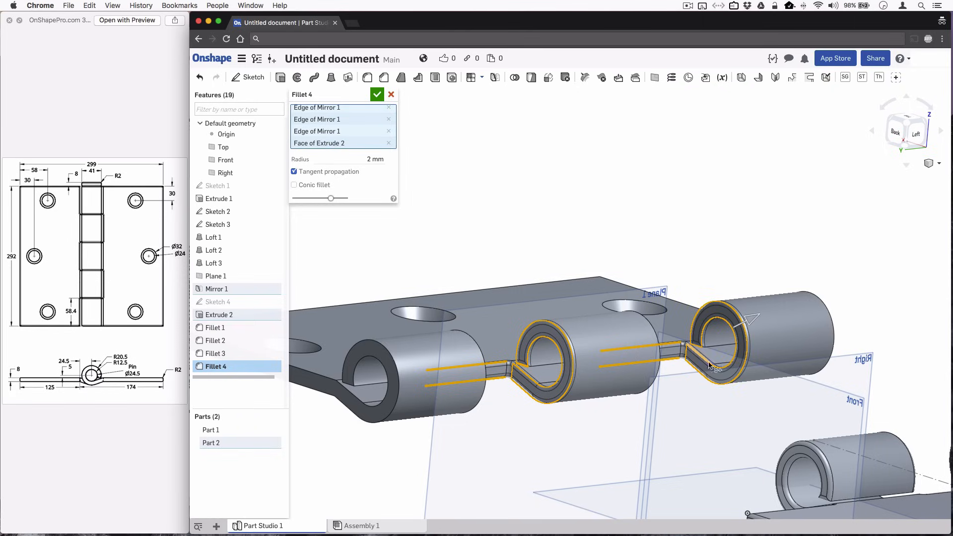
pyautogui.click(347, 385)
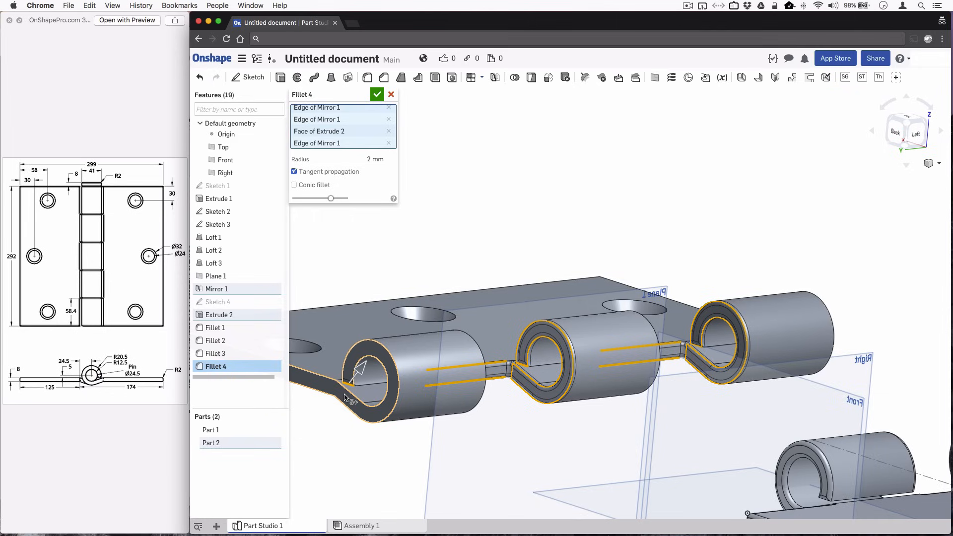
pyautogui.click(525, 472)
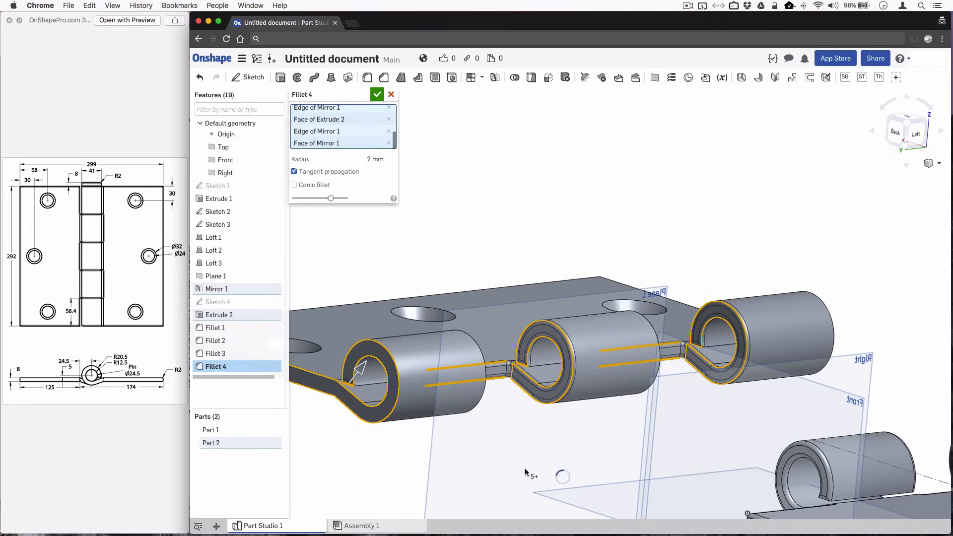
# Add the front-facing end faces and slit edges of the second leaf's rear and middle knuckles to the fillet.
pyautogui.moveTo(525, 468); pyautogui.dragTo(634, 362, button='right')
pyautogui.scroll(-3, 523, 426)
pyautogui.scroll(3, 539, 407)
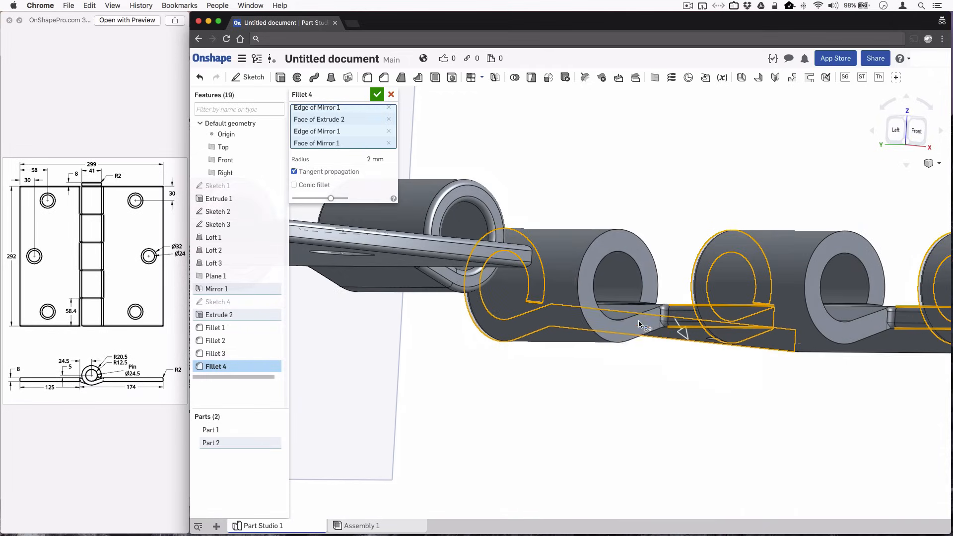
pyautogui.click(646, 304)
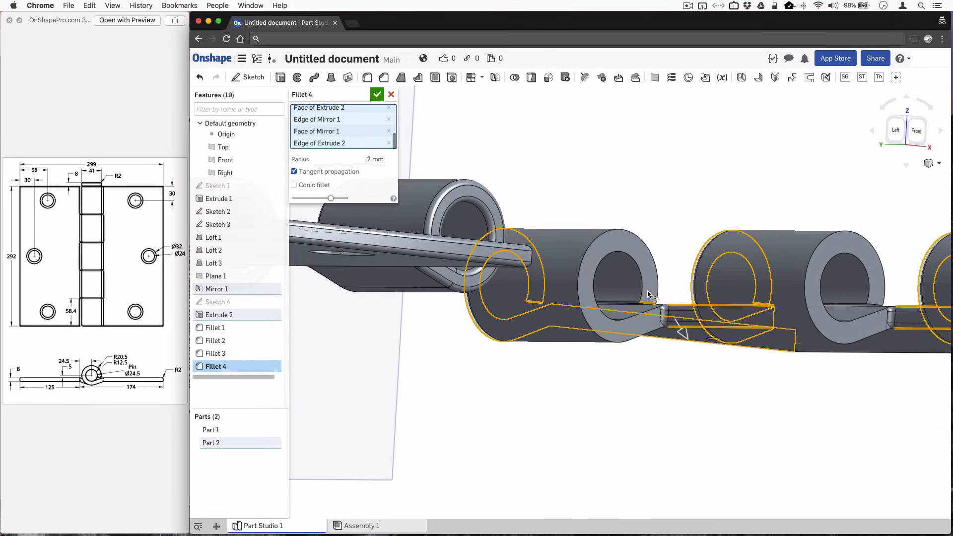
pyautogui.click(648, 291)
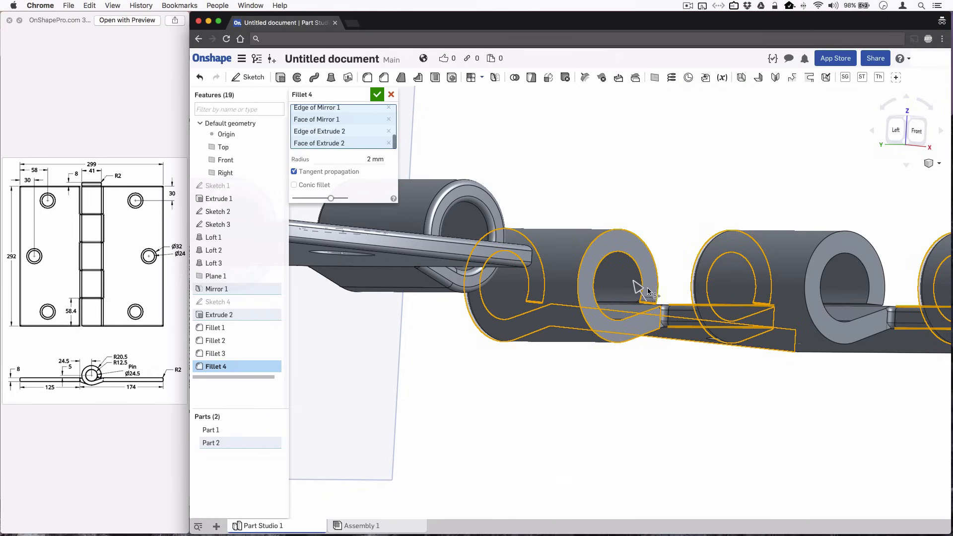
pyautogui.click(876, 299)
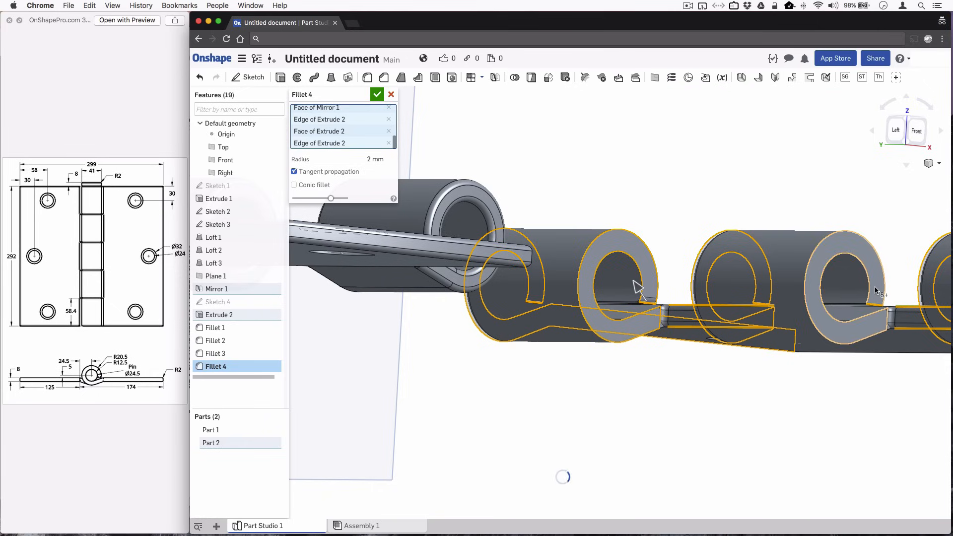
pyautogui.click(876, 291)
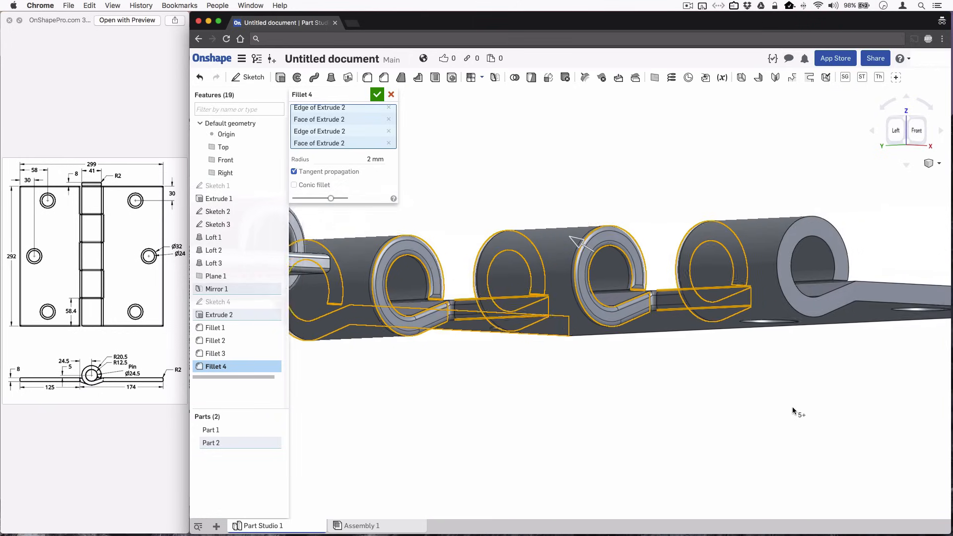
# Add the front knuckle's slit edge, the leaf's front end face and the plate's long outer edges, and finish the 2 mm fillet.
pyautogui.click(808, 284)
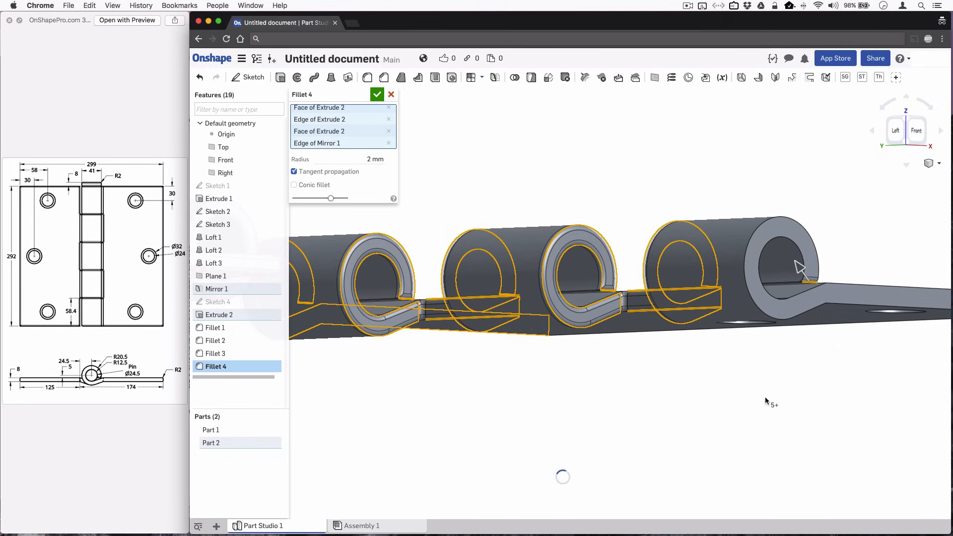
pyautogui.click(812, 248)
pyautogui.moveTo(850, 380); pyautogui.dragTo(649, 324, button='right')
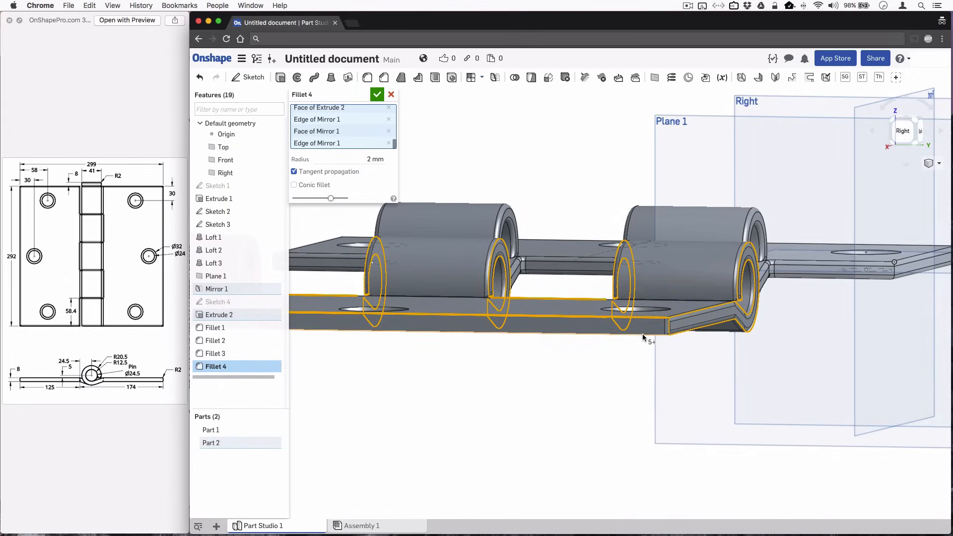
pyautogui.click(642, 335)
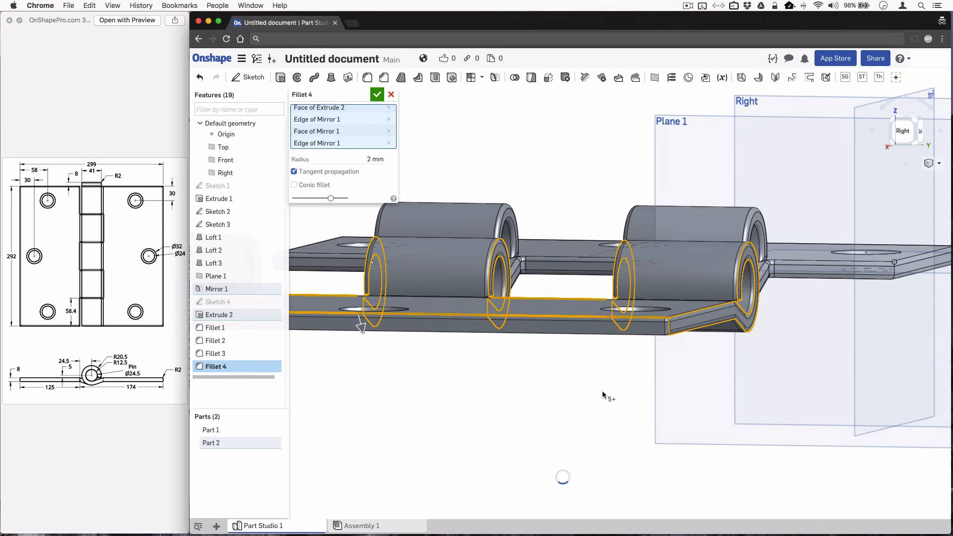
pyautogui.press('Left')
pyautogui.press('Left')
pyautogui.press('Left')
pyautogui.press('Left')
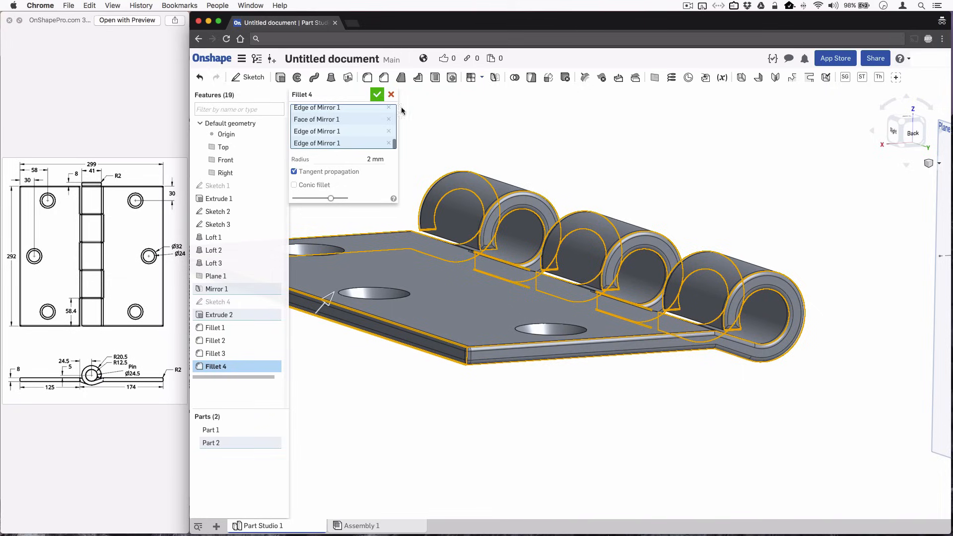
pyautogui.press('Return')
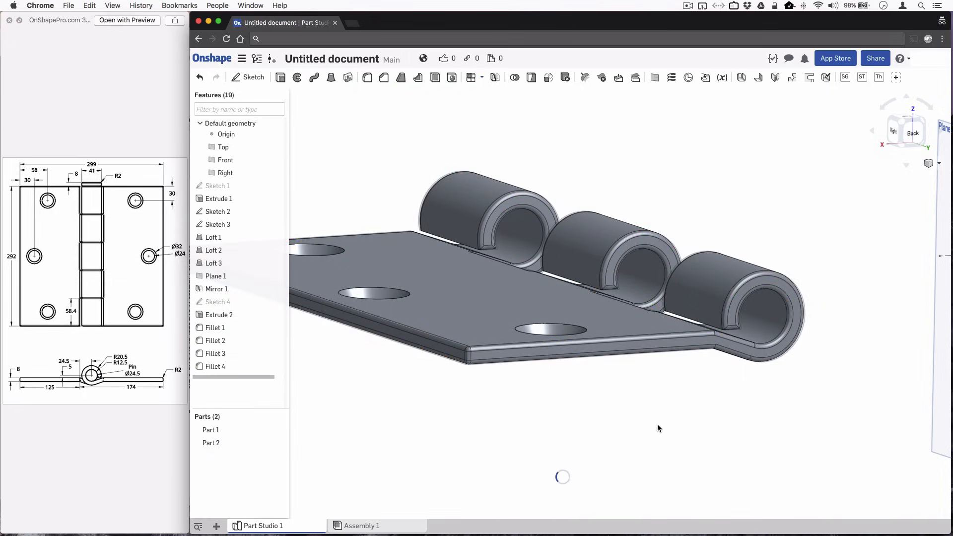
# Examine the filleted knuckles and edges of both leaves from all sides and return to the isometric view.
pyautogui.press('Left')
pyautogui.press('Left')
pyautogui.press('Left')
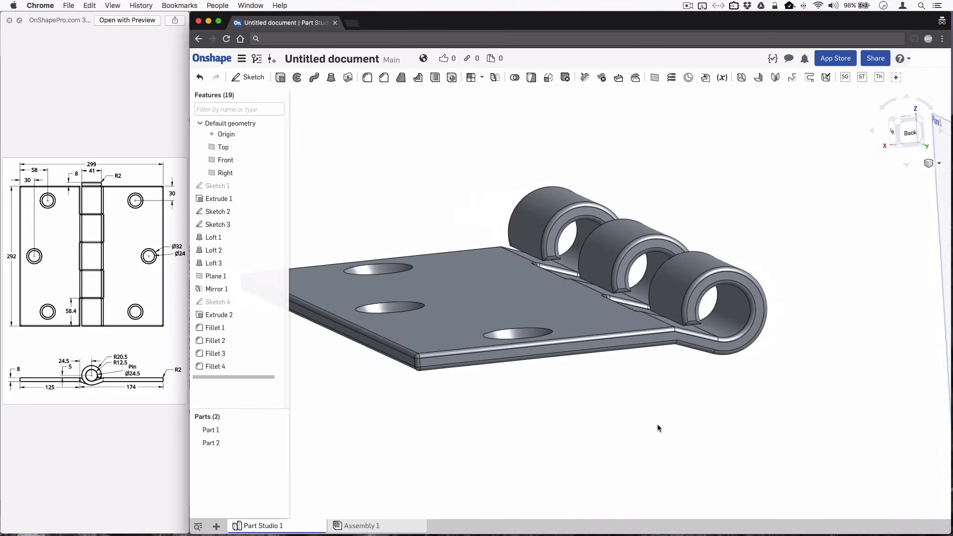
pyautogui.press('Left')
pyautogui.press('Left')
pyautogui.press('Left')
pyautogui.press('Left')
pyautogui.press('Left')
pyautogui.press('Left')
pyautogui.press('Left')
pyautogui.press('Left')
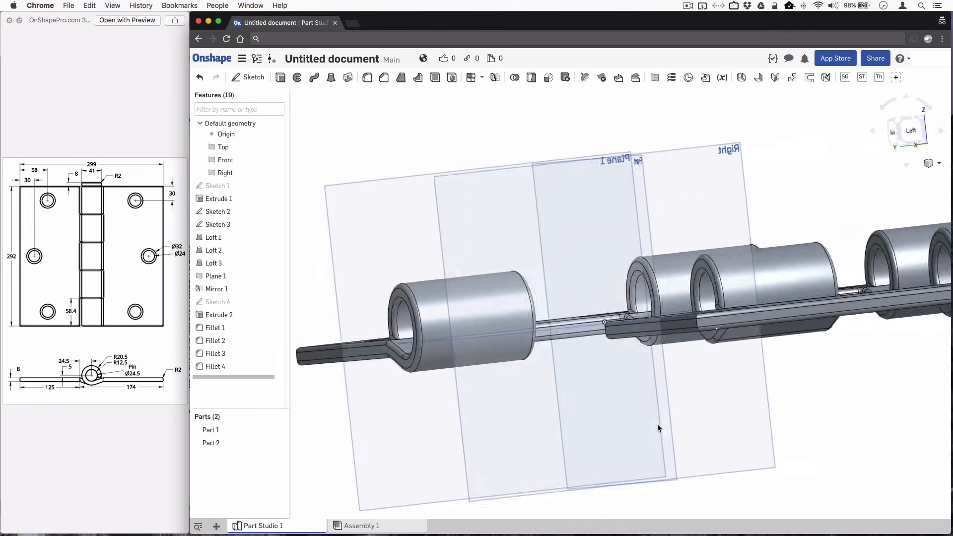
pyautogui.press('Left')
pyautogui.press('Left')
pyautogui.press('Left')
pyautogui.press('Left')
pyautogui.press('Left')
pyautogui.press('Left')
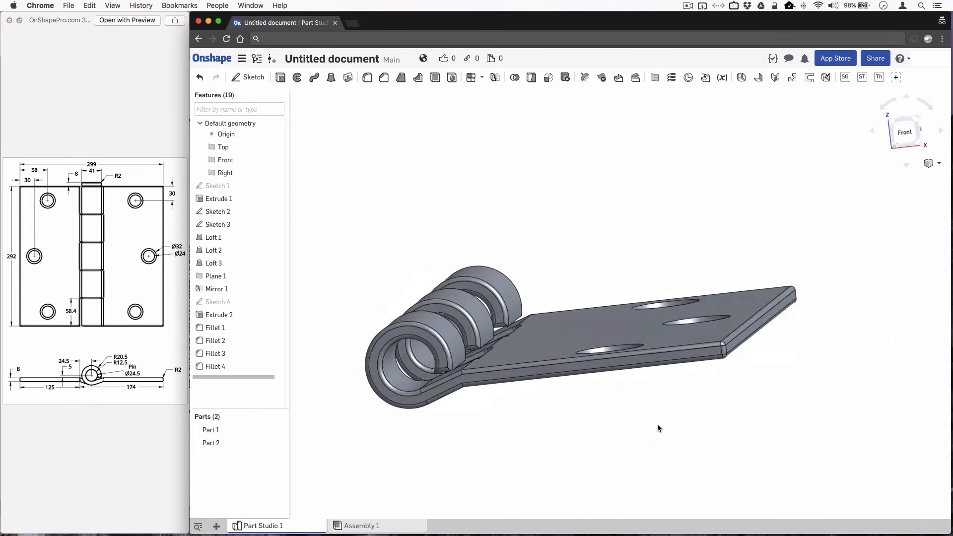
pyautogui.press('Left')
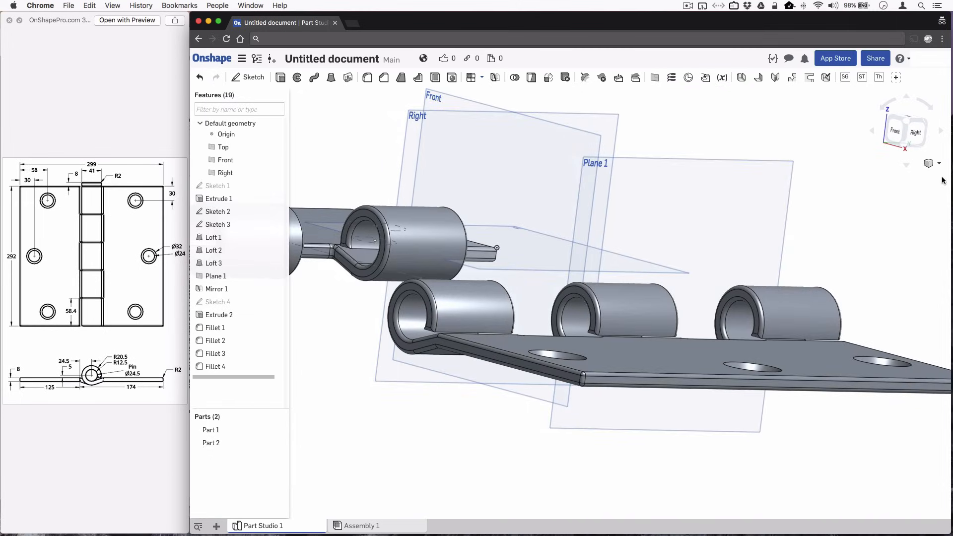
pyautogui.click(940, 165)
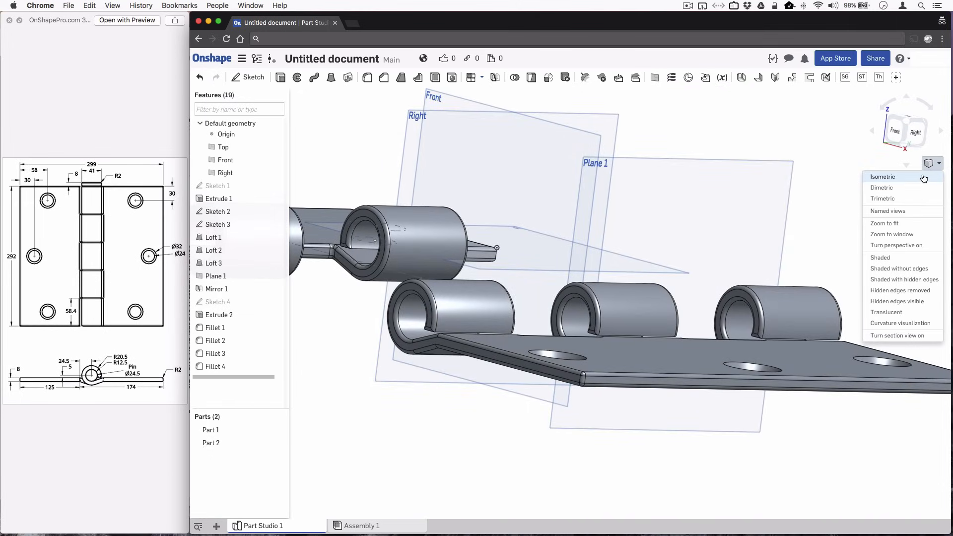
pyautogui.click(922, 179)
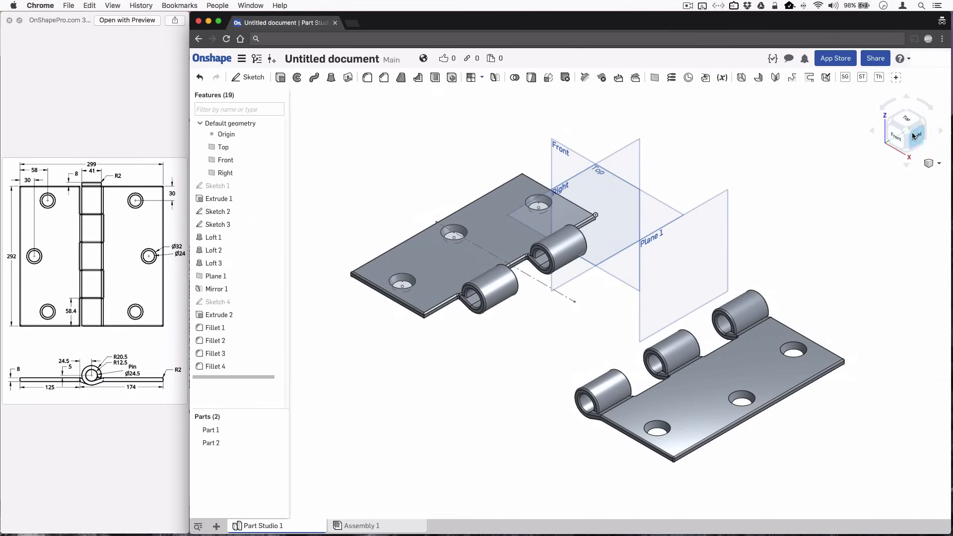
# Start a Transform by XYZ on the second leaf and shift it about -152 mm along X toward the first leaf.
pyautogui.click(896, 141)
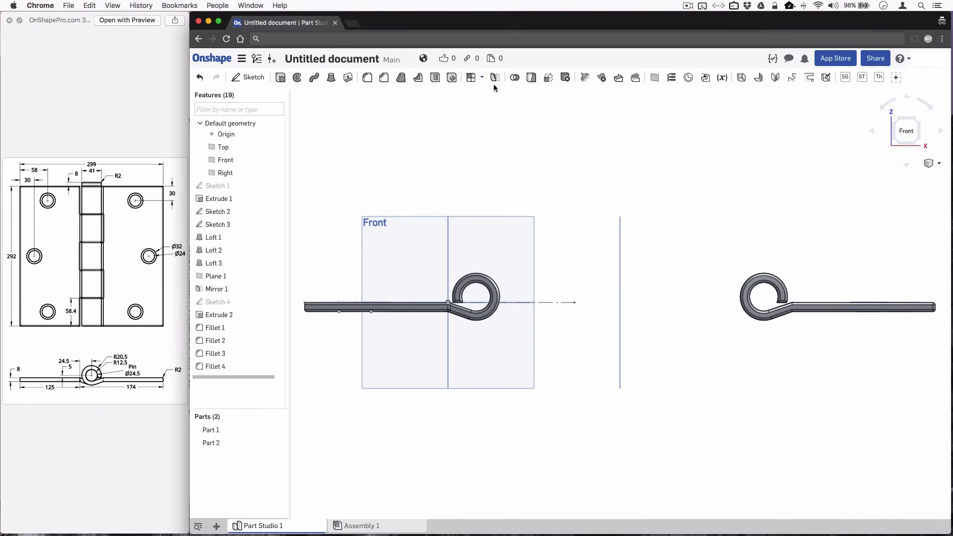
pyautogui.click(546, 78)
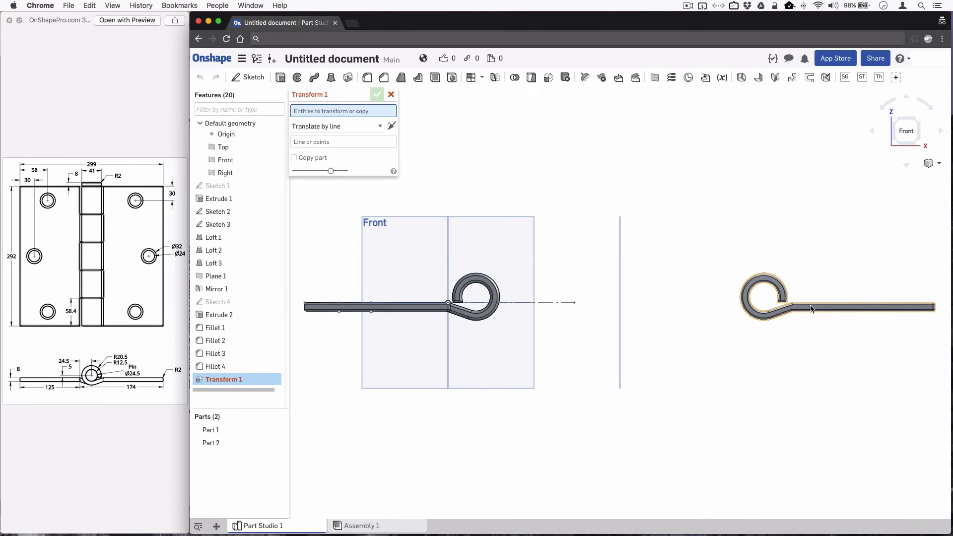
pyautogui.click(790, 296)
pyautogui.click(350, 134)
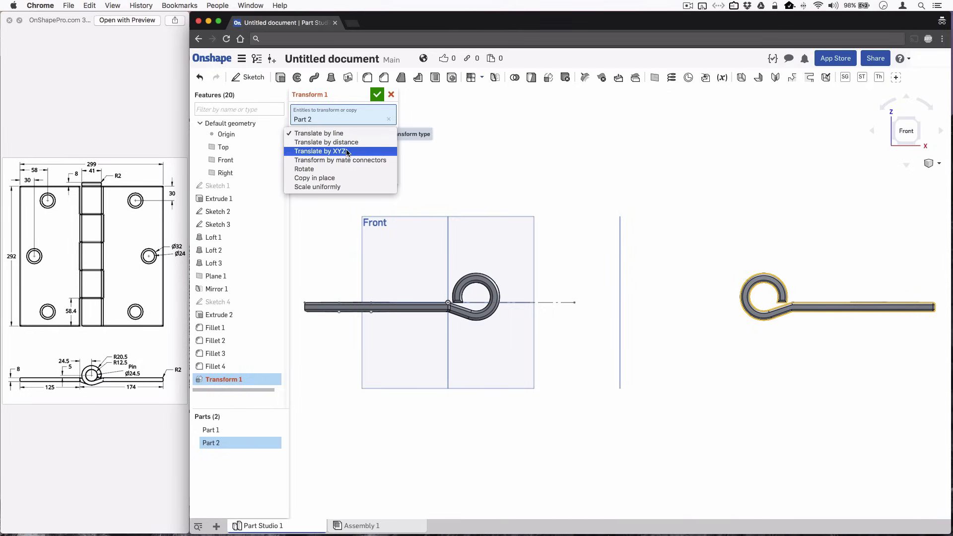
pyautogui.click(347, 151)
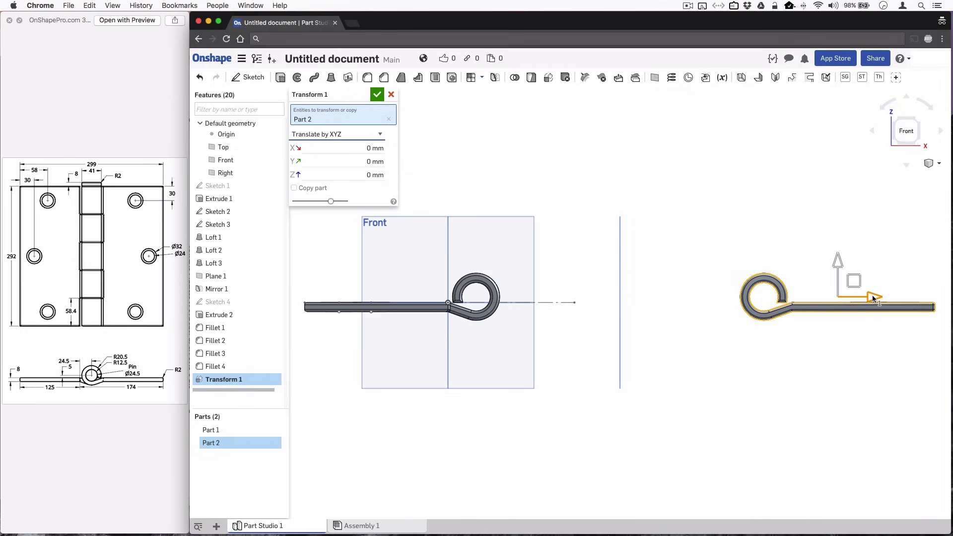
pyautogui.moveTo(873, 296); pyautogui.dragTo(611, 294)
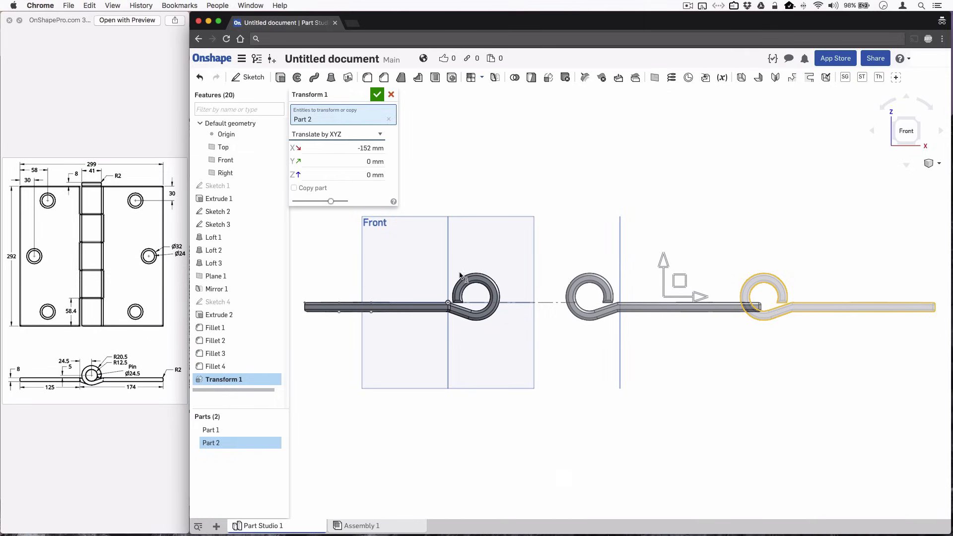
# Set the second leaf's X translation to -251 mm and finish the transform.
pyautogui.click(378, 148)
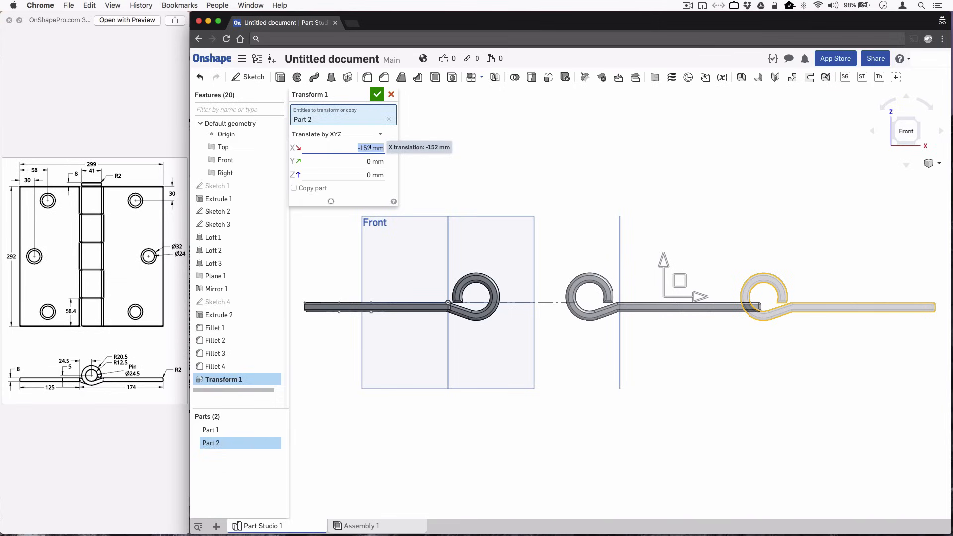
pyautogui.write('-251')
pyautogui.press('Return')
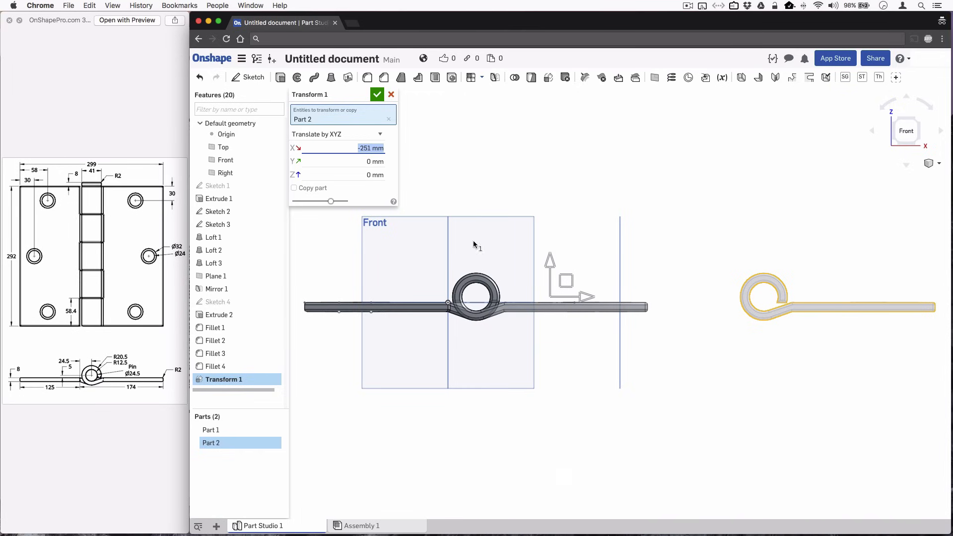
pyautogui.moveTo(579, 297); pyautogui.dragTo(484, 278, button='right')
pyautogui.click(377, 94)
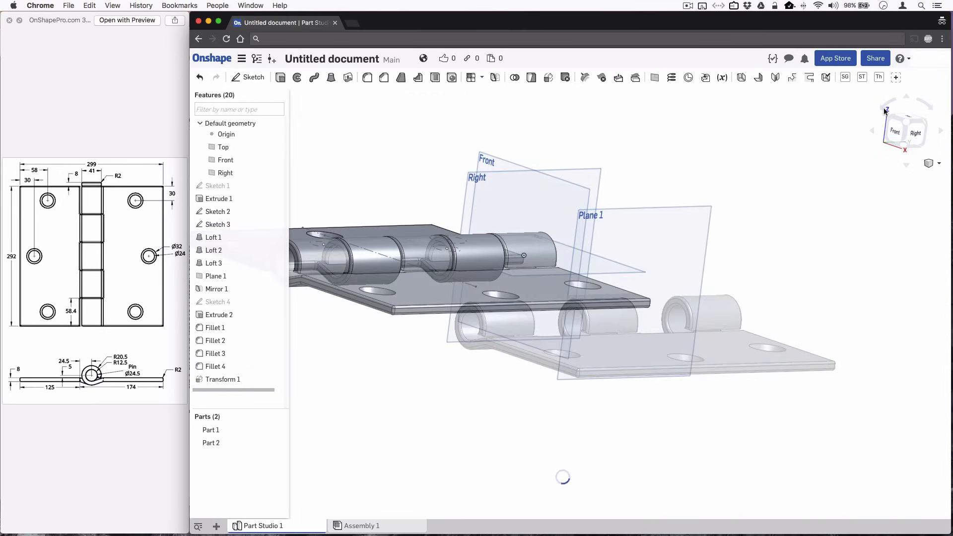
# Hide Plane 1 and the default Top, Front and Right planes, with the model in isometric view.
pyautogui.click(928, 170)
pyautogui.click(904, 177)
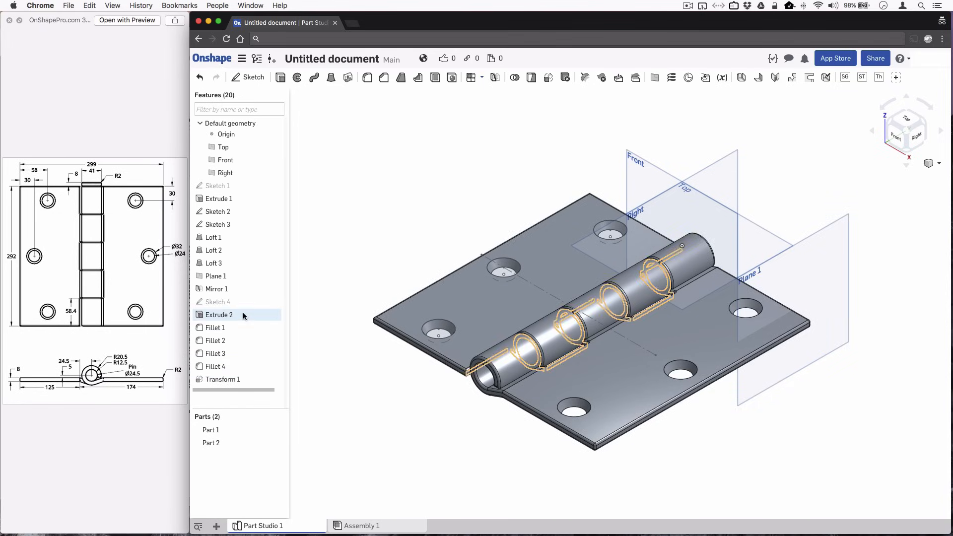
pyautogui.click(275, 276)
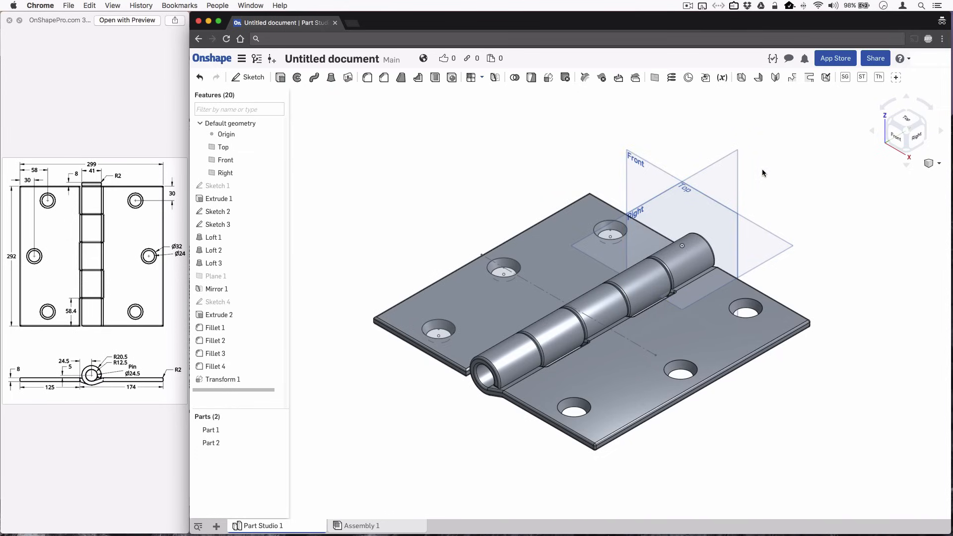
pyautogui.press('p')
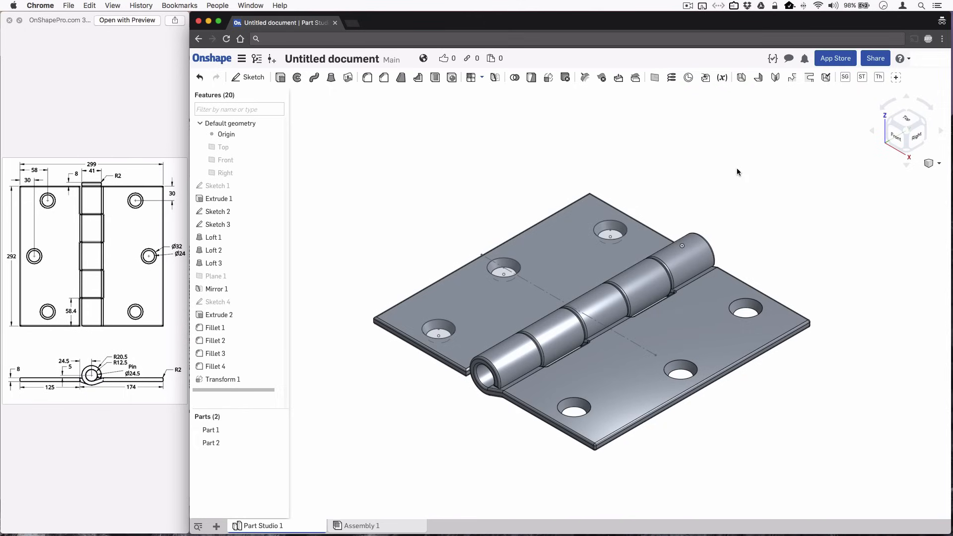
# Start a sketch on the outer end face of the second leaf's rear knuckle.
pyautogui.click(247, 77)
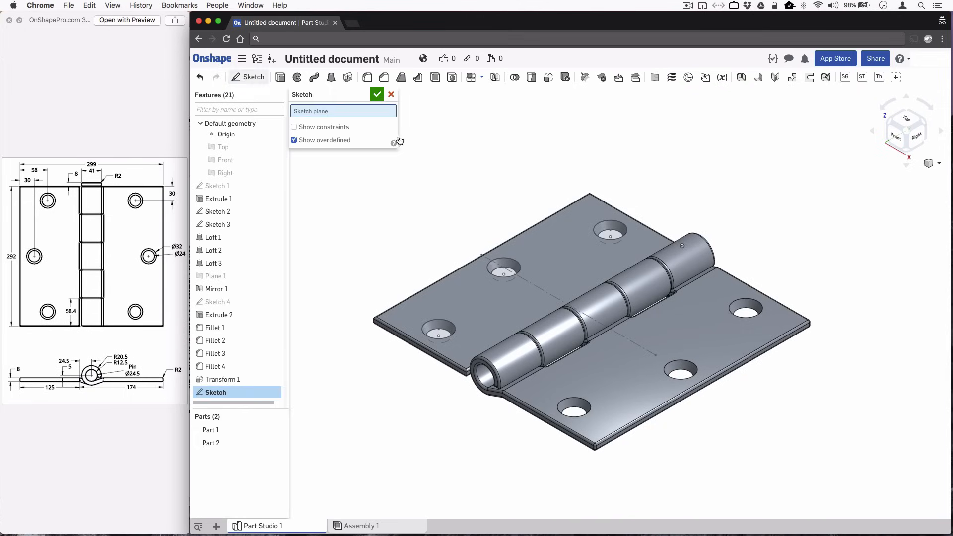
pyautogui.moveTo(774, 220); pyautogui.dragTo(581, 329, button='right')
pyautogui.moveTo(582, 329); pyautogui.dragTo(612, 317, button='middle')
pyautogui.scroll(3, 612, 318)
pyautogui.scroll(3, 616, 308)
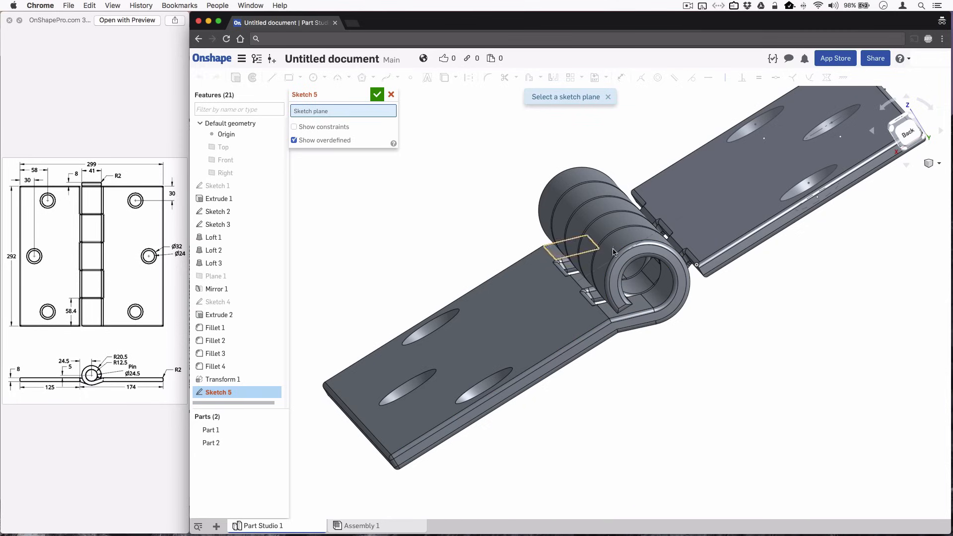
pyautogui.click(642, 253)
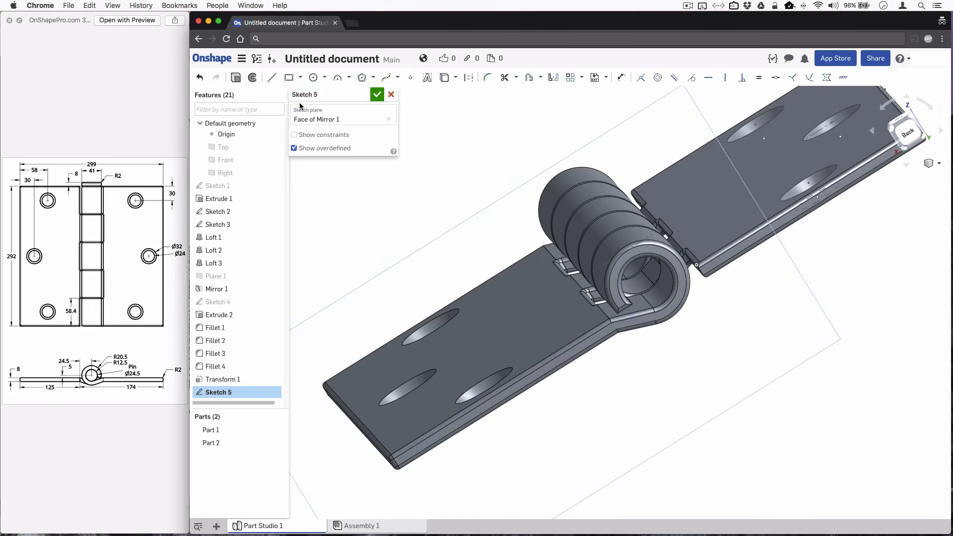
# Sketch a circle for the pin centred on the knuckle bore and set its diameter to 24.5 mm.
pyautogui.click(313, 82)
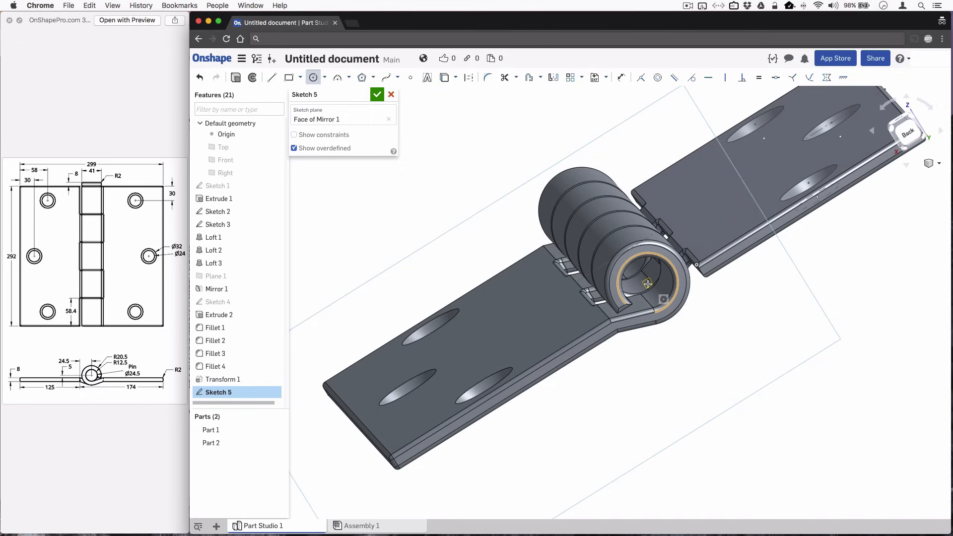
pyautogui.click(648, 282)
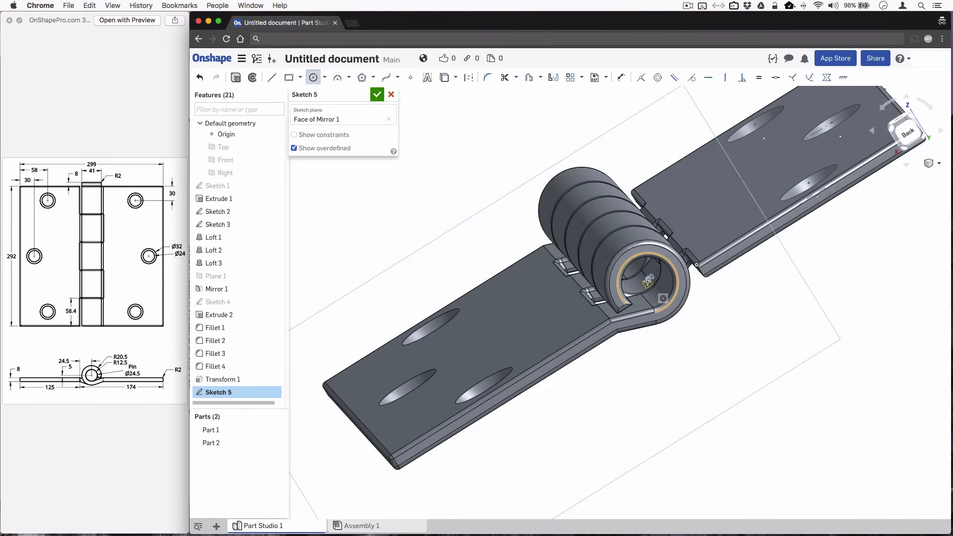
pyautogui.click(620, 263)
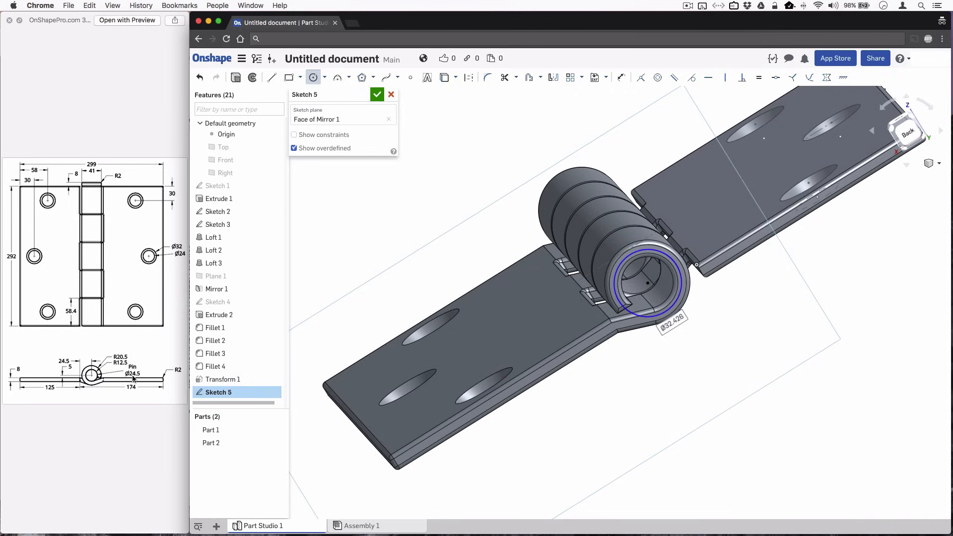
pyautogui.doubleClick(673, 323)
pyautogui.write('24.5')
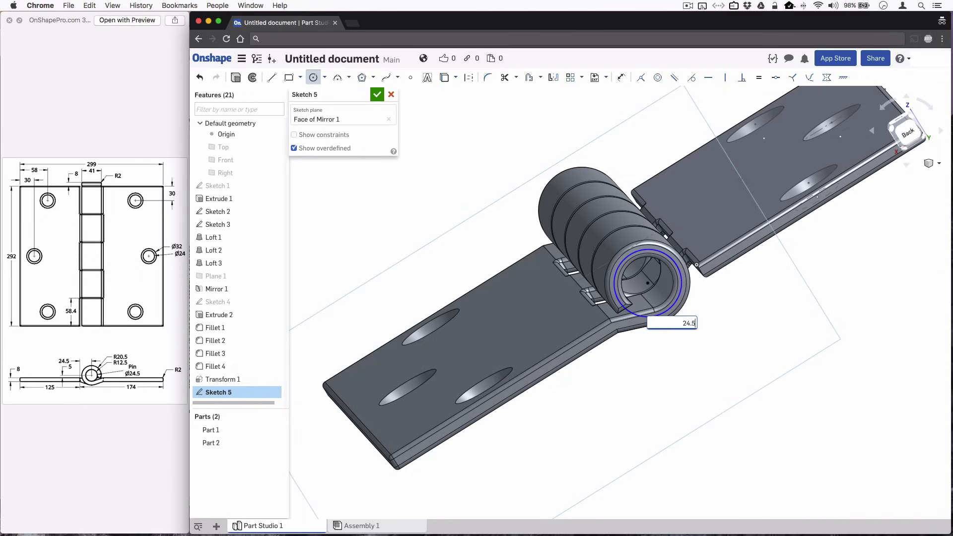
pyautogui.press('Return')
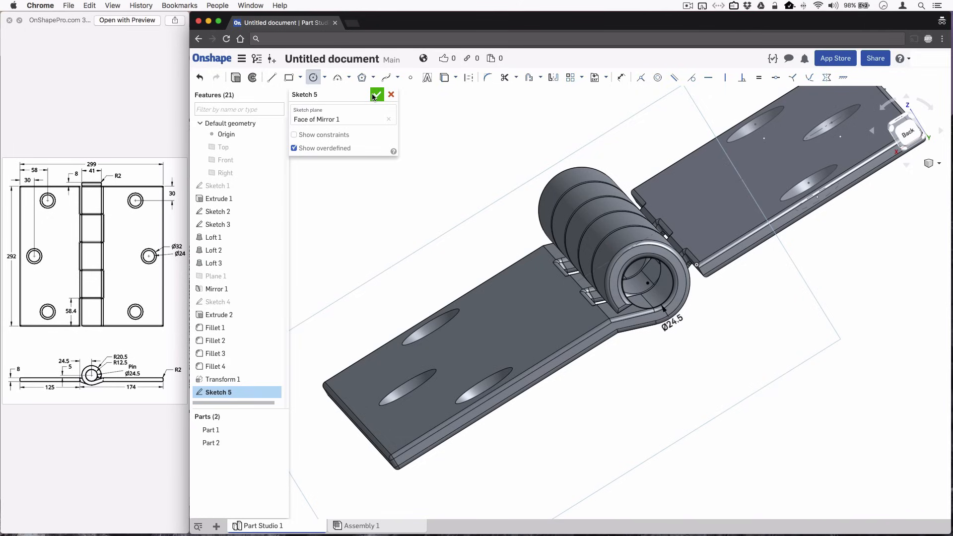
# Extrude the pin circle as a new solid 292 mm deep, with the direction reversed to run through the knuckles.
pyautogui.click(235, 78)
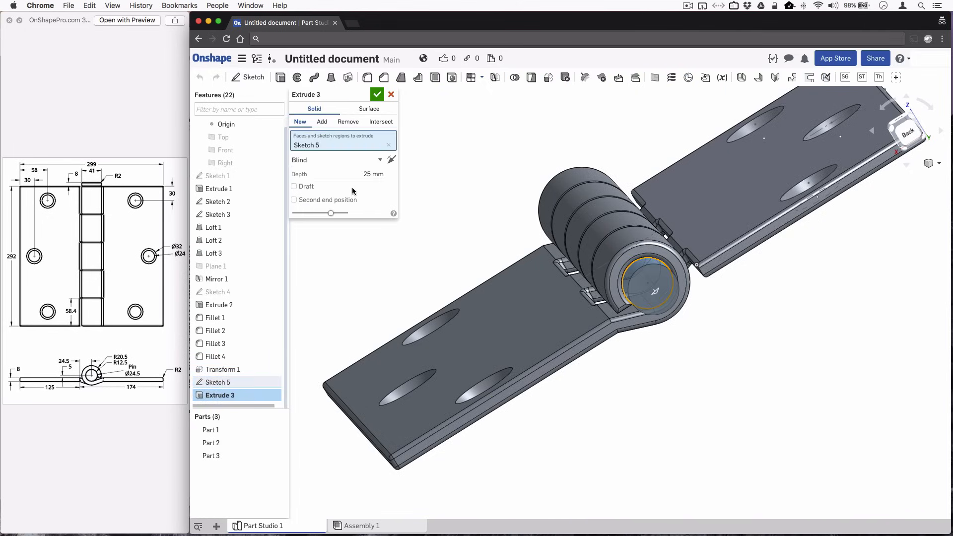
pyautogui.moveTo(575, 279); pyautogui.dragTo(682, 303, button='right')
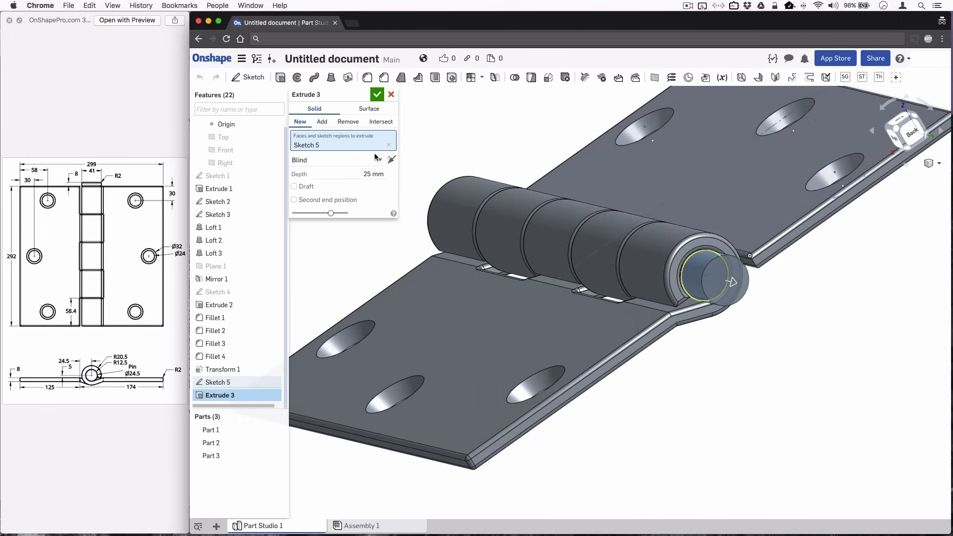
pyautogui.click(391, 159)
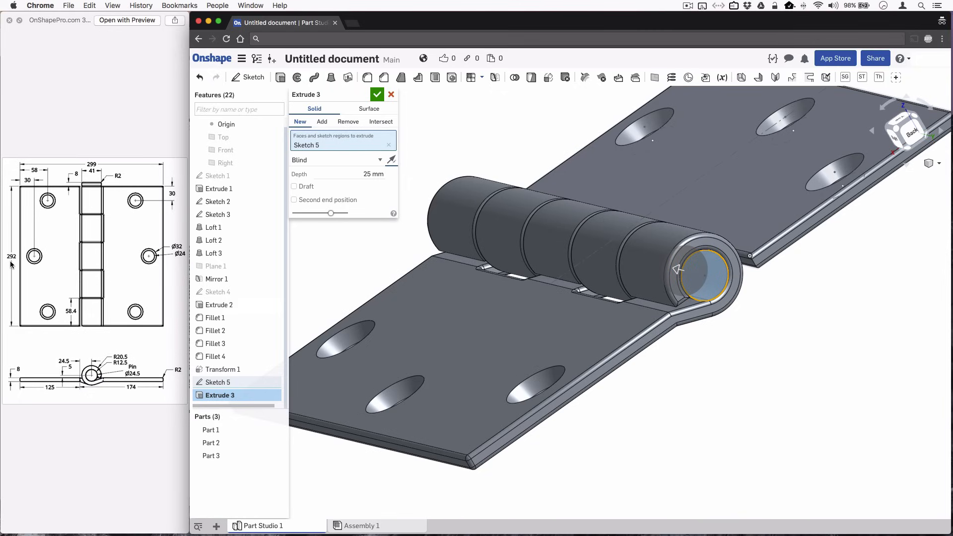
pyautogui.click(373, 174)
pyautogui.write('292')
pyautogui.press('Return')
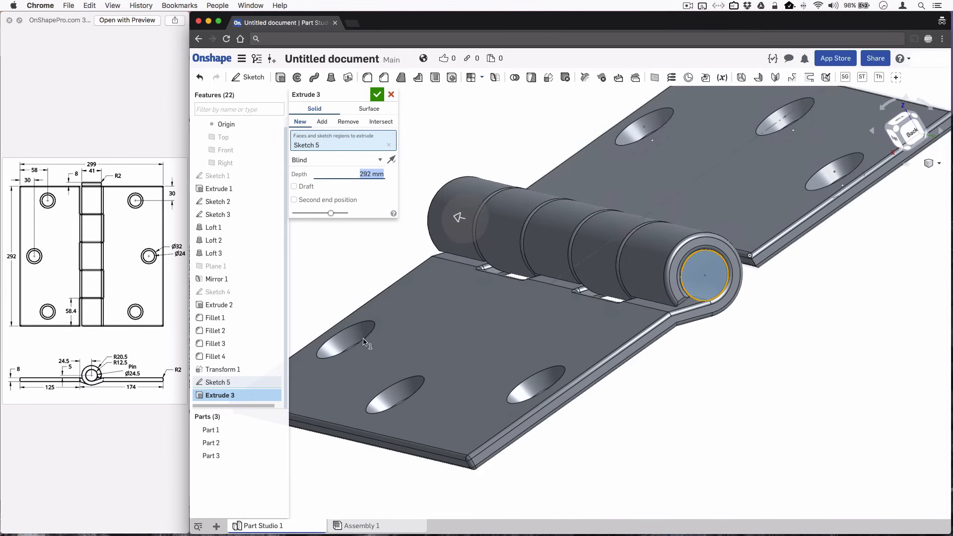
# Hide both leaves to check the pin extrusion's length, show them again, and finish the extrude.
pyautogui.moveTo(686, 303); pyautogui.dragTo(745, 282, button='right')
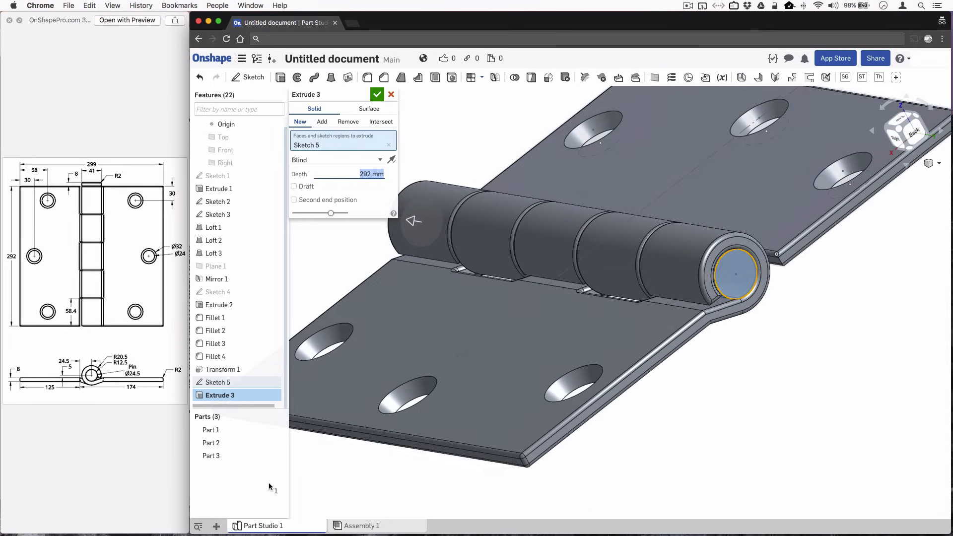
pyautogui.click(276, 430)
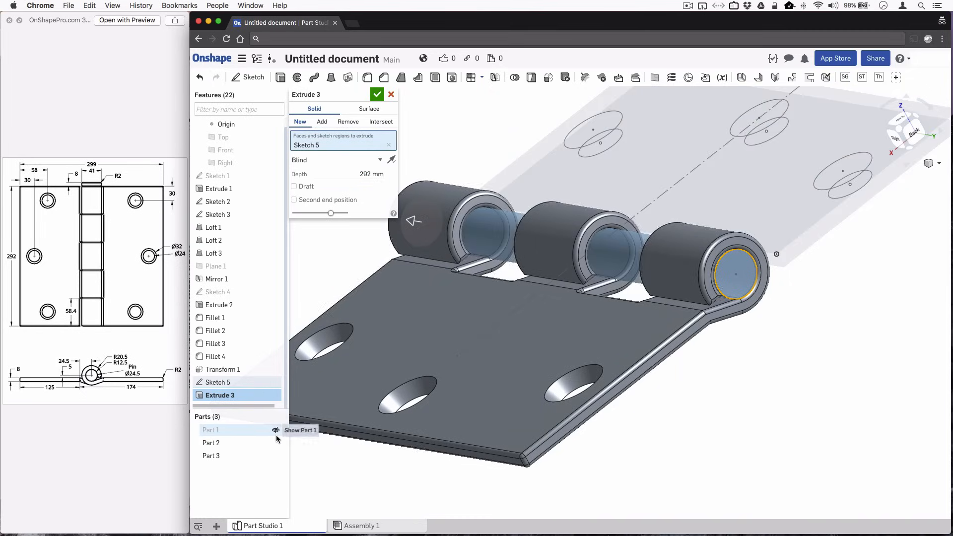
pyautogui.click(276, 444)
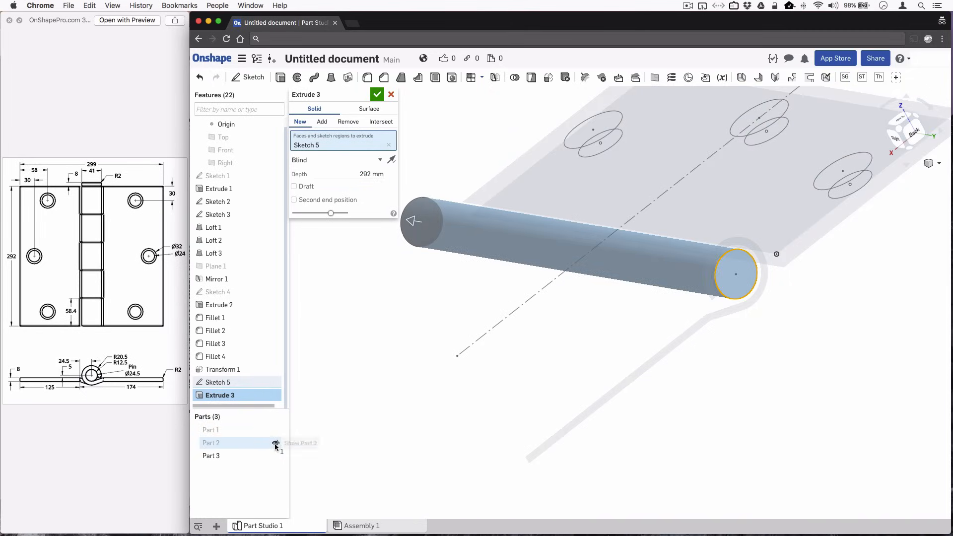
pyautogui.click(275, 444)
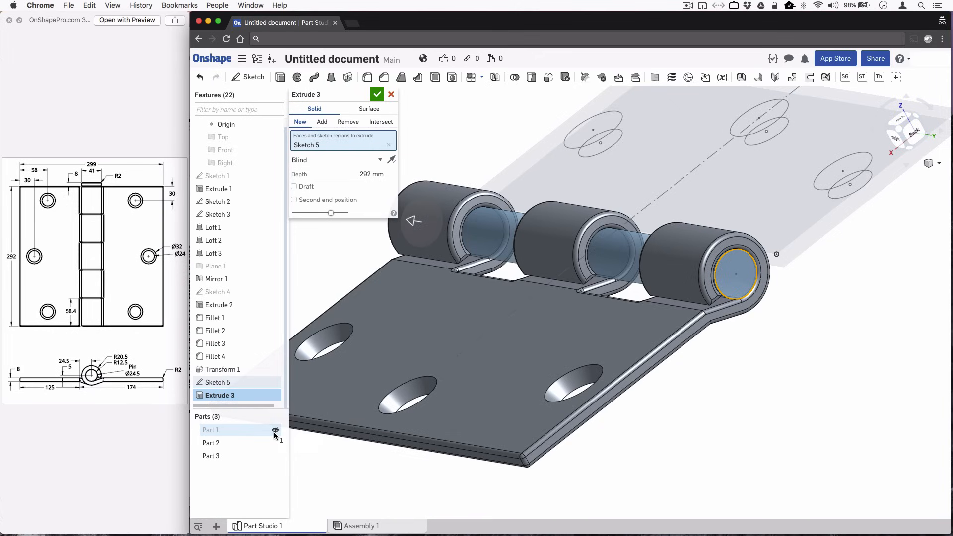
pyautogui.click(276, 430)
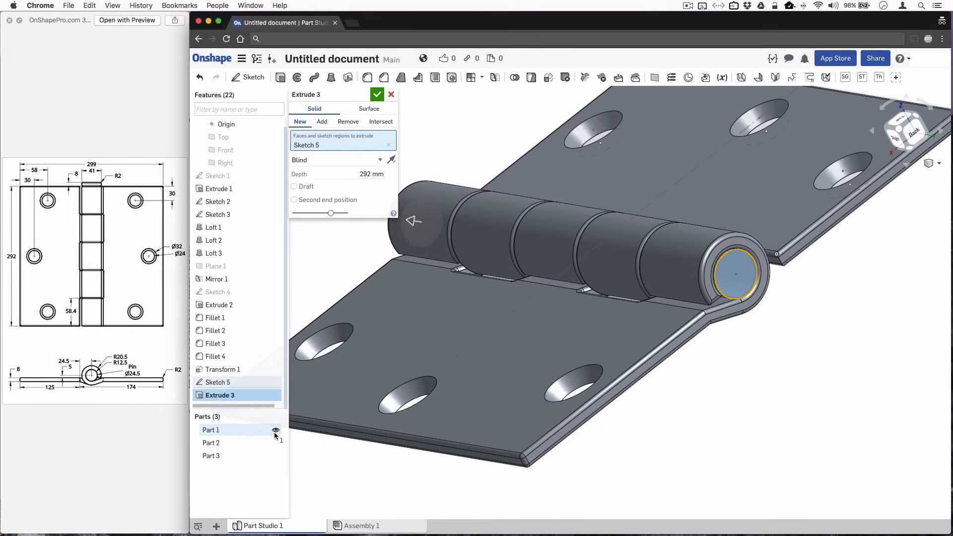
pyautogui.click(376, 95)
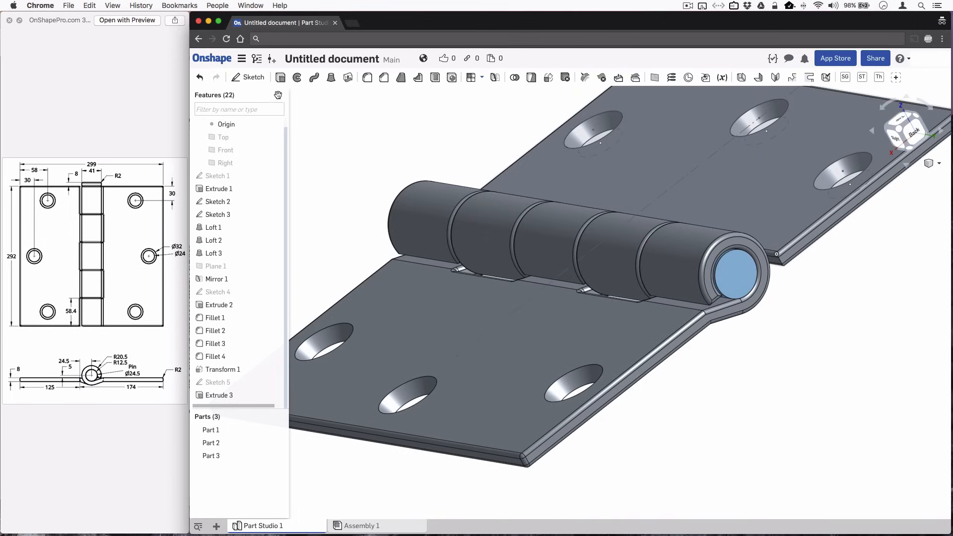
# On the pin's rear end face, sketch a circle for the pin head centred on the pin and set its diameter to 41 mm.
pyautogui.click(258, 80)
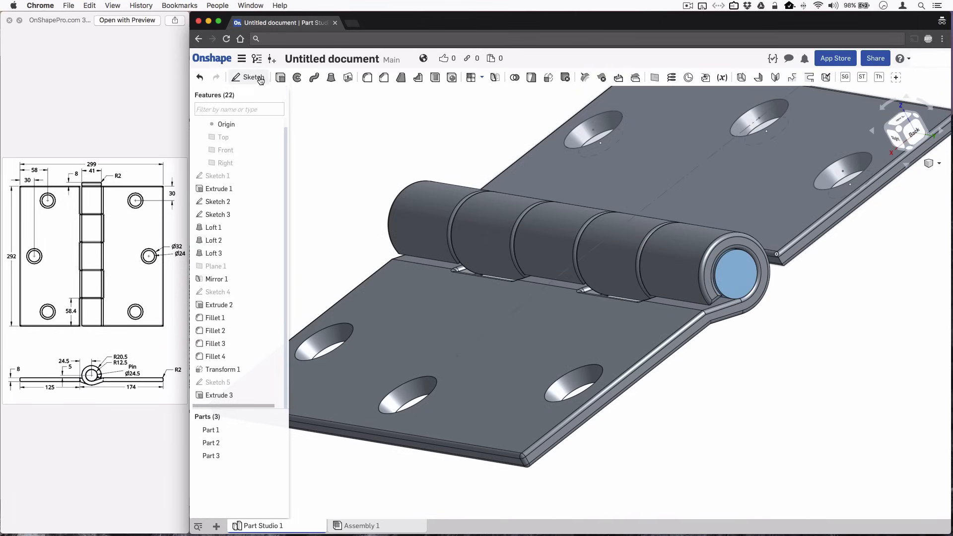
pyautogui.click(734, 276)
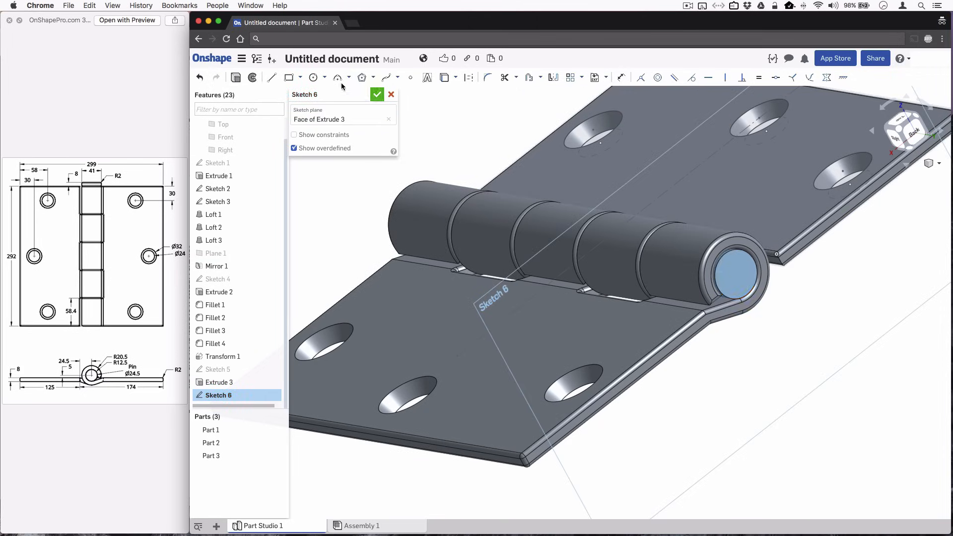
pyautogui.click(315, 79)
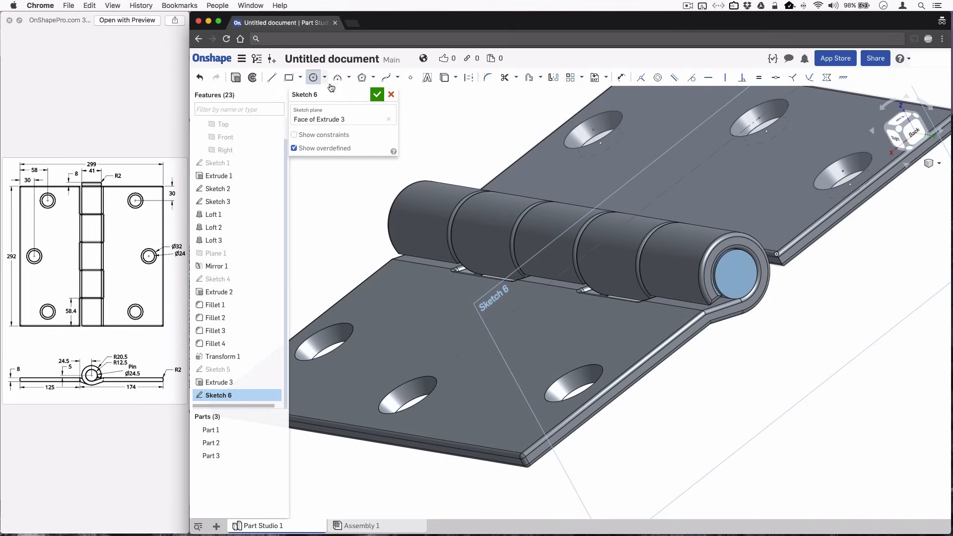
pyautogui.click(737, 274)
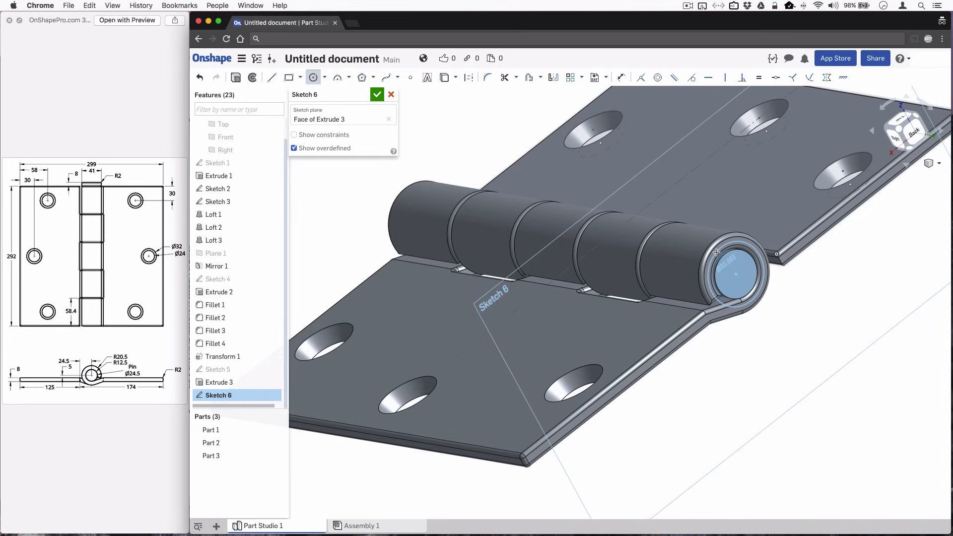
pyautogui.click(716, 253)
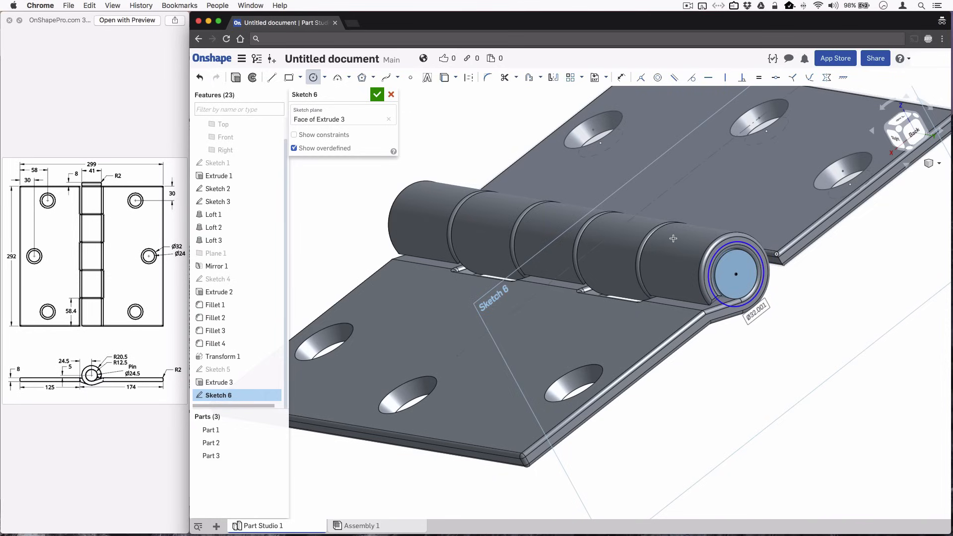
pyautogui.doubleClick(755, 312)
pyautogui.write('41')
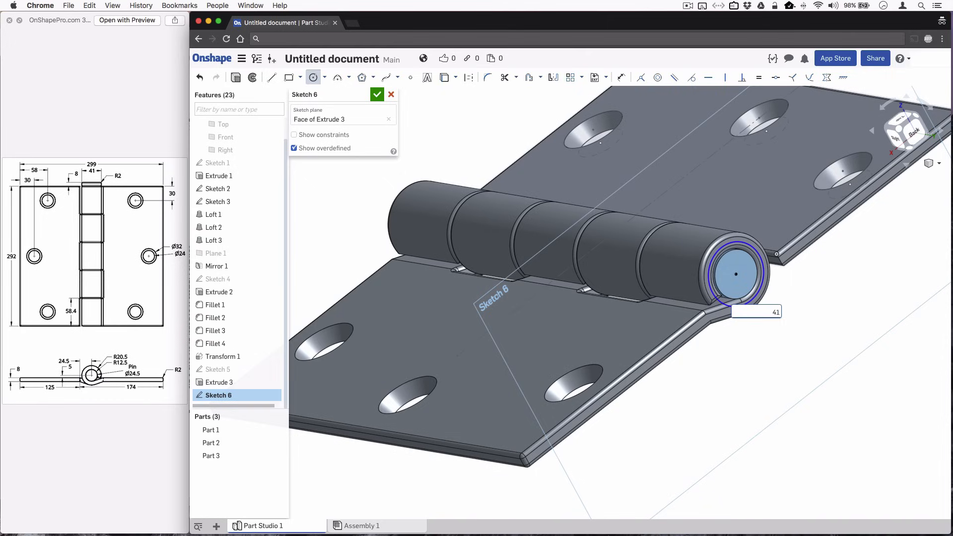
pyautogui.press('Return')
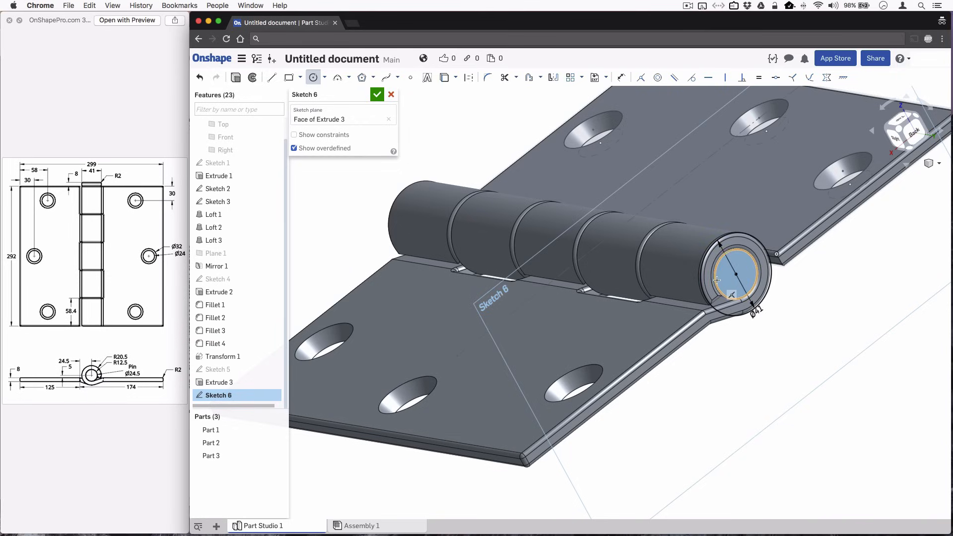
# Extrude the pin head circle 8 mm outward and add it to the pin body, Part 3.
pyautogui.click(236, 78)
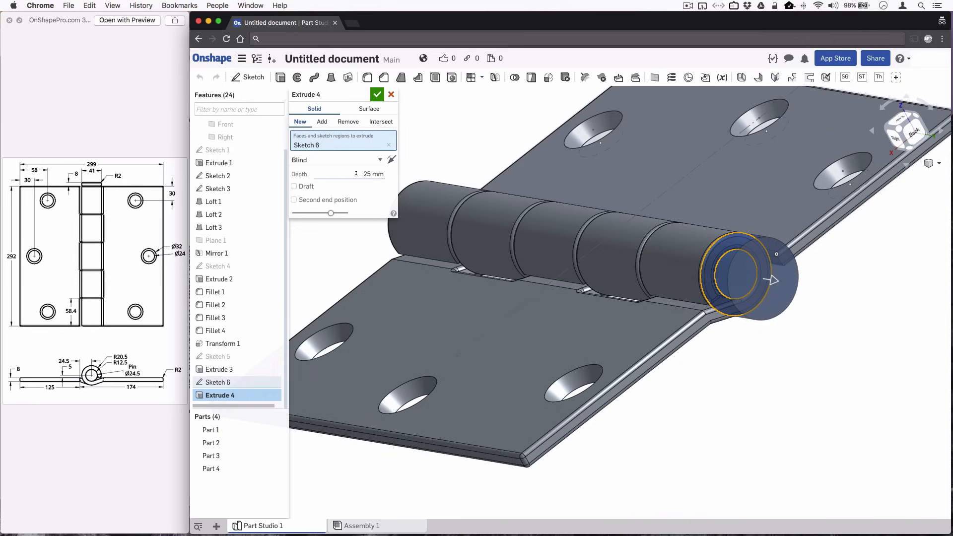
pyautogui.click(373, 175)
pyautogui.press('Return')
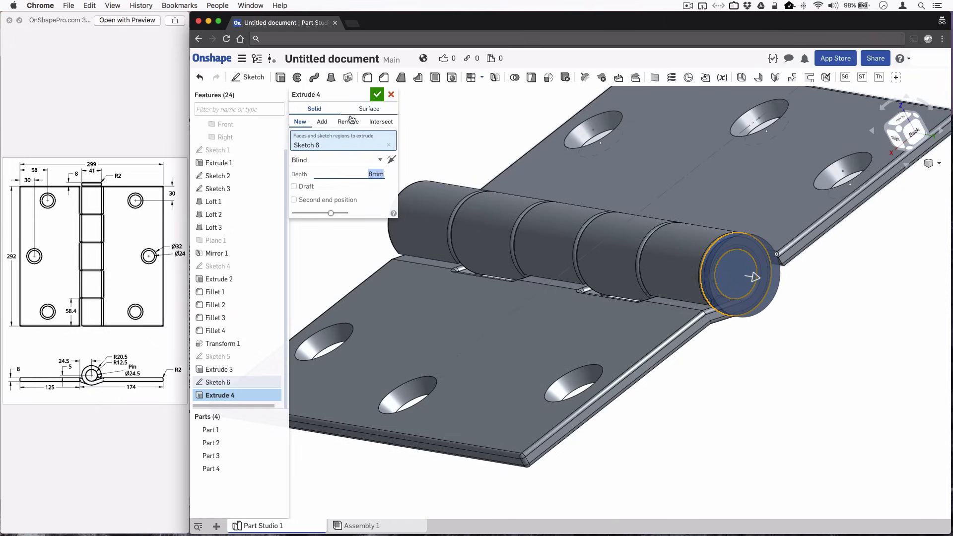
pyautogui.click(322, 124)
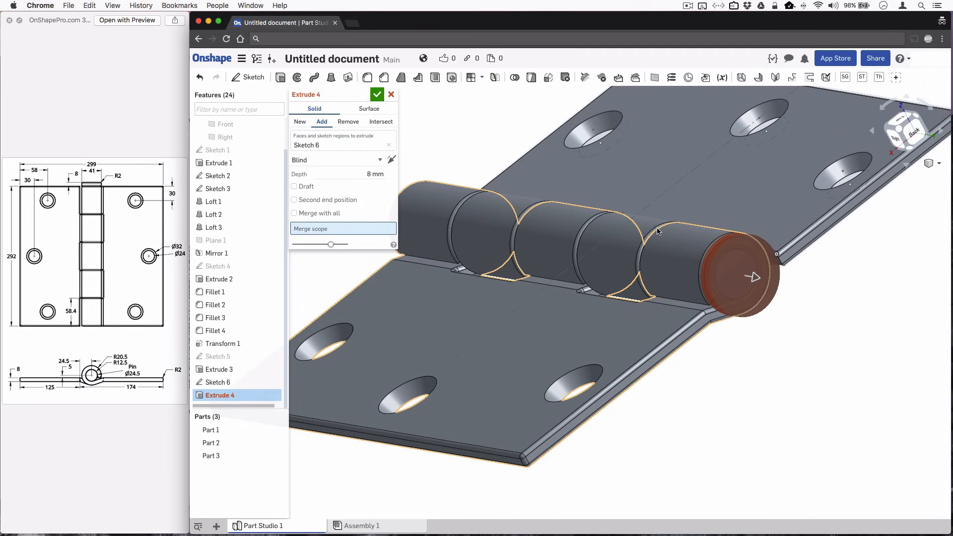
pyautogui.click(210, 457)
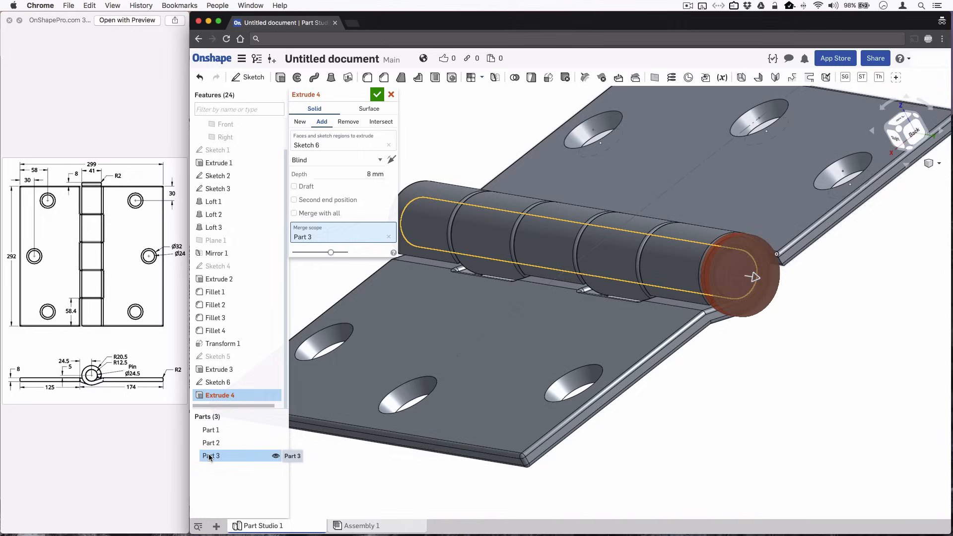
pyautogui.click(378, 94)
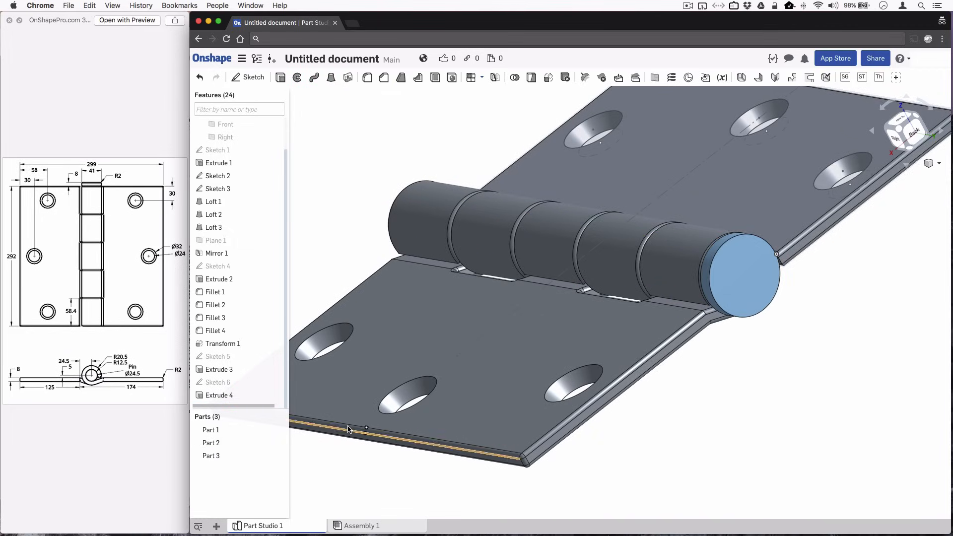
# Hide both leaves to examine the pin with its head, and show the leaves again.
pyautogui.click(275, 442)
pyautogui.click(275, 430)
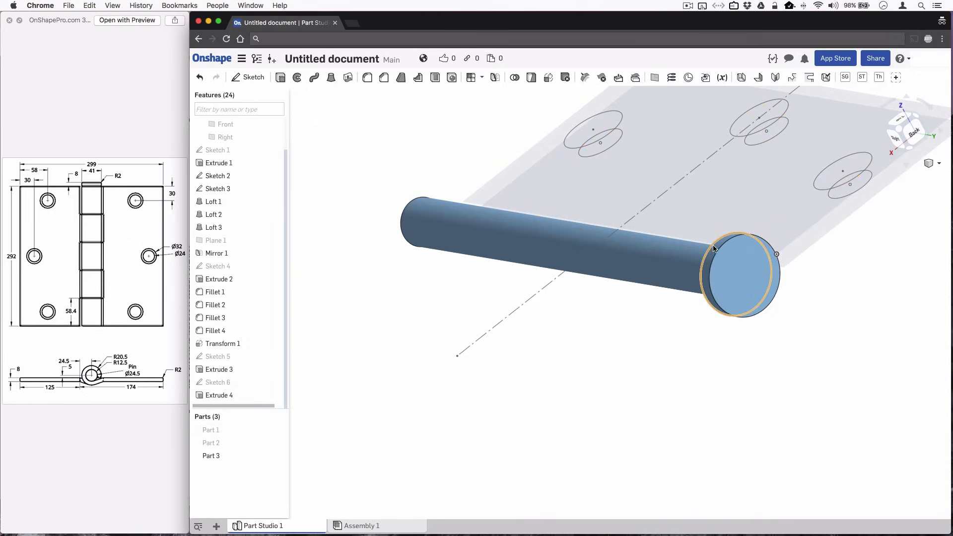
pyautogui.click(276, 430)
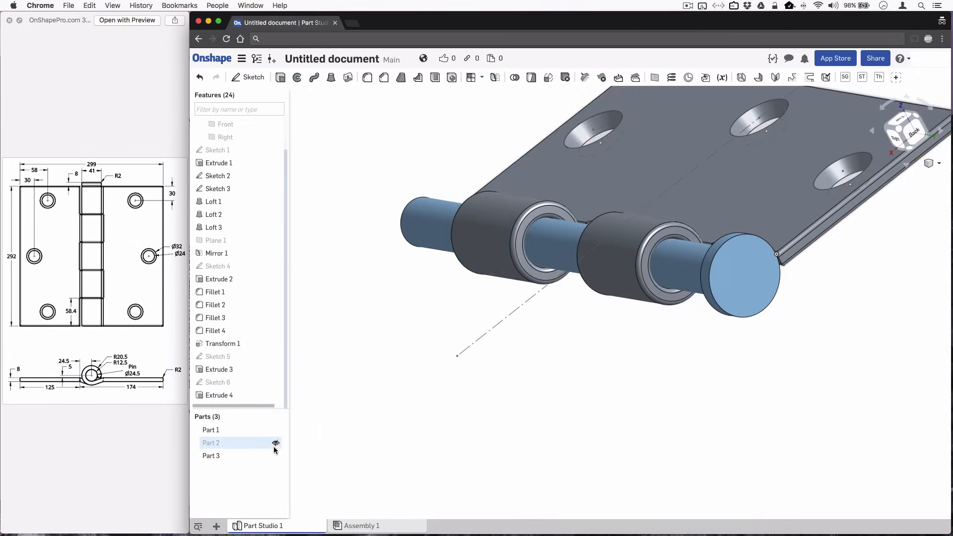
pyautogui.click(276, 443)
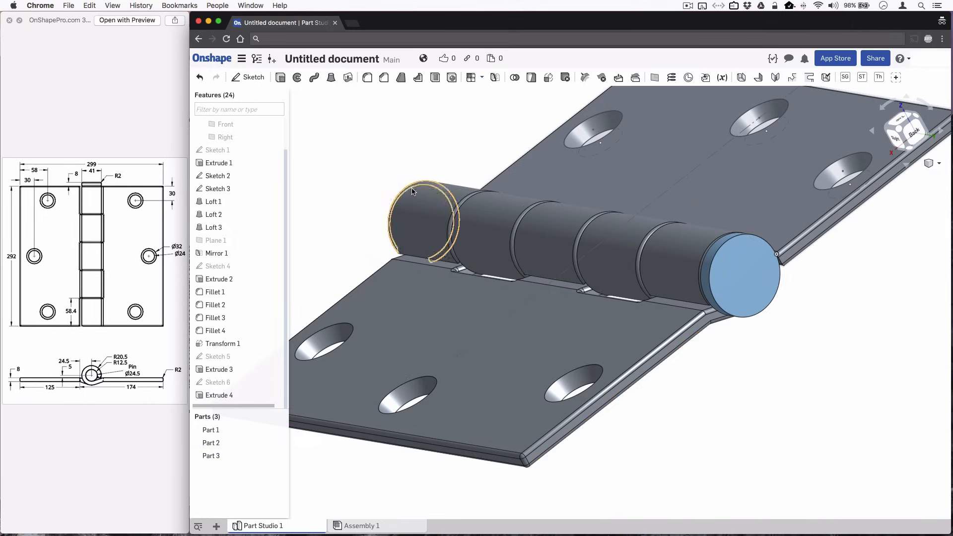
# Fillet both circular edges of the pin head and the edge at the pin's opposite end with a 2 mm radius.
pyautogui.click(367, 78)
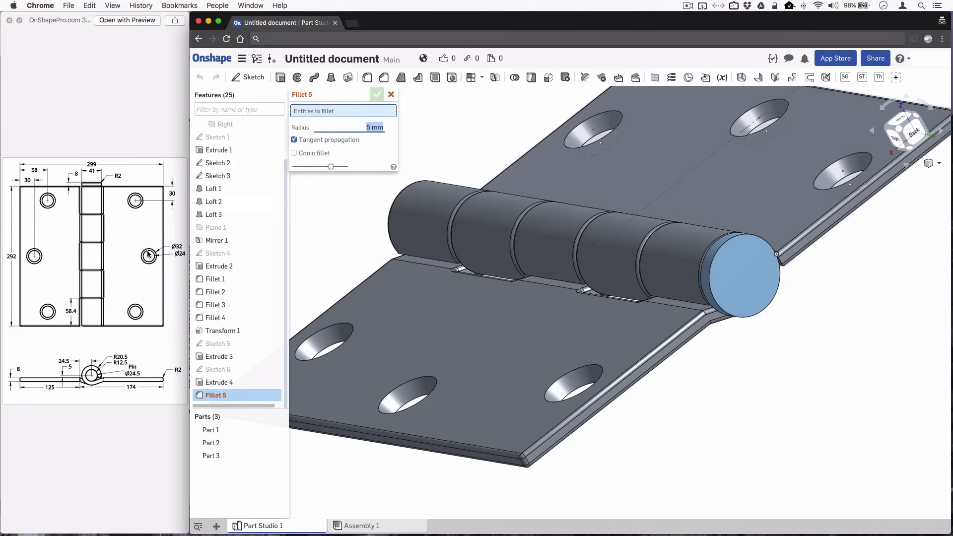
pyautogui.write('2')
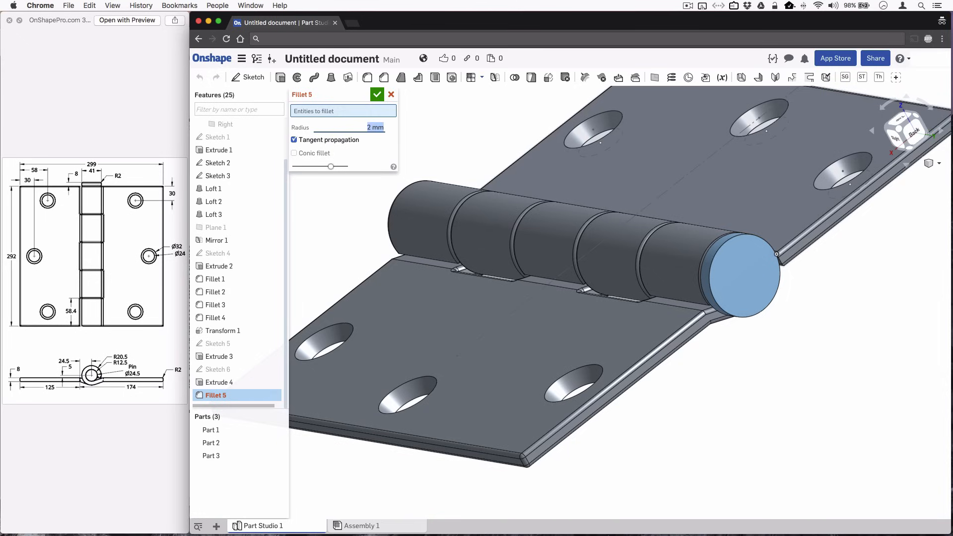
pyautogui.click(715, 249)
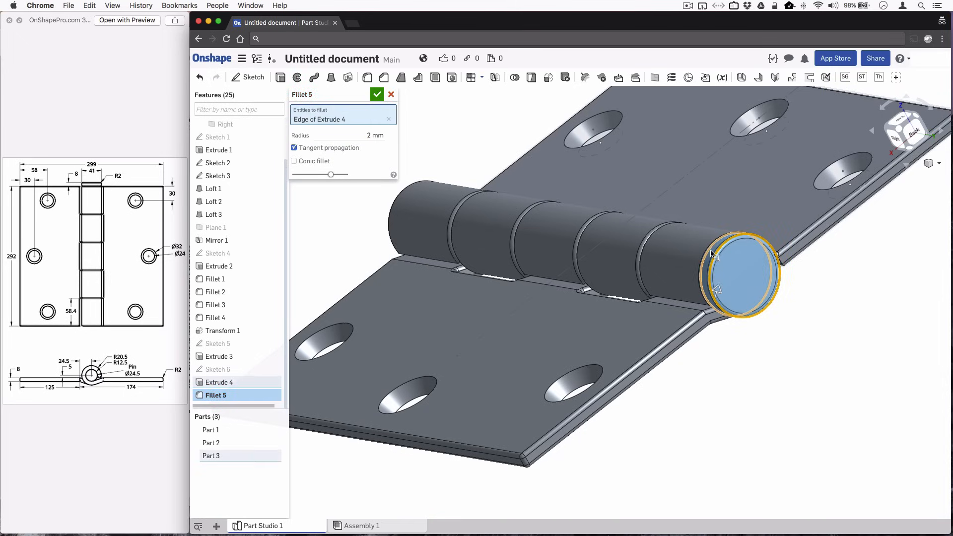
pyautogui.click(710, 250)
pyautogui.moveTo(660, 301); pyautogui.dragTo(499, 375, button='right')
pyautogui.scroll(-3, 674, 300)
pyautogui.scroll(3, 504, 370)
pyautogui.scroll(2, 501, 385)
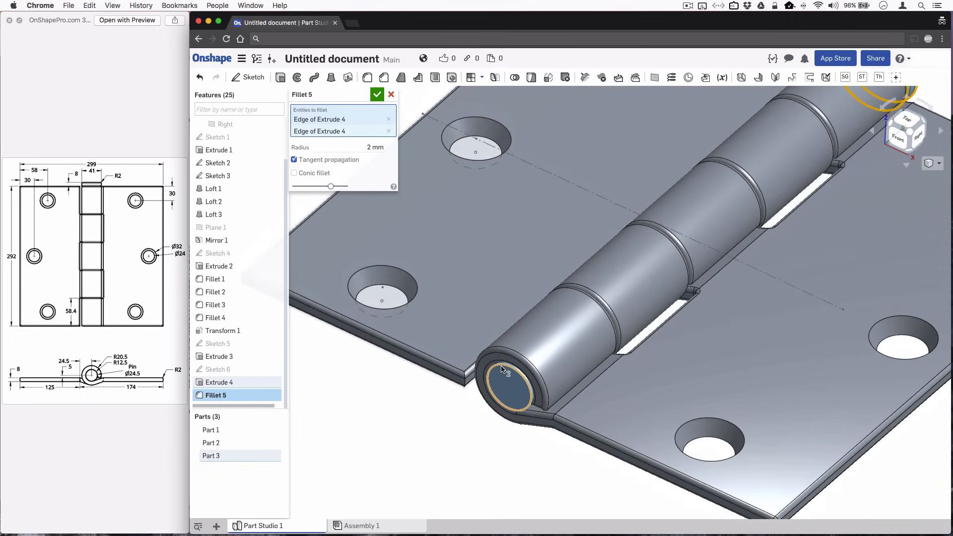
pyautogui.click(501, 369)
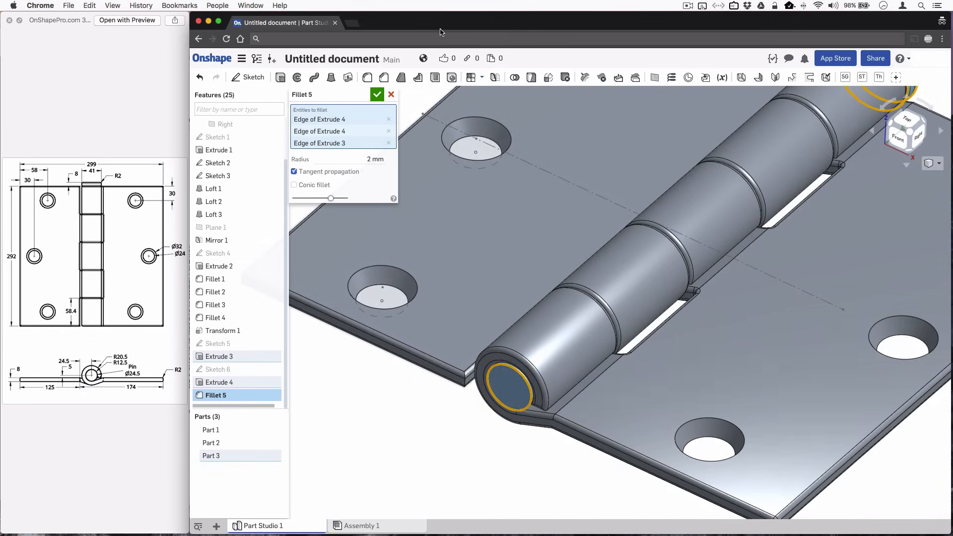
pyautogui.click(378, 95)
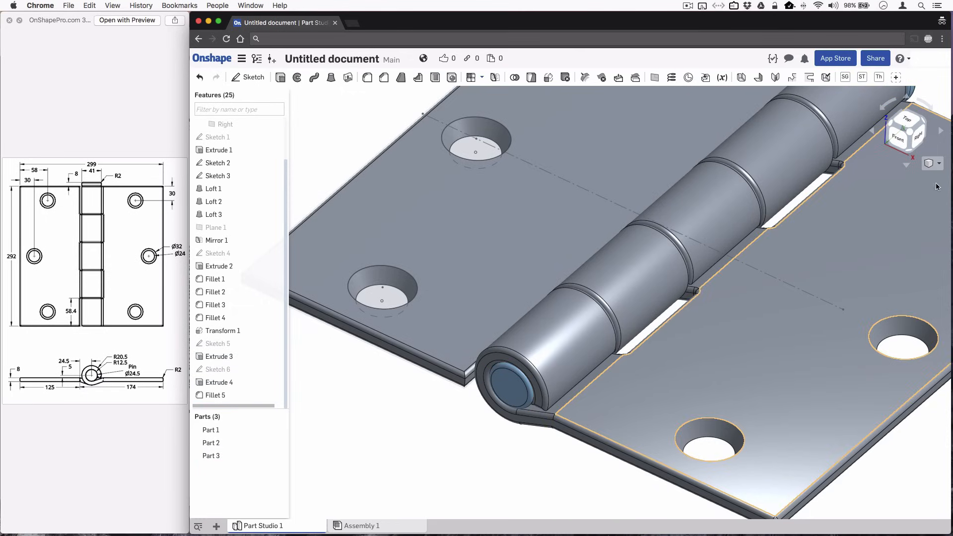
# Hide the leaf's remaining sketches, Sketch 3 and Sketch 2, so only the solid hinge is displayed.
pyautogui.click(933, 164)
pyautogui.click(928, 178)
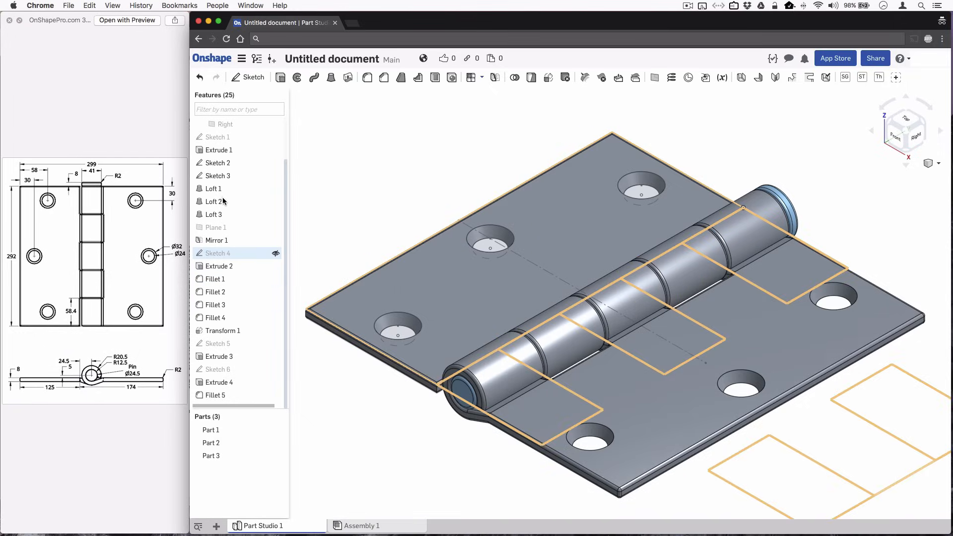
pyautogui.click(275, 176)
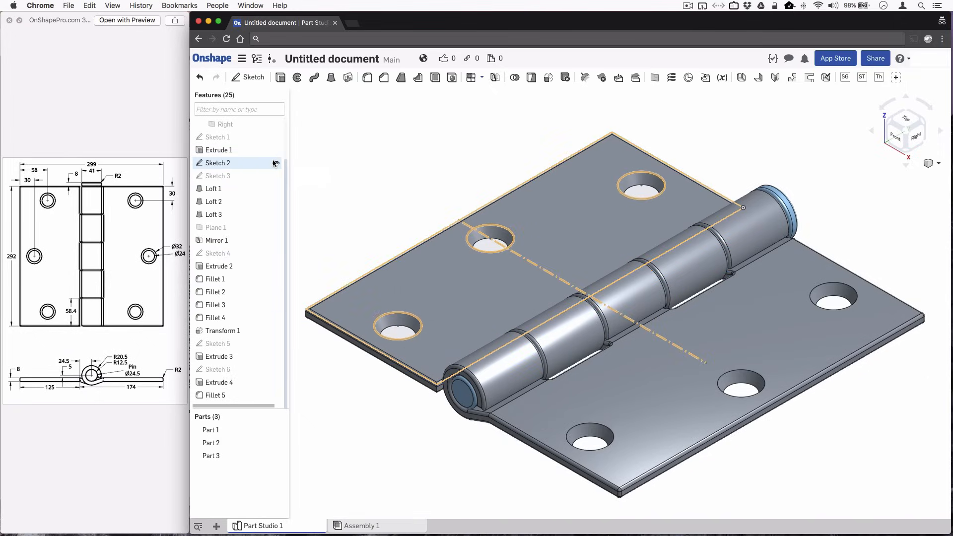
pyautogui.click(275, 163)
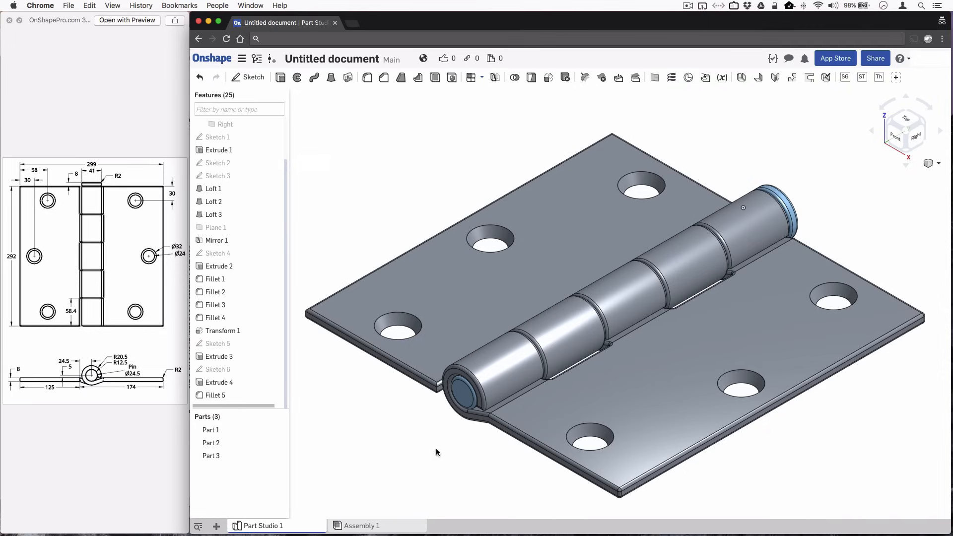
# Check the hinge from the front, and display it in isometric view shaded without edges.
pyautogui.click(897, 138)
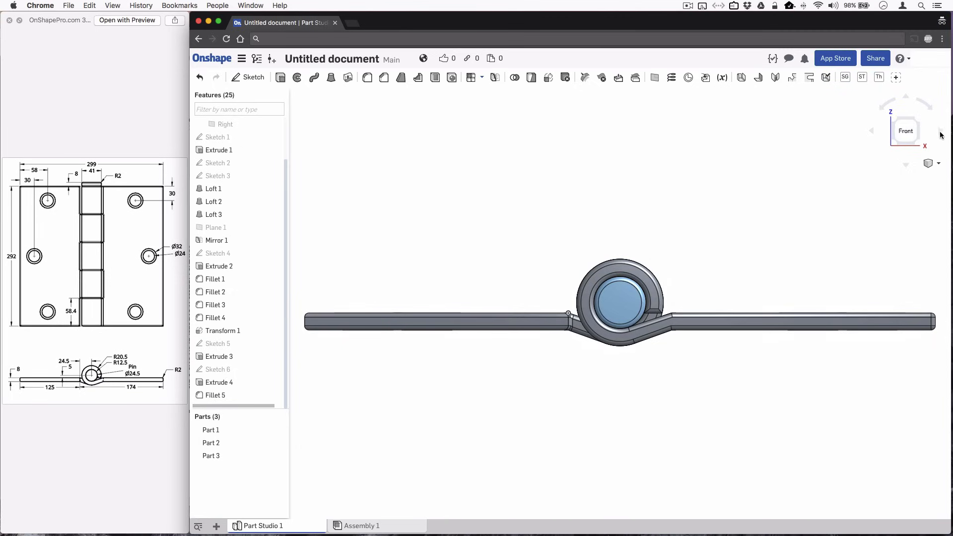
pyautogui.click(941, 164)
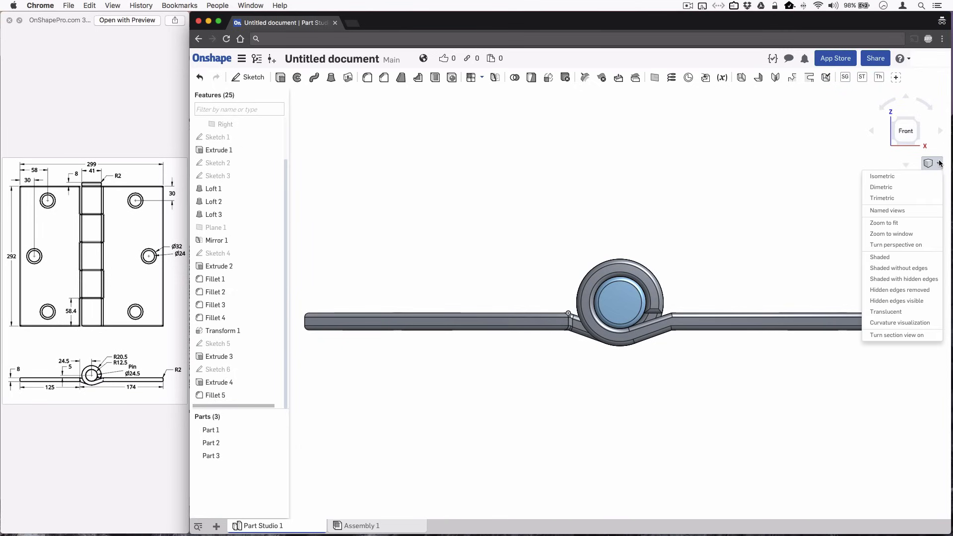
pyautogui.click(928, 177)
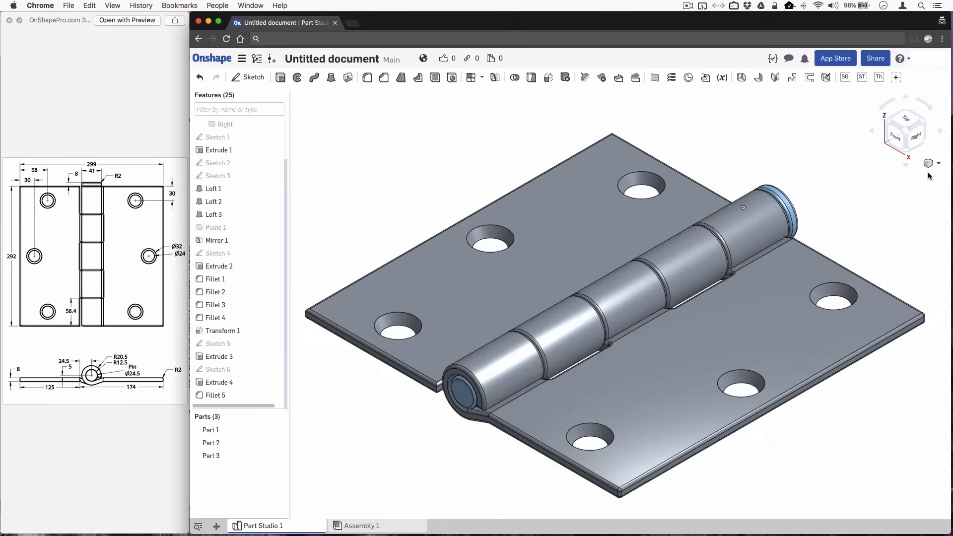
pyautogui.click(938, 165)
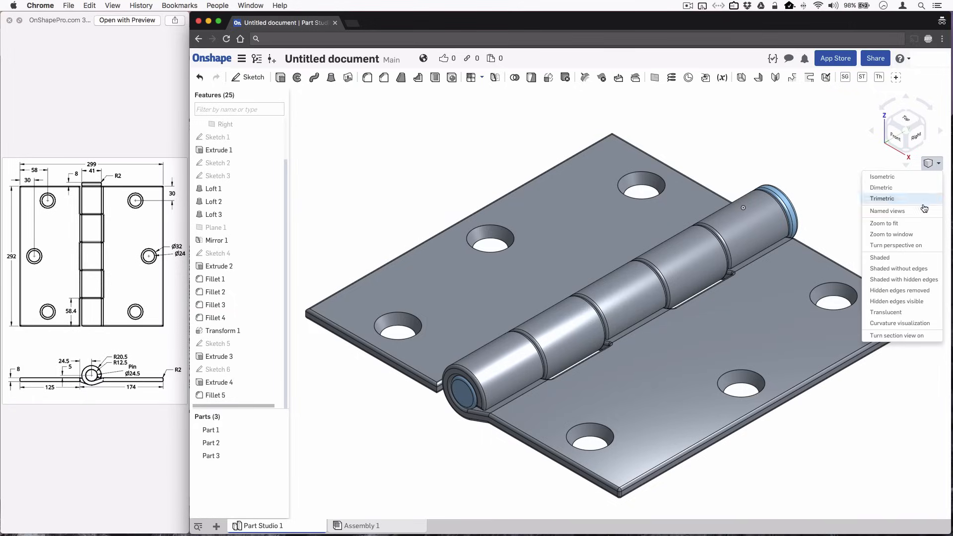
pyautogui.click(910, 269)
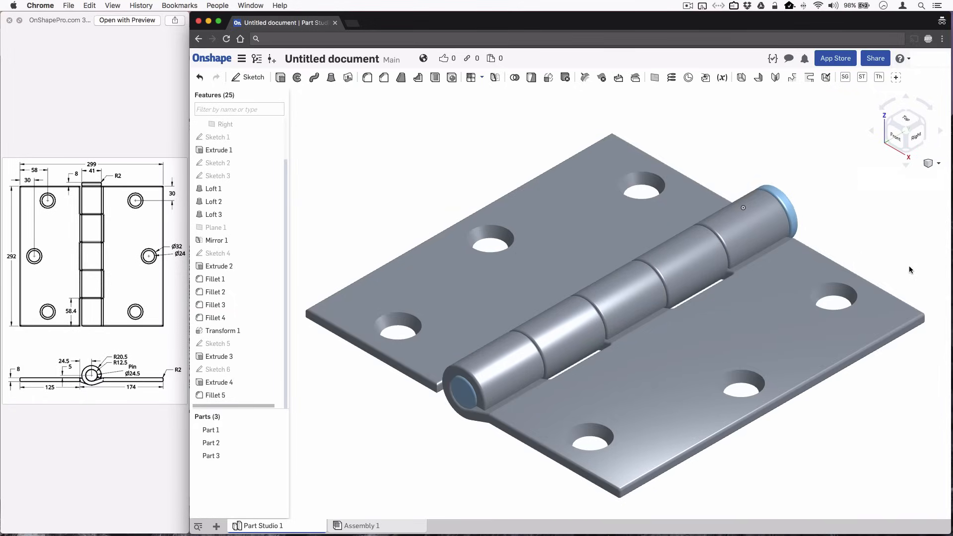
pyautogui.click(939, 165)
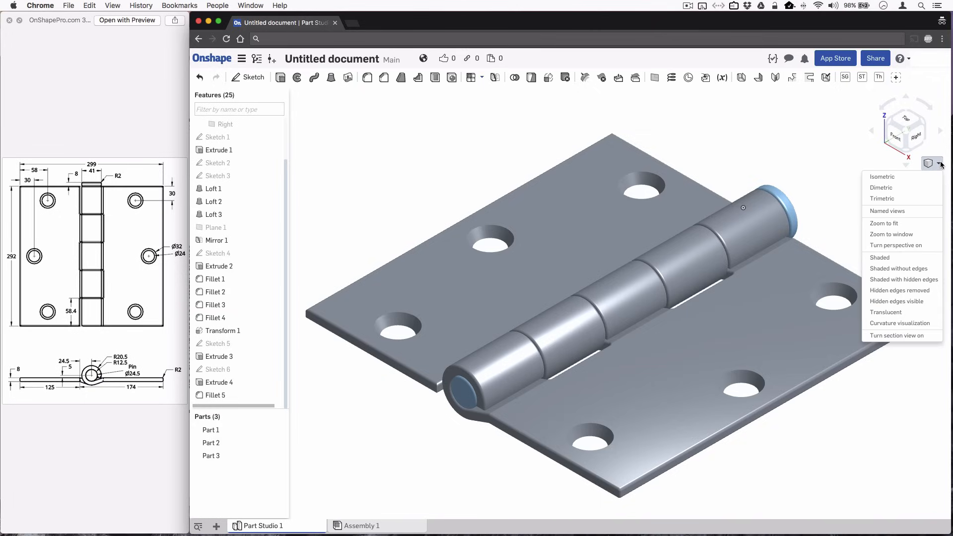
pyautogui.click(926, 184)
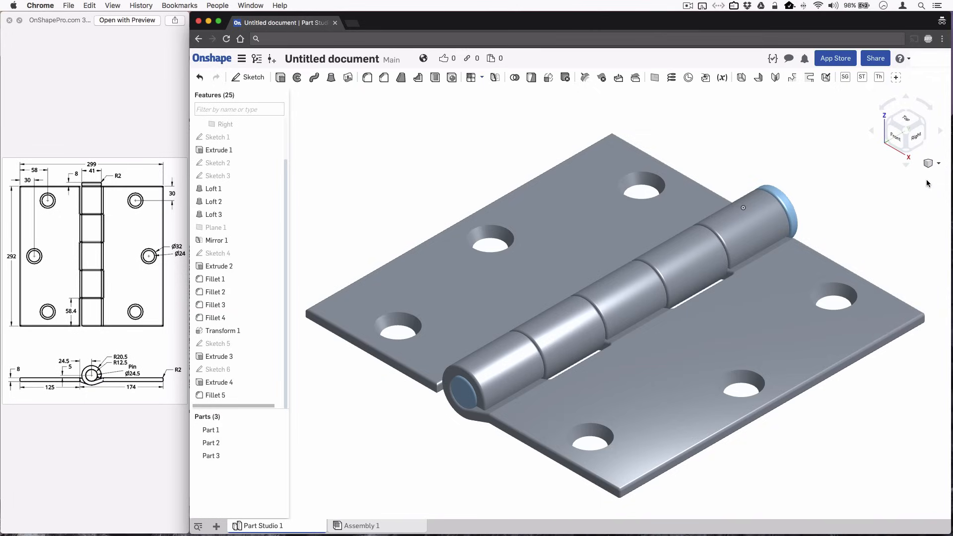